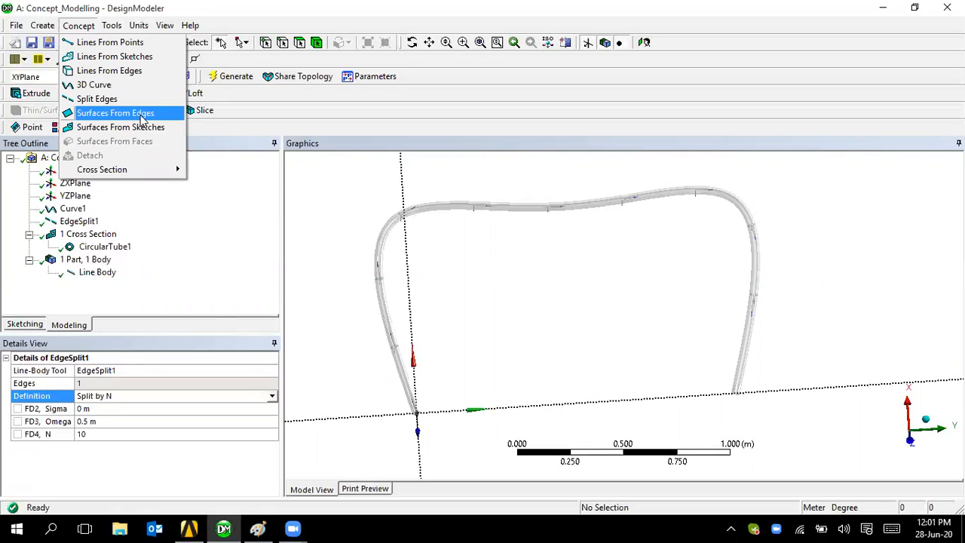
Start a new empty model, discarding the current tube geometry.
click(15, 43)
click(456, 317)
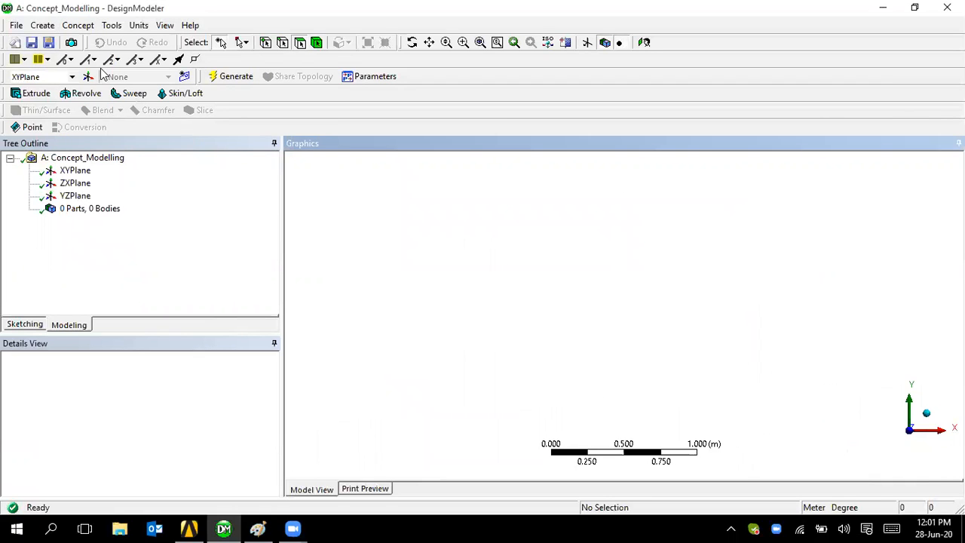
click(79, 25)
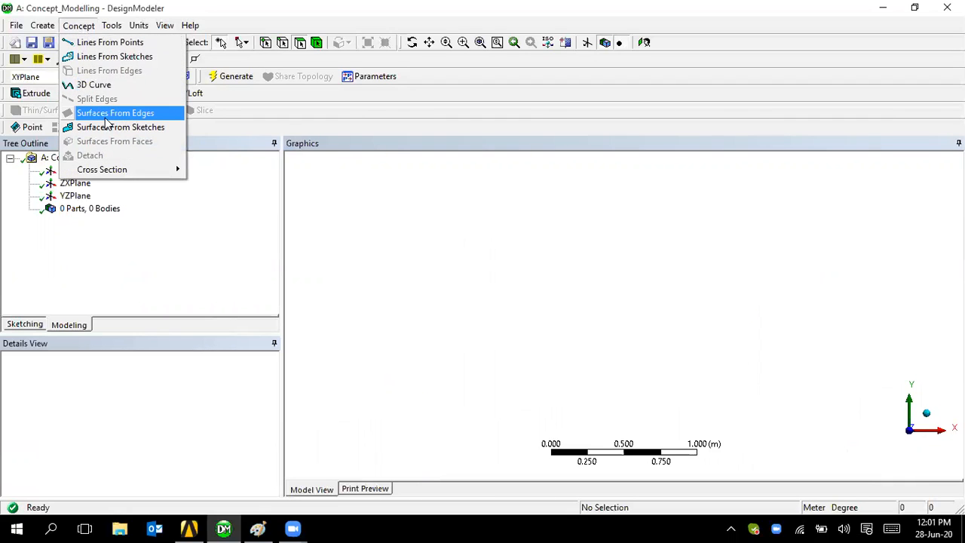
click(418, 249)
Create a box primitive on the XY plane from the origin with the default diagonal and generate it.
click(45, 25)
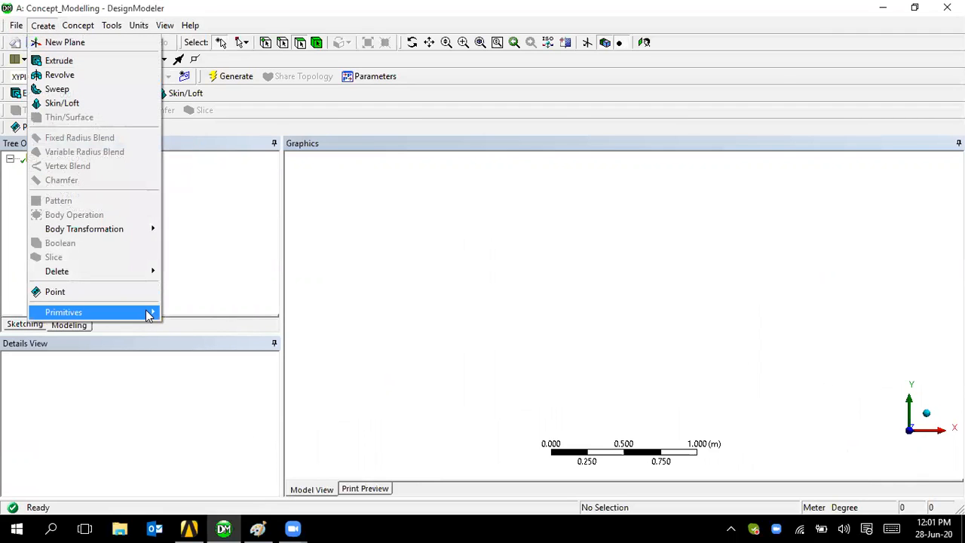
mouse_move(143, 312)
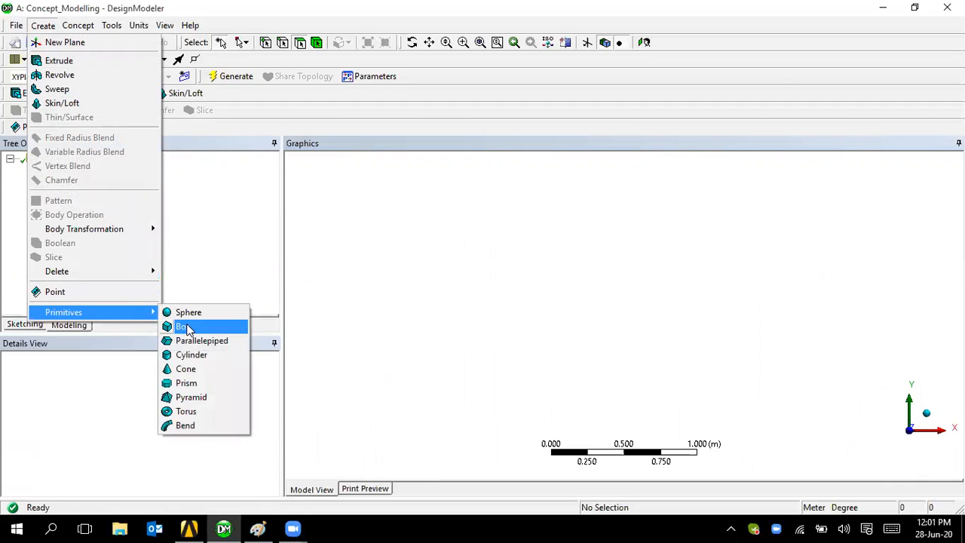
click(188, 328)
middle_drag(657, 365, 585, 283)
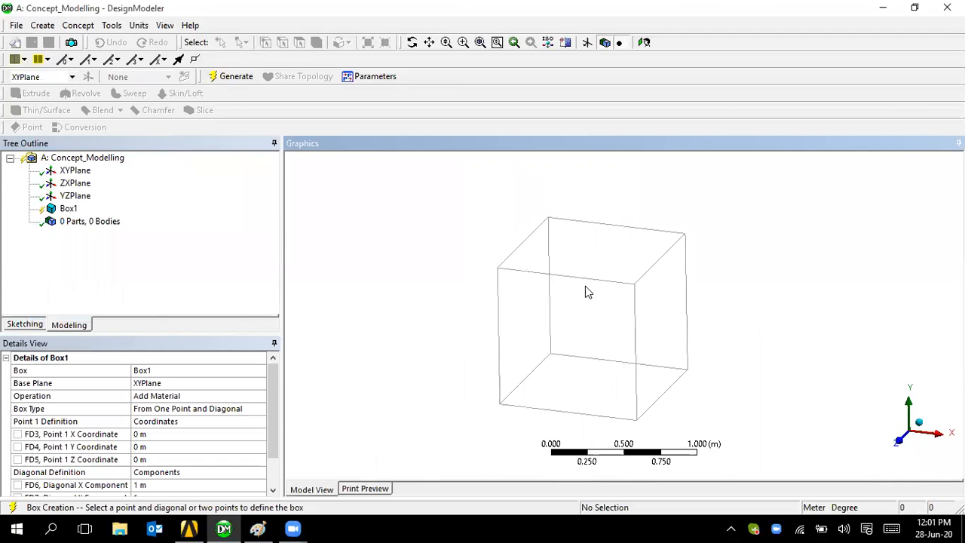
click(236, 77)
Generate a surface from the four edges of the box's front face with 0 m thickness, using Surfaces From Edges.
scroll(603, 320, up, 3)
scroll(584, 321, down, 1)
scroll(574, 321, down, 1)
click(78, 25)
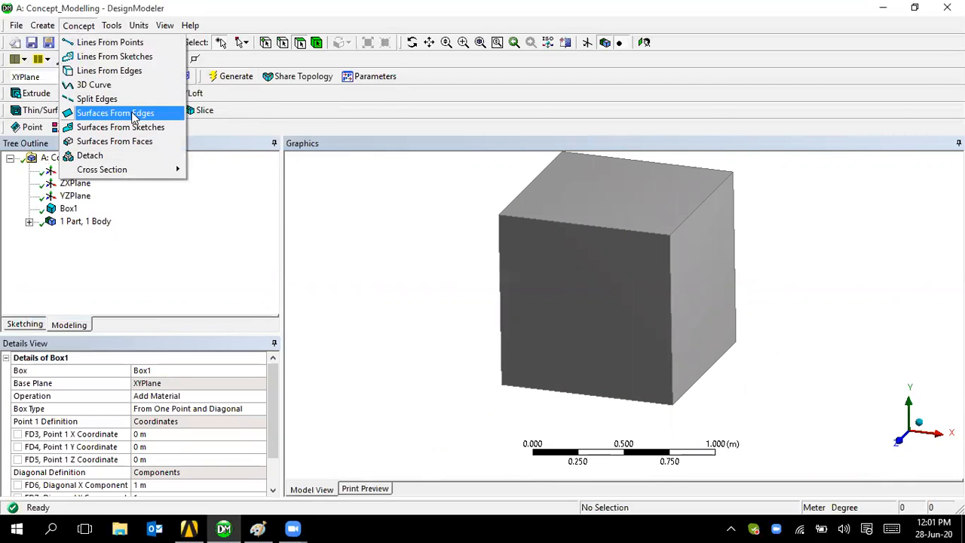
click(121, 113)
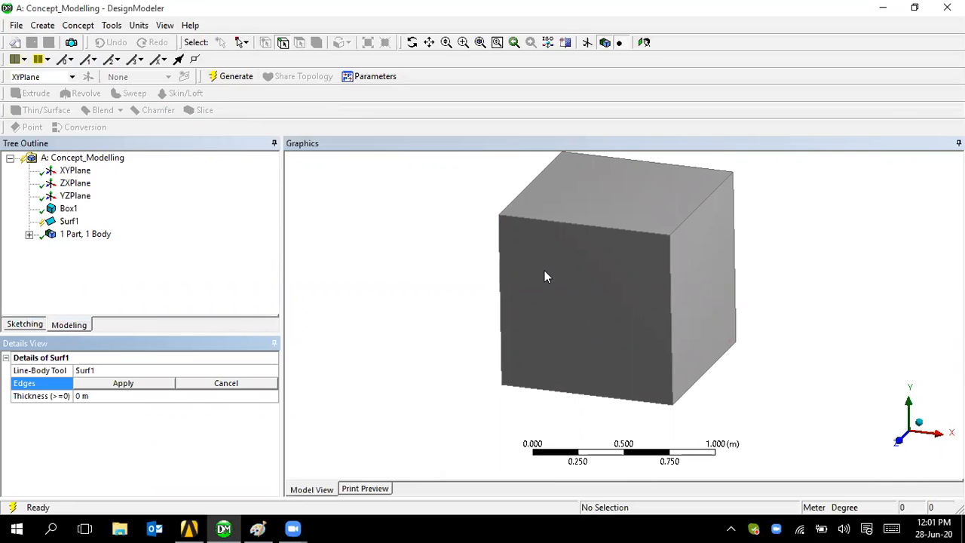
click(562, 223)
ctrl+click(501, 280)
ctrl+click(592, 396)
ctrl+click(670, 339)
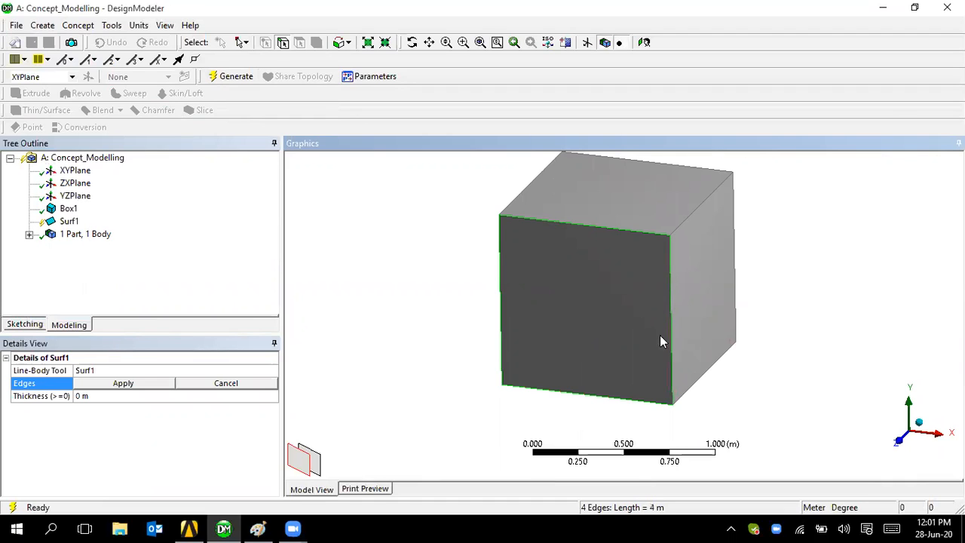
click(123, 383)
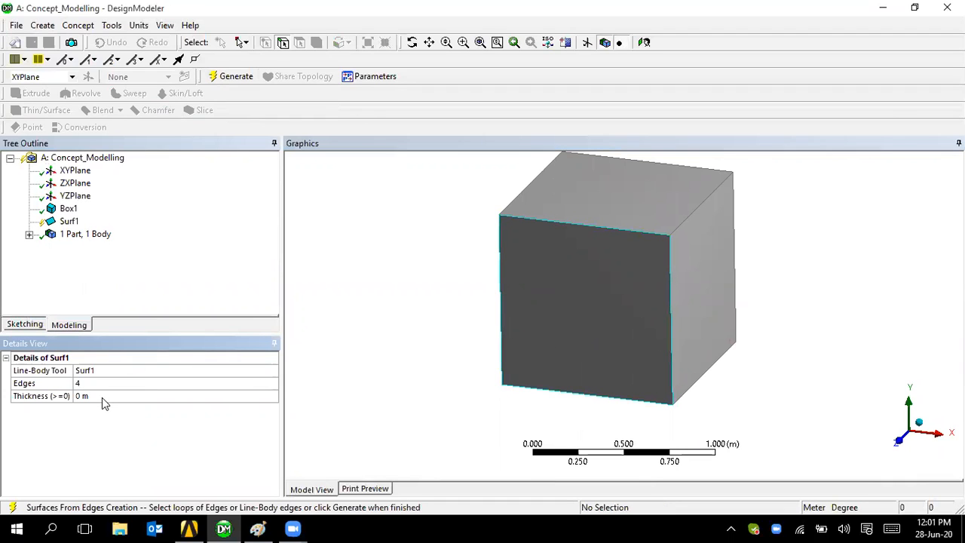
click(232, 75)
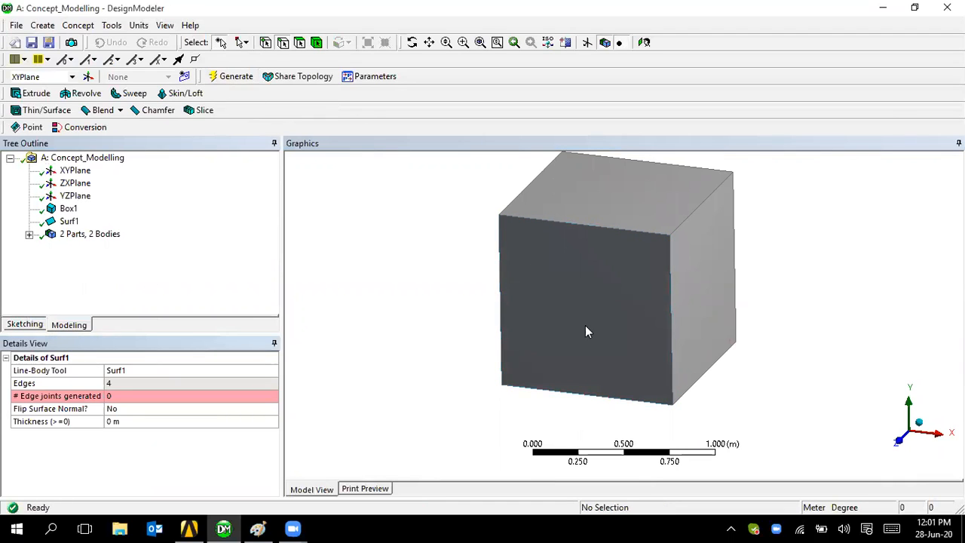
Expand the part list and examine the solid and the surface body in turn.
click(29, 234)
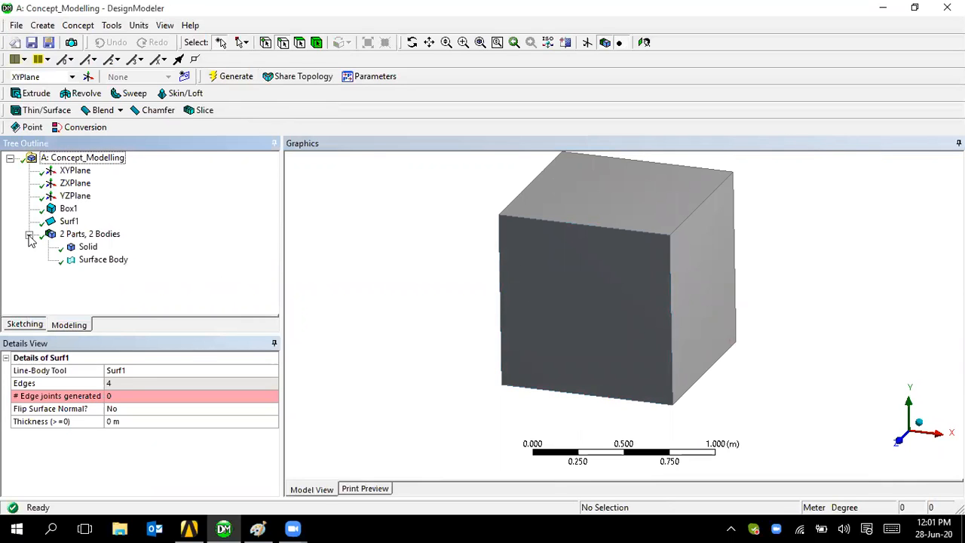
click(87, 248)
click(94, 260)
click(102, 259)
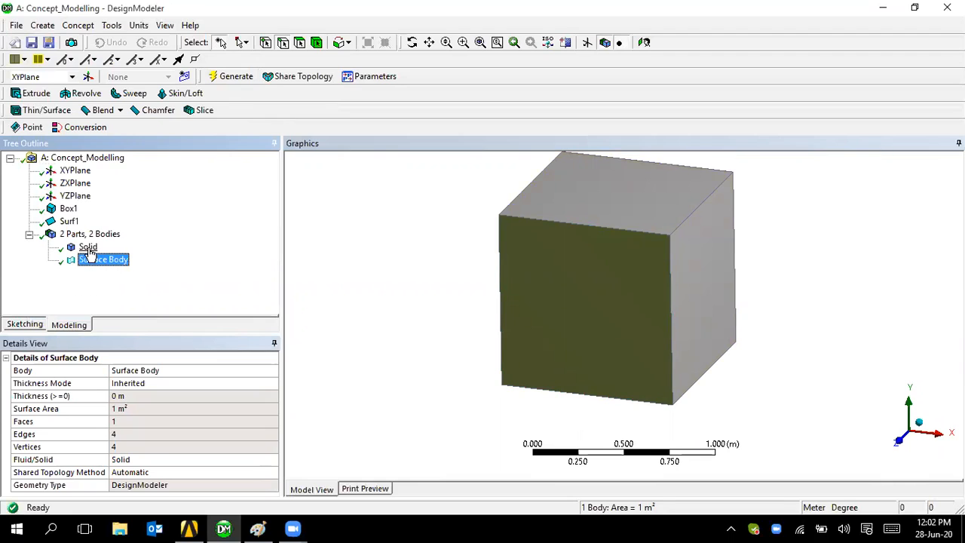
Suppress the solid box body to view the surface body by itself.
click(88, 248)
right_click(90, 250)
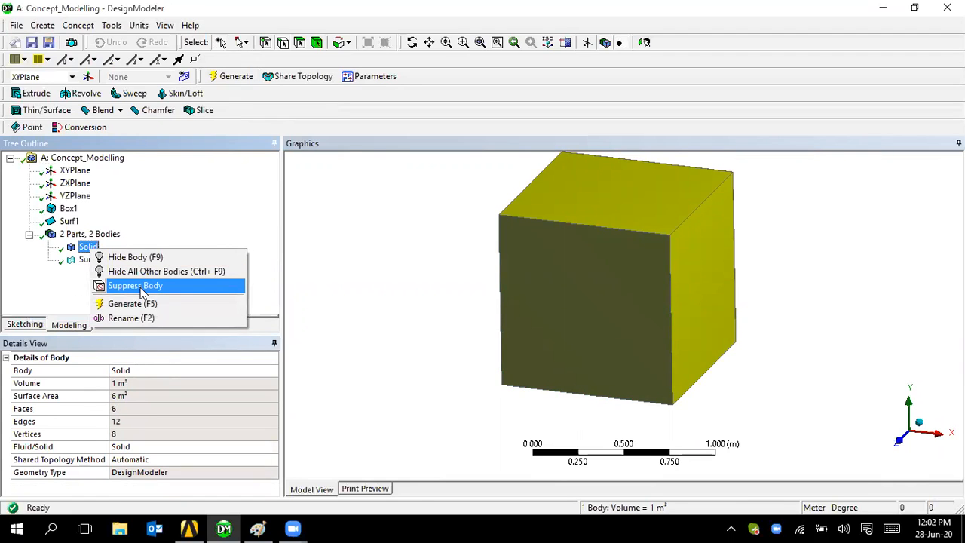
click(142, 292)
scroll(465, 316, down, 1)
middle_drag(465, 316, 589, 323)
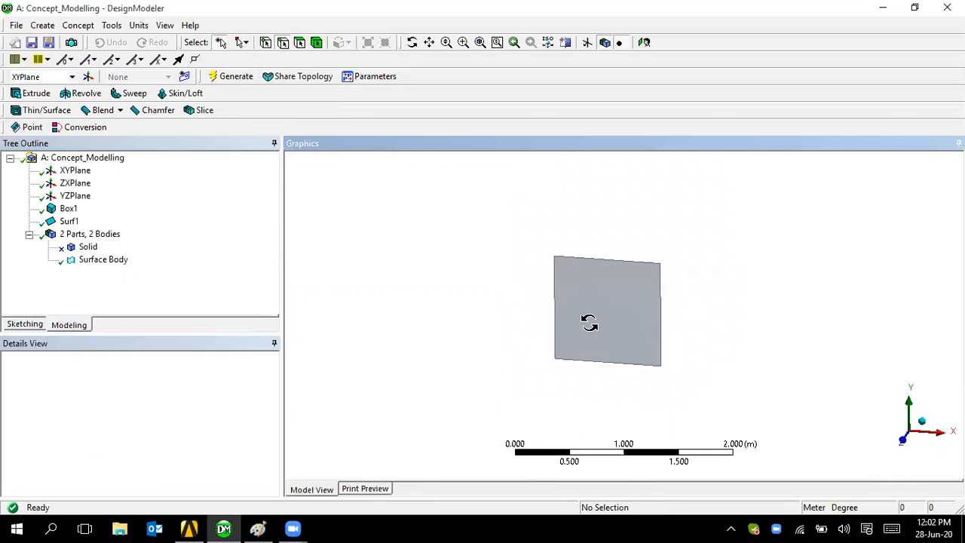
scroll(589, 323, up, 1)
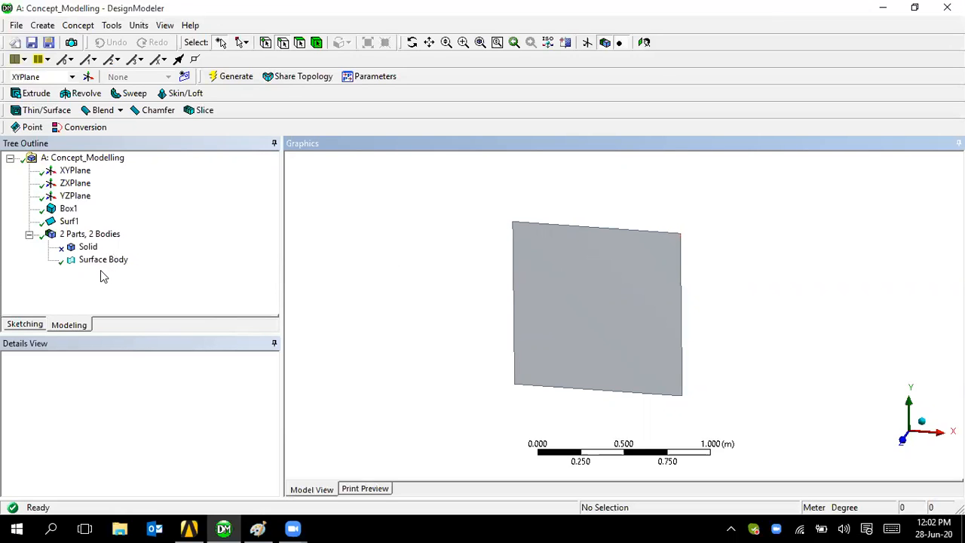
Unsuppress the solid box body.
click(86, 249)
right_click(87, 249)
click(155, 258)
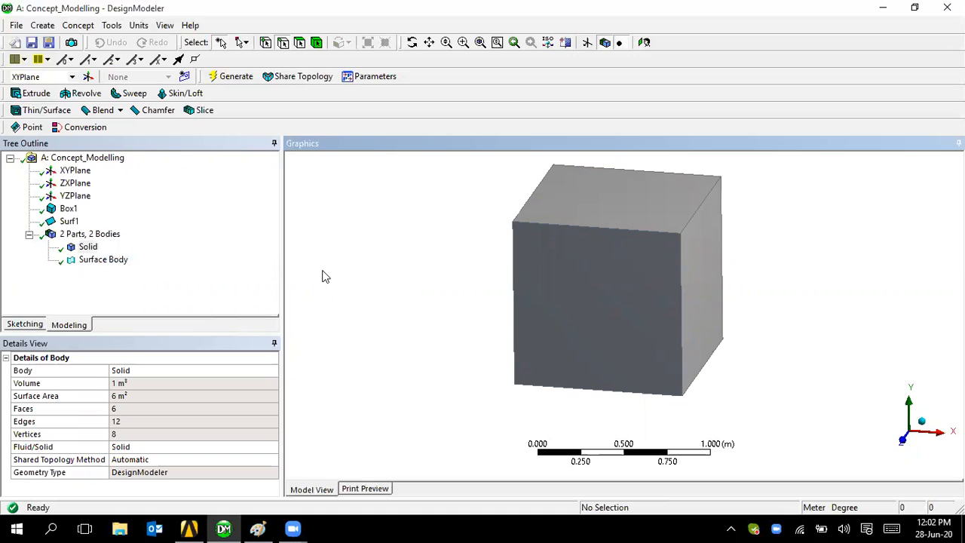
Start a new empty model, discarding the box and its surface.
click(78, 25)
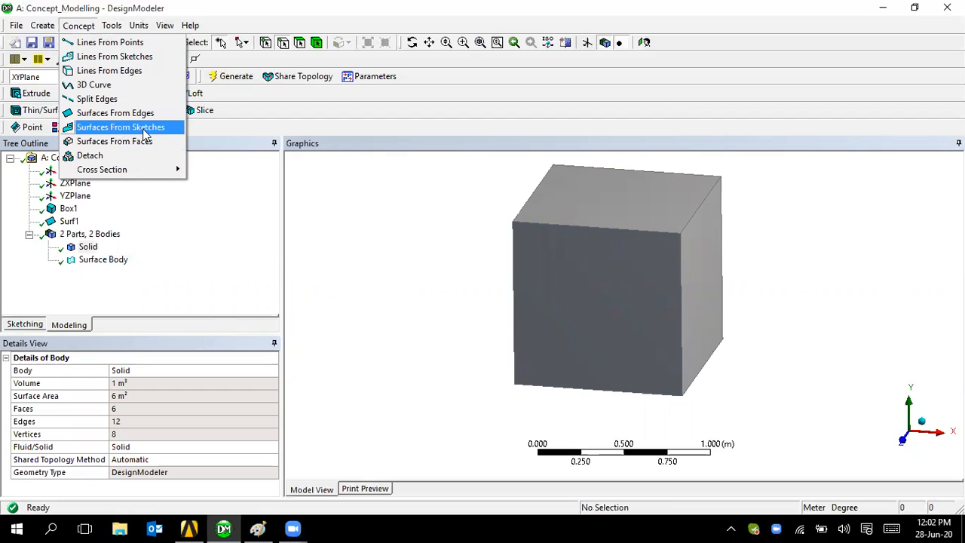
click(381, 282)
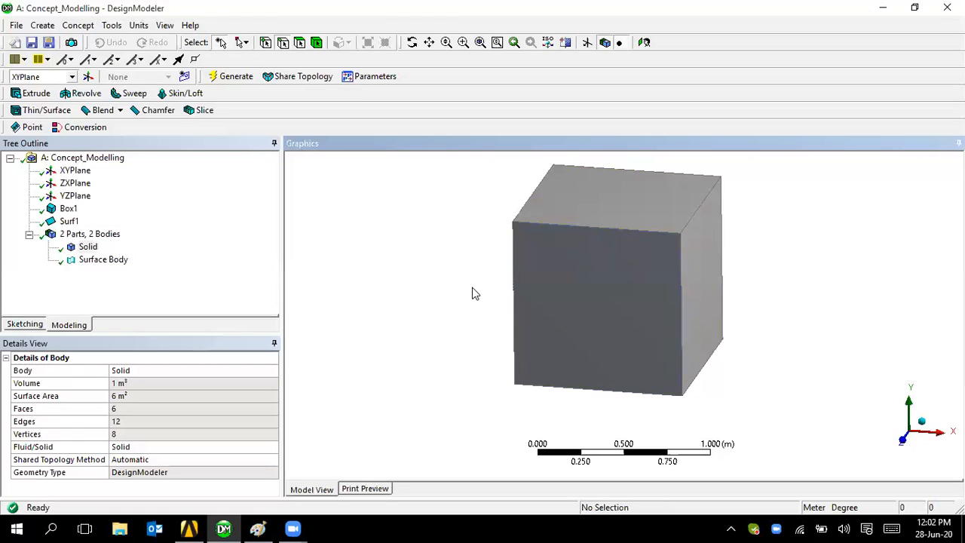
click(14, 42)
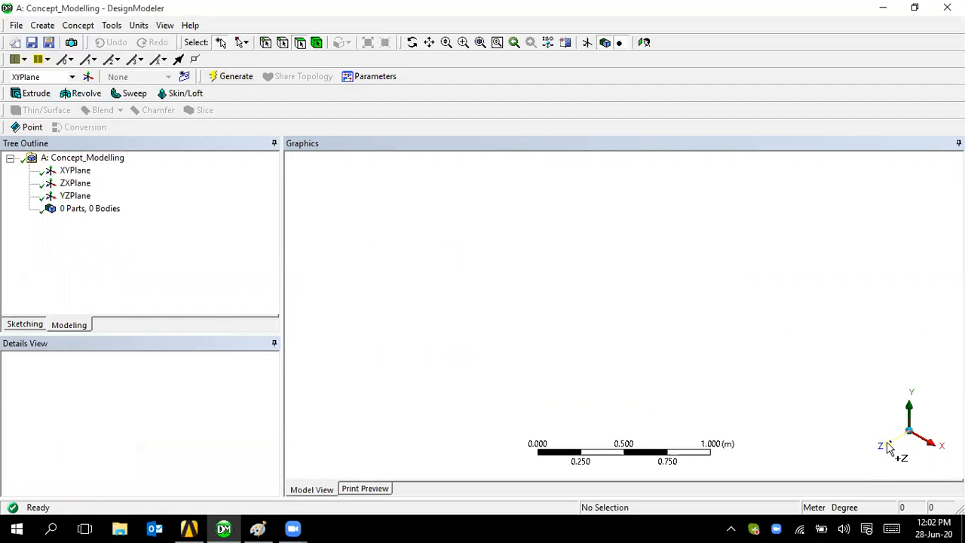
Sketch a closed irregular polyline with fifteen vertices on the XY plane around the origin, about 2.7 m wide and 1.1 m high.
click(890, 443)
click(25, 324)
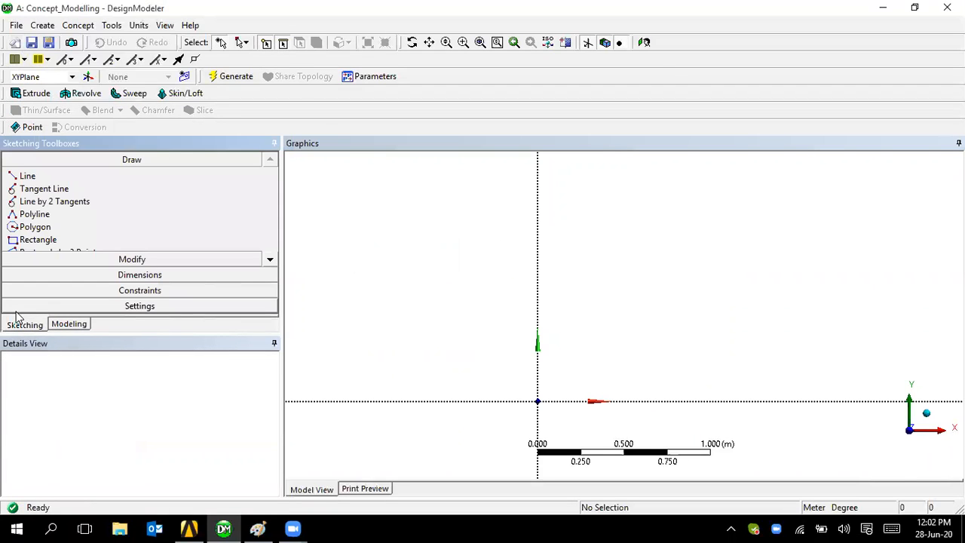
click(271, 255)
click(272, 257)
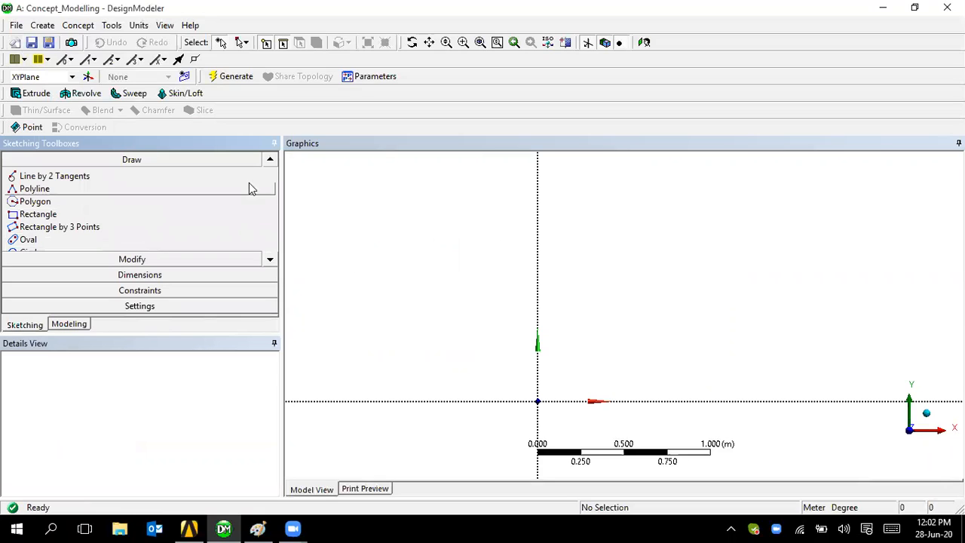
click(139, 190)
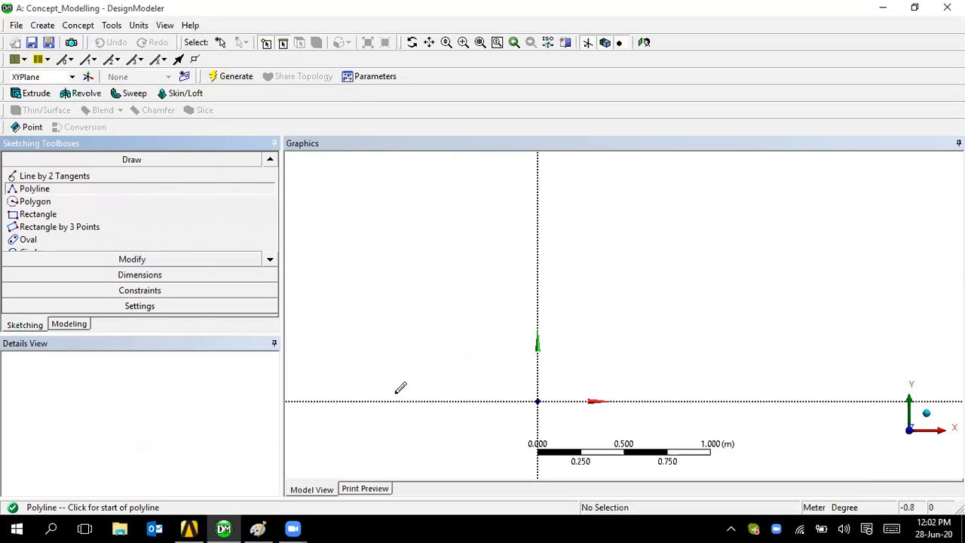
click(389, 401)
click(345, 326)
click(377, 234)
click(478, 258)
click(482, 329)
click(624, 344)
click(727, 334)
click(804, 388)
click(814, 431)
click(478, 429)
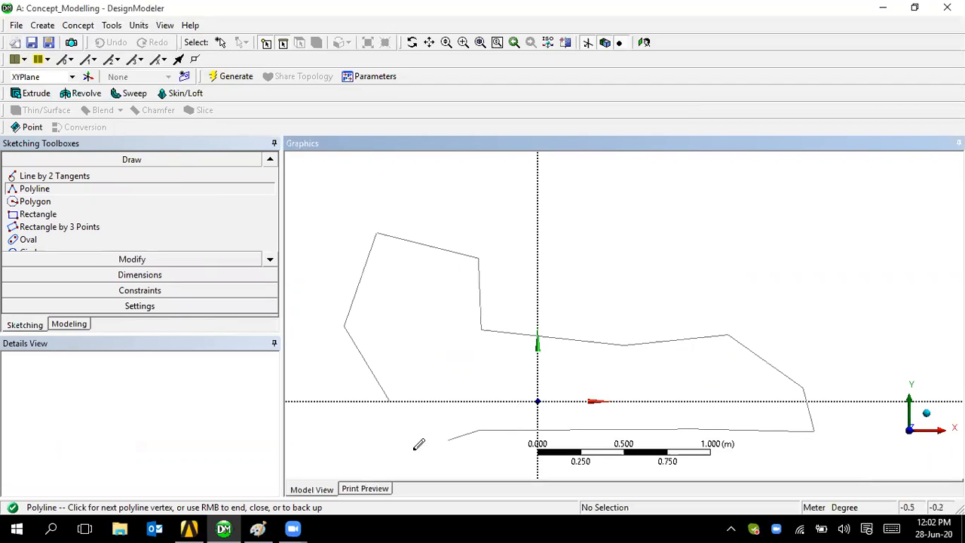
click(453, 342)
click(413, 350)
click(425, 401)
right_click(397, 424)
click(453, 244)
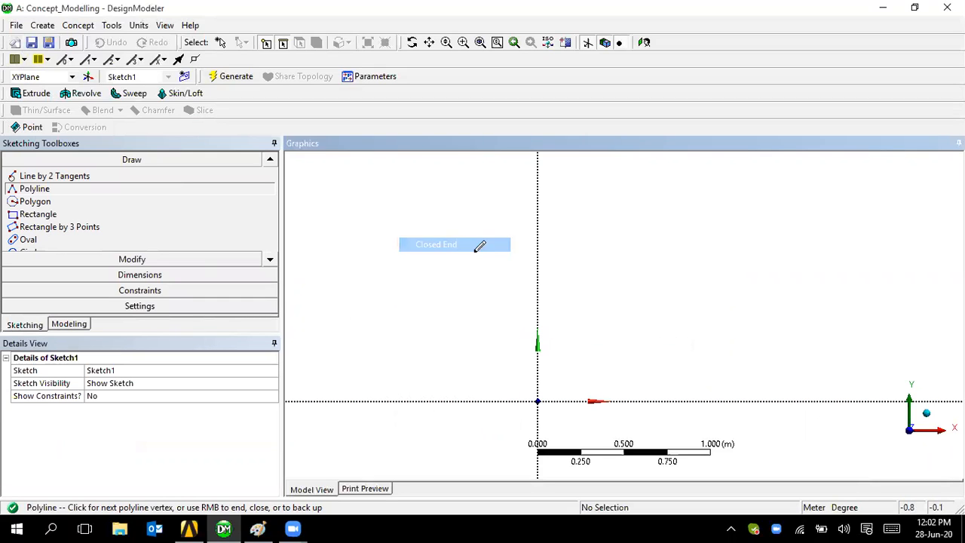
Generate a surface from the polyline sketch with Surfaces From Sketches, using Add Material and 0 m thickness.
click(76, 325)
click(79, 25)
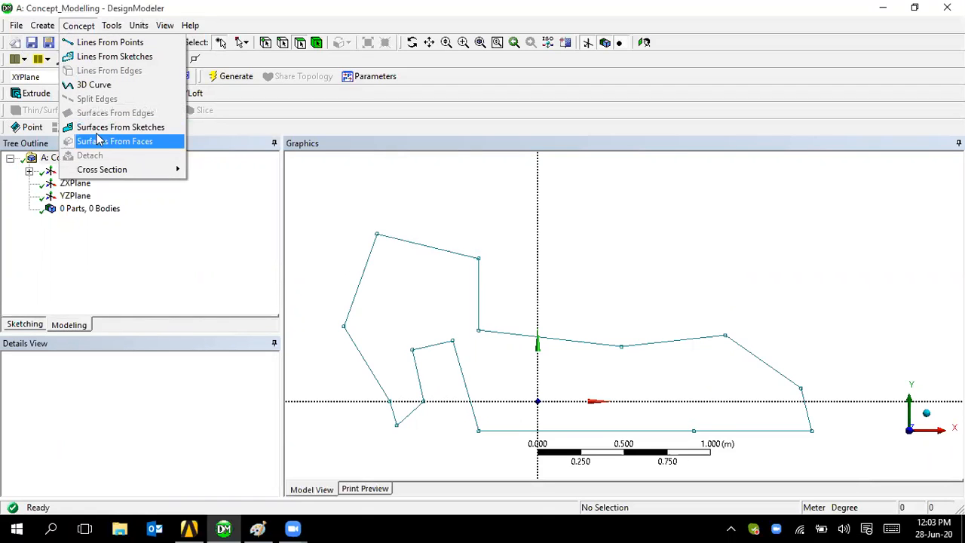
click(115, 130)
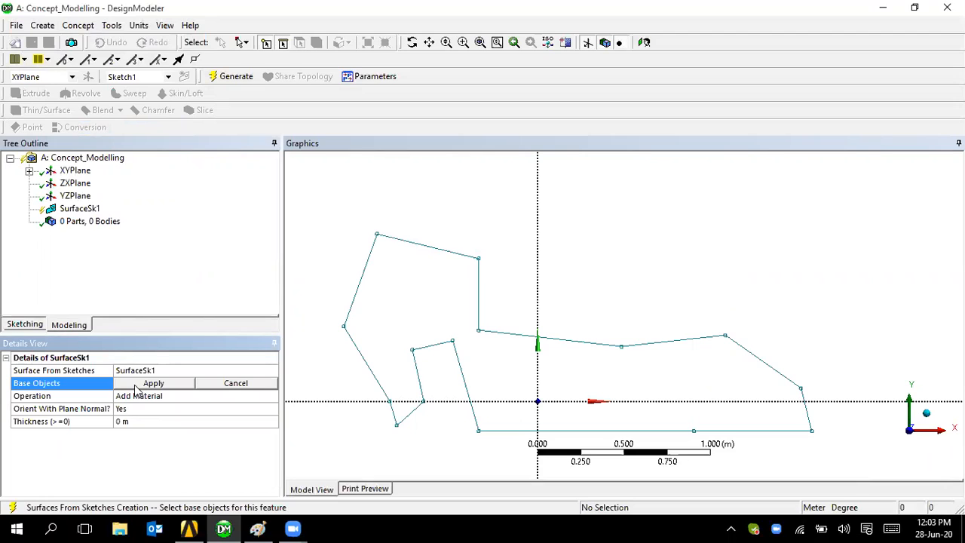
click(28, 171)
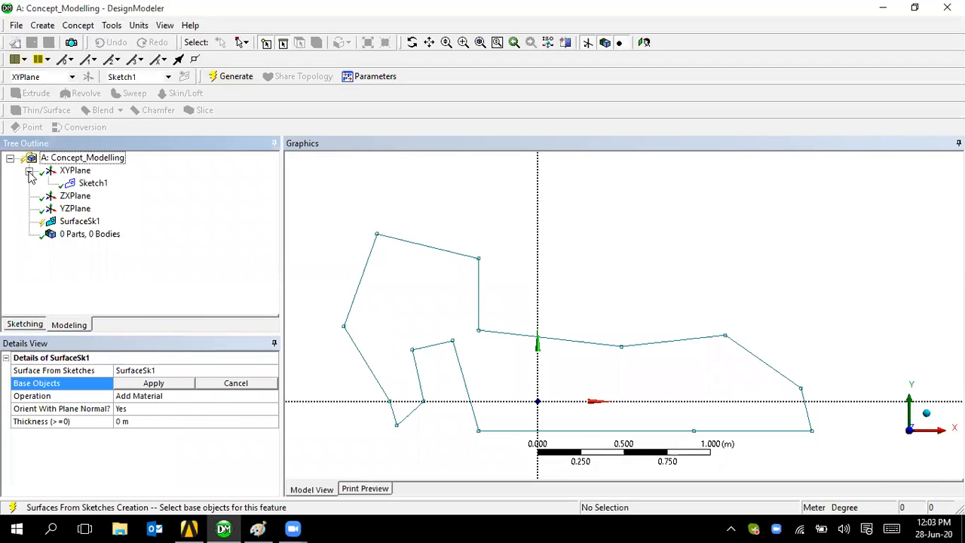
click(92, 183)
click(154, 383)
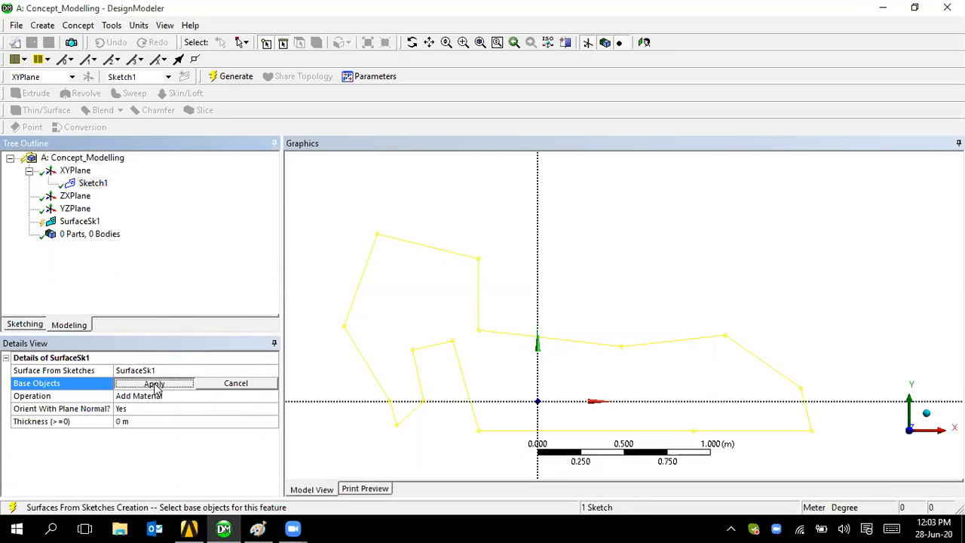
click(226, 77)
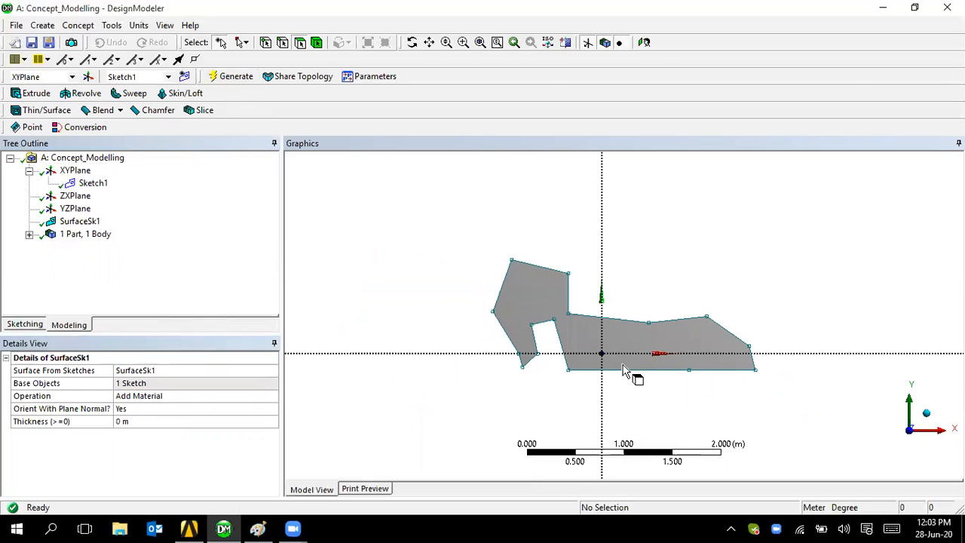
Add a second sketch on the XY plane and draw a rectangle about 4.8 m by 2.6 m enclosing the polyline surface.
click(75, 170)
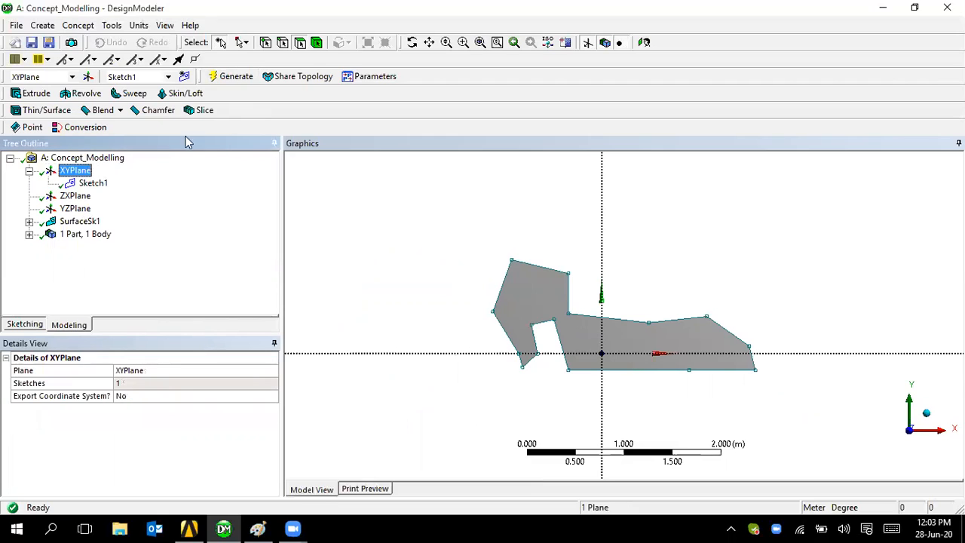
click(184, 77)
click(90, 197)
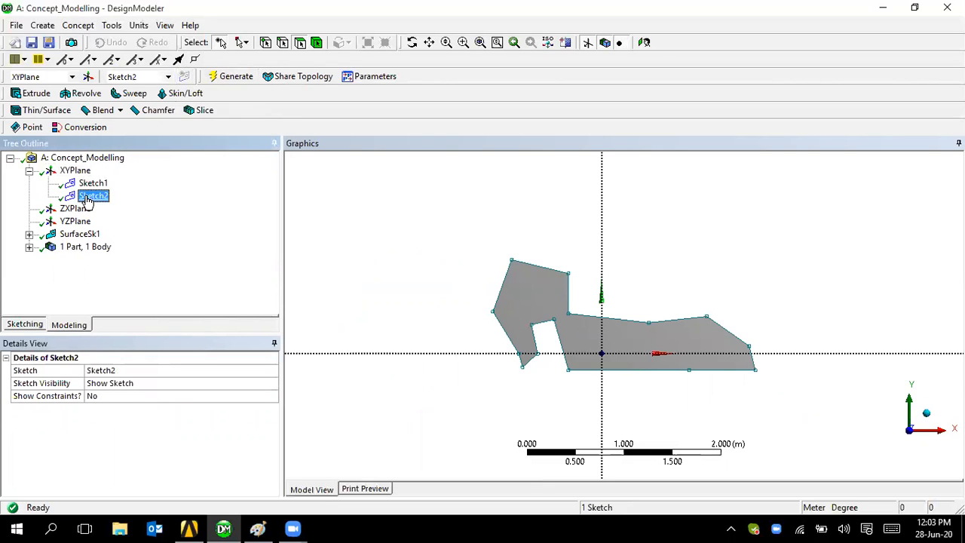
click(18, 327)
click(38, 215)
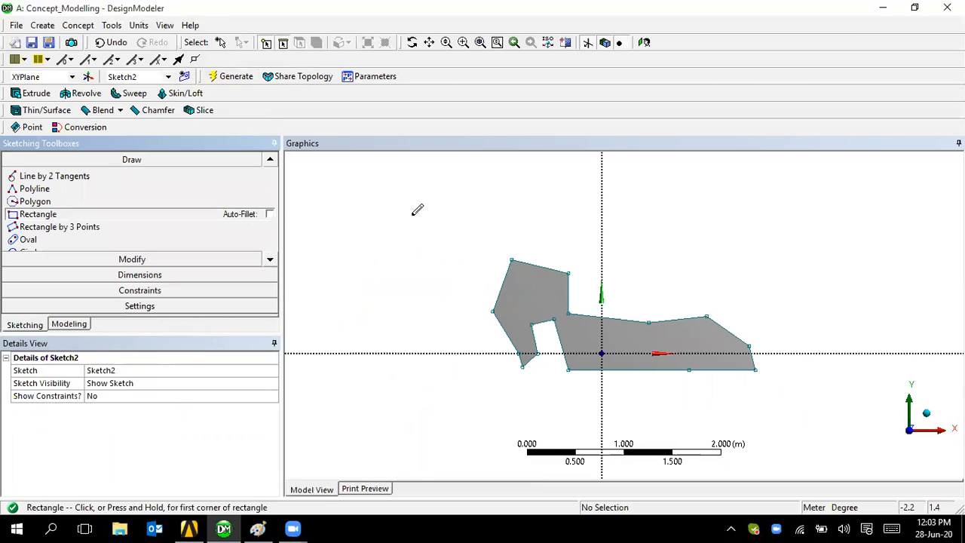
click(387, 177)
click(849, 431)
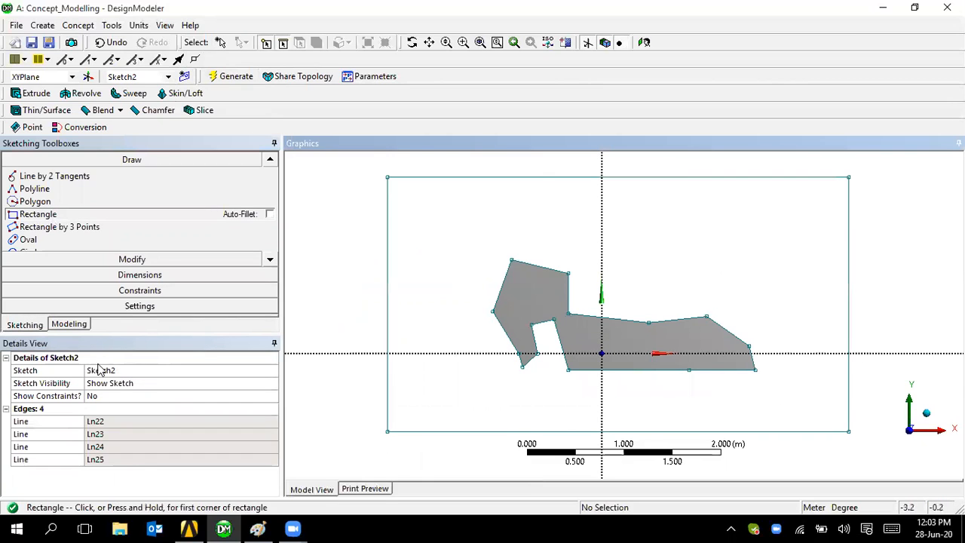
Generate a surface from the rectangle sketch with Surfaces From Sketches, using Add Material and 0 m thickness.
click(71, 325)
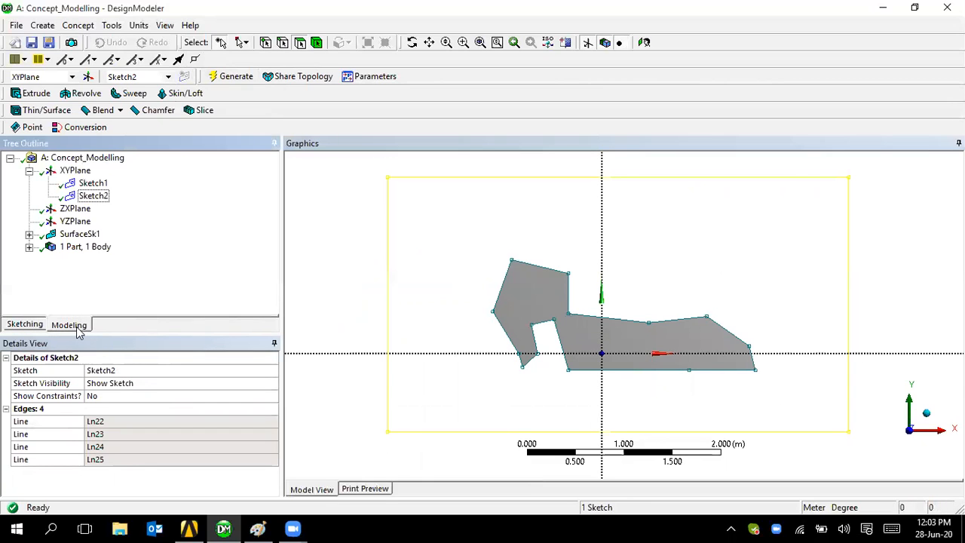
click(77, 25)
click(110, 130)
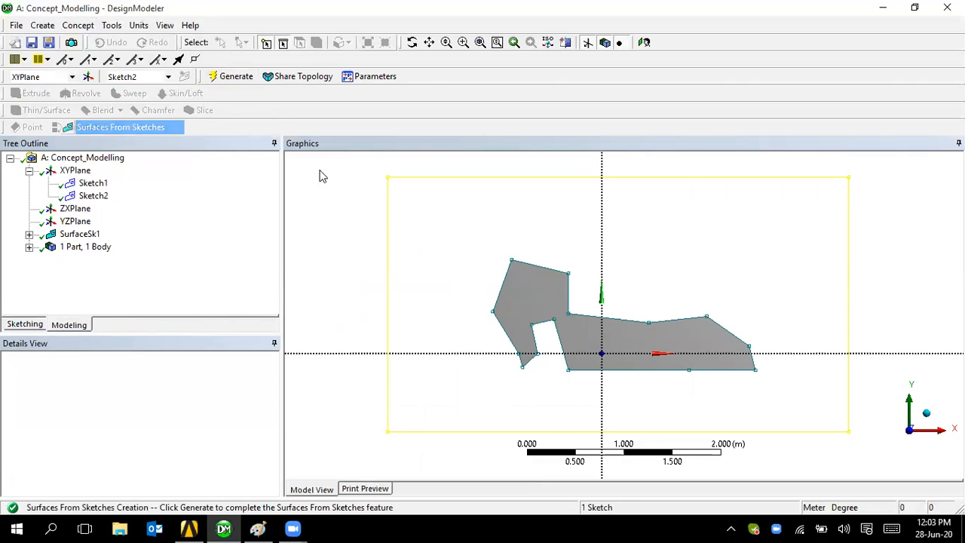
click(166, 386)
click(220, 76)
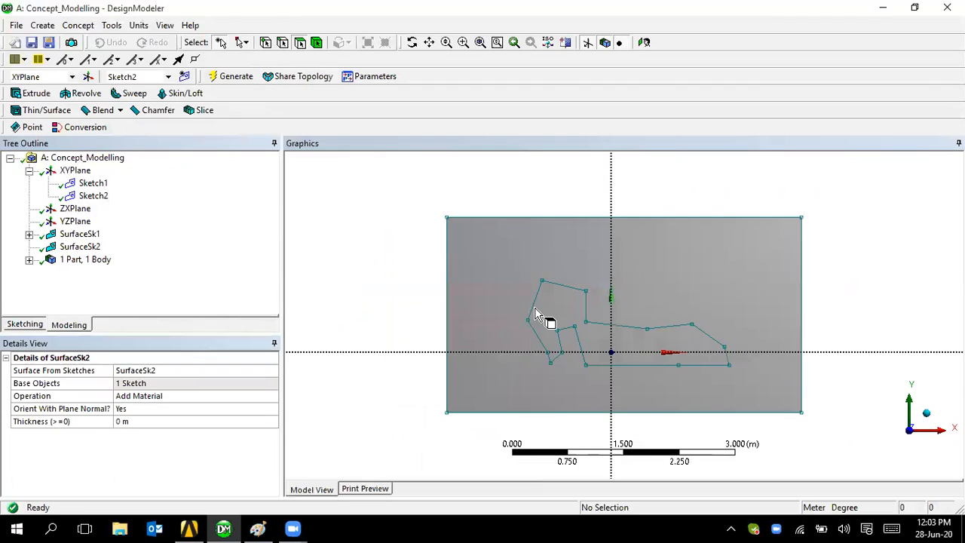
Change the rectangle surface's operation to Add Frozen and regenerate the model.
click(78, 247)
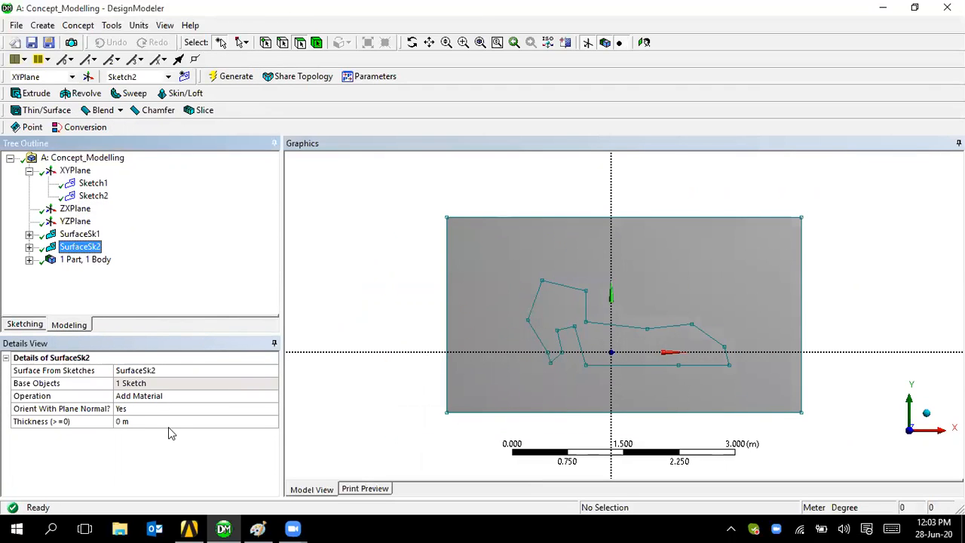
double_click(157, 398)
click(221, 76)
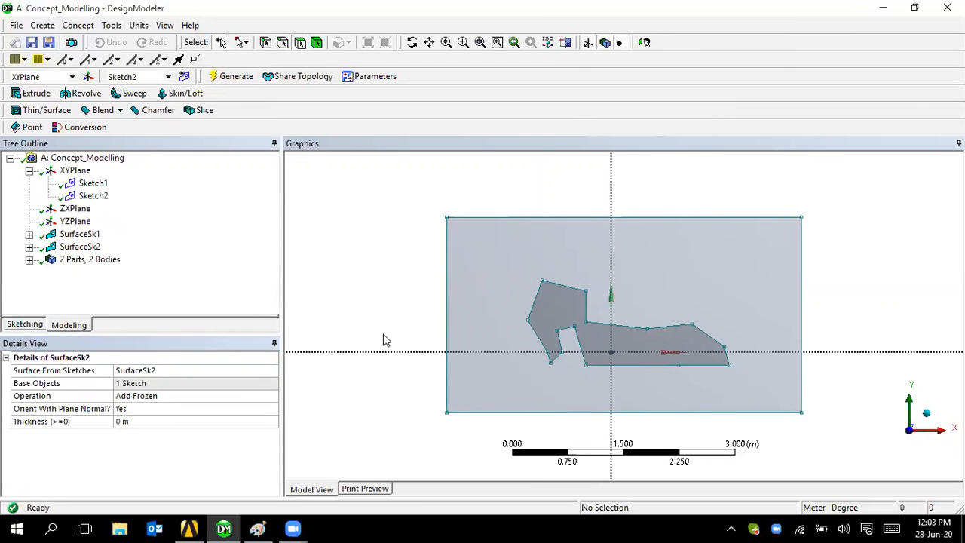
Create a Boolean Subtract with the rectangular surface as target and the polyline surface as tool body, without preserving the tool body.
mouse_move(434, 338)
middle_down()
mouse_move(399, 337)
mouse_move(410, 317)
mouse_move(422, 345)
middle_up()
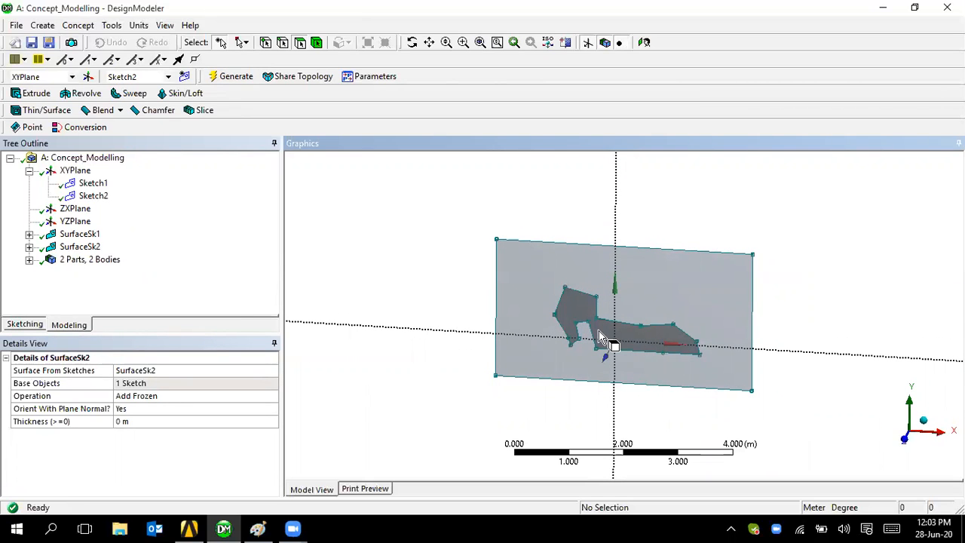
click(33, 26)
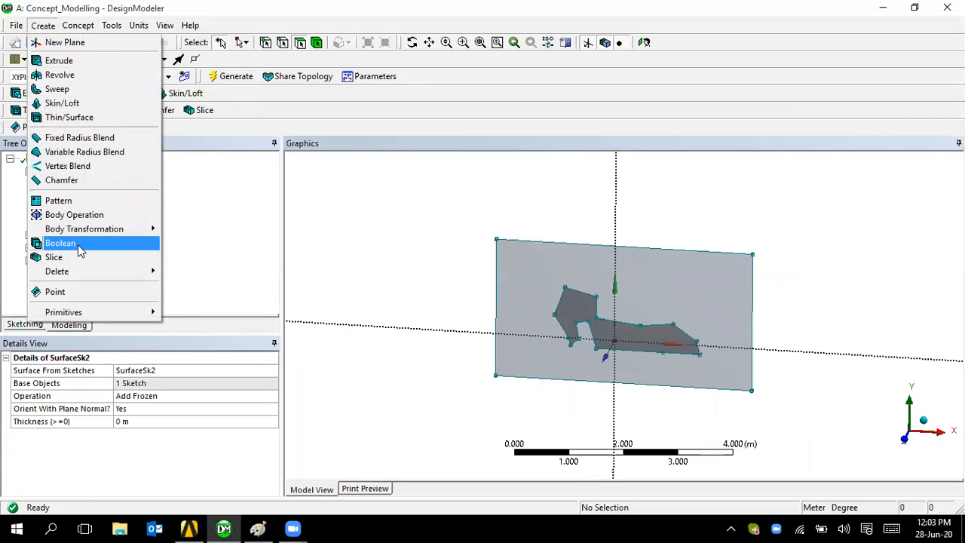
click(60, 243)
click(108, 384)
click(109, 397)
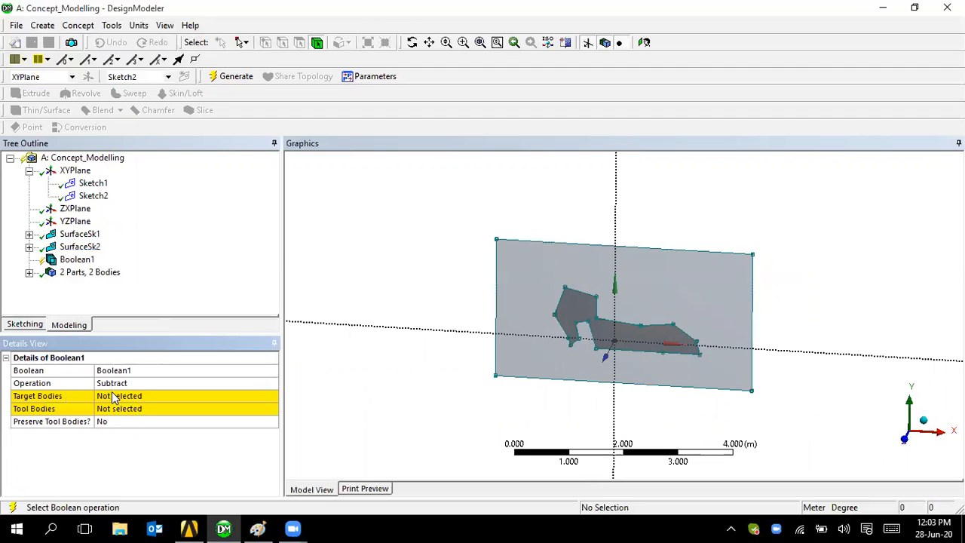
click(547, 306)
click(157, 400)
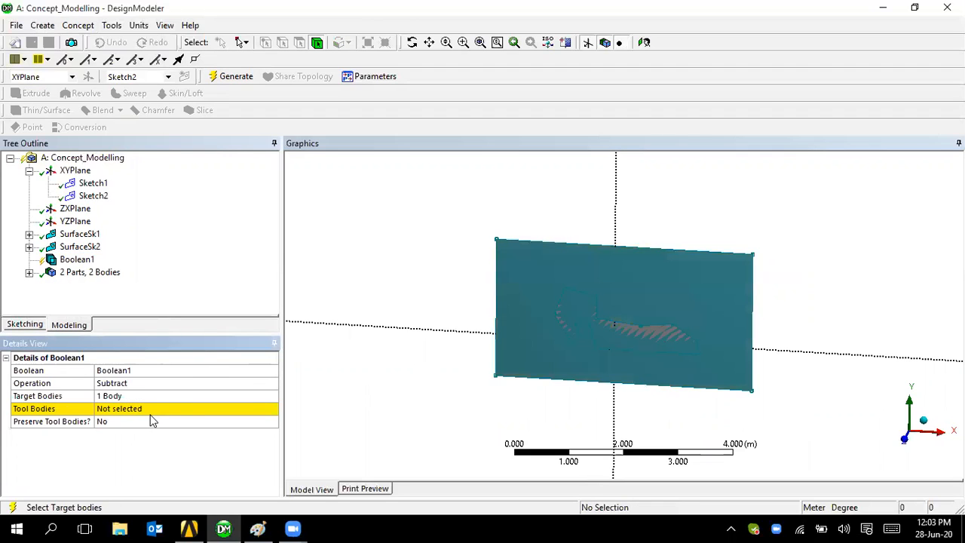
click(151, 410)
click(589, 315)
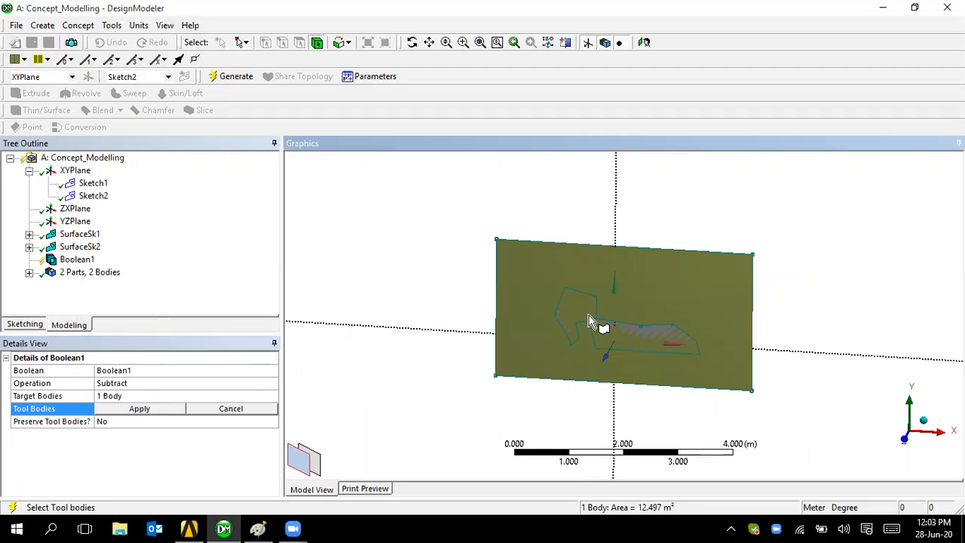
click(315, 467)
click(140, 410)
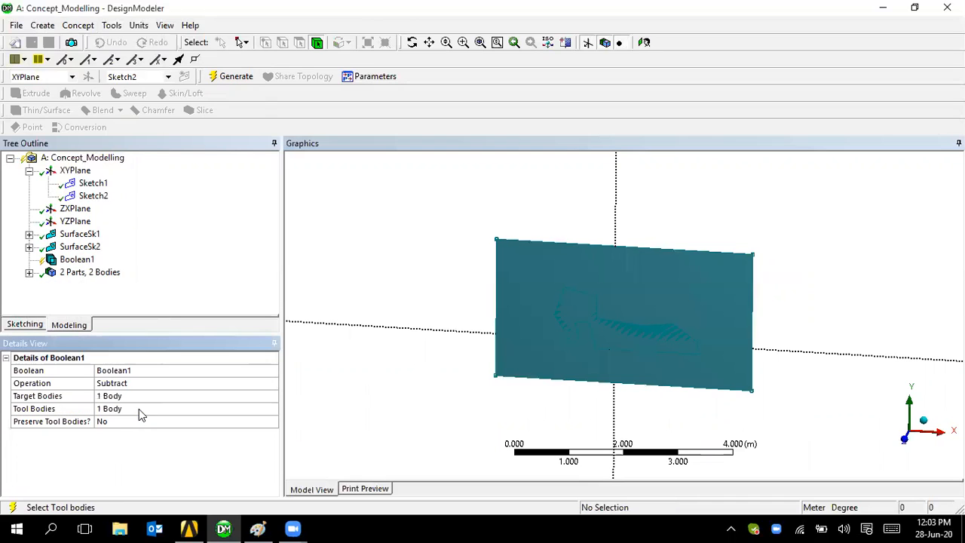
click(235, 76)
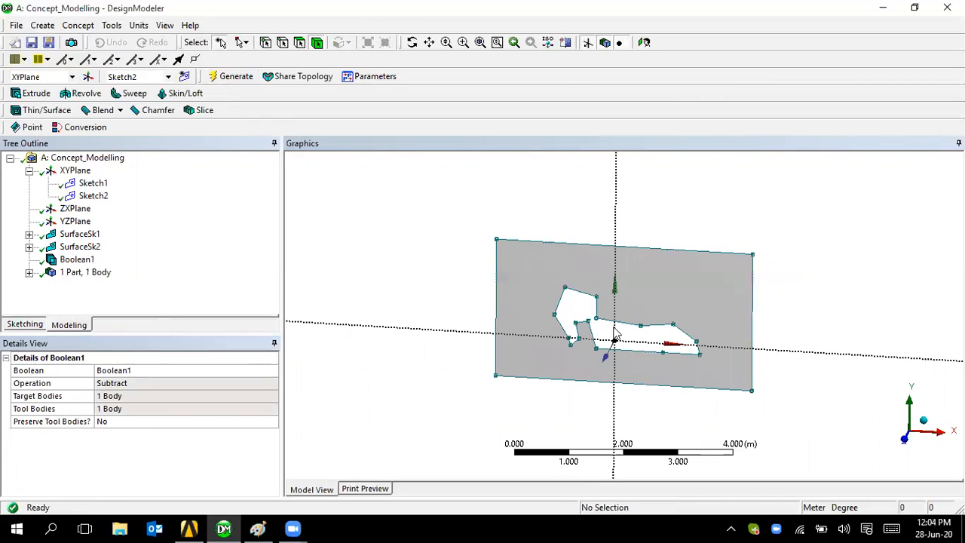
Set the Boolean's Preserve Tool Bodies option to Yes, regenerate, and inspect the rectangular and polyline surface bodies.
middle_drag(615, 324, 618, 327)
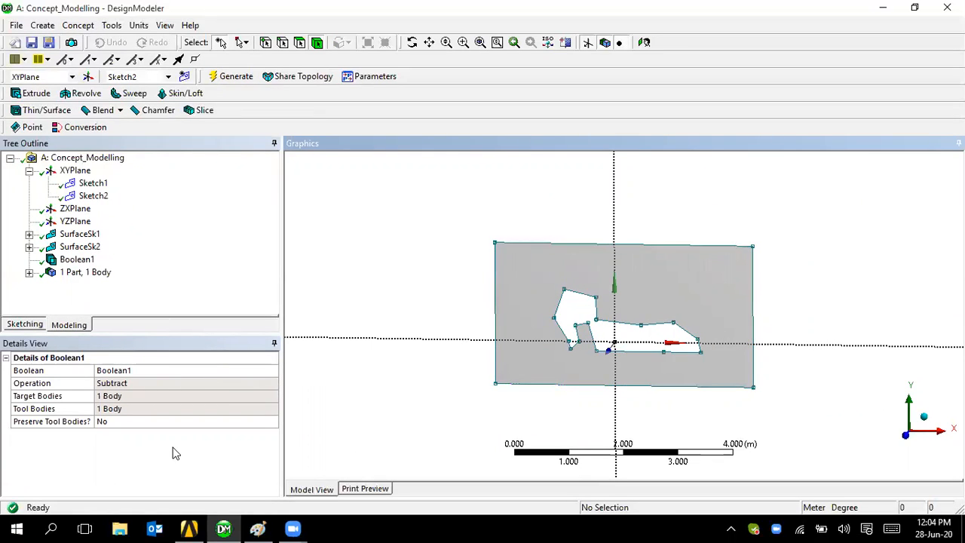
double_click(107, 424)
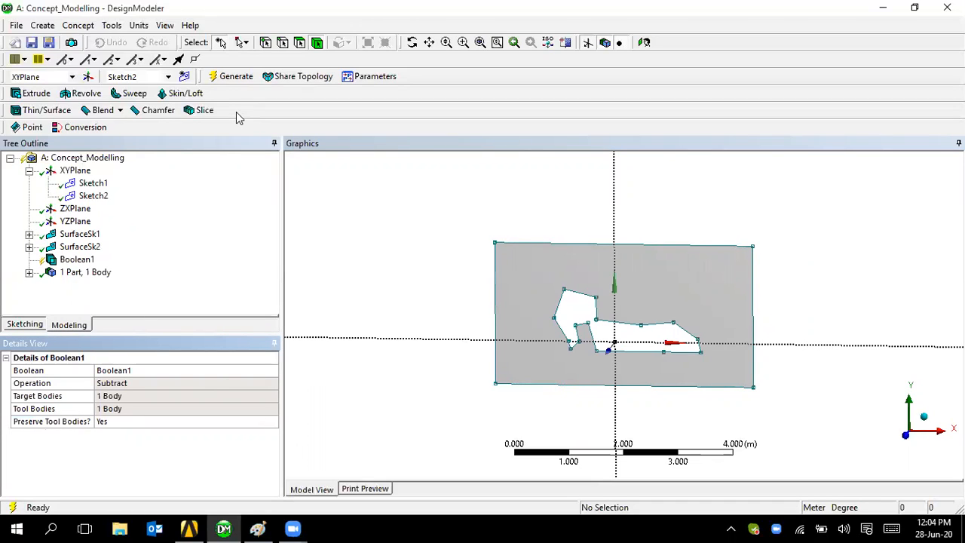
key(F5)
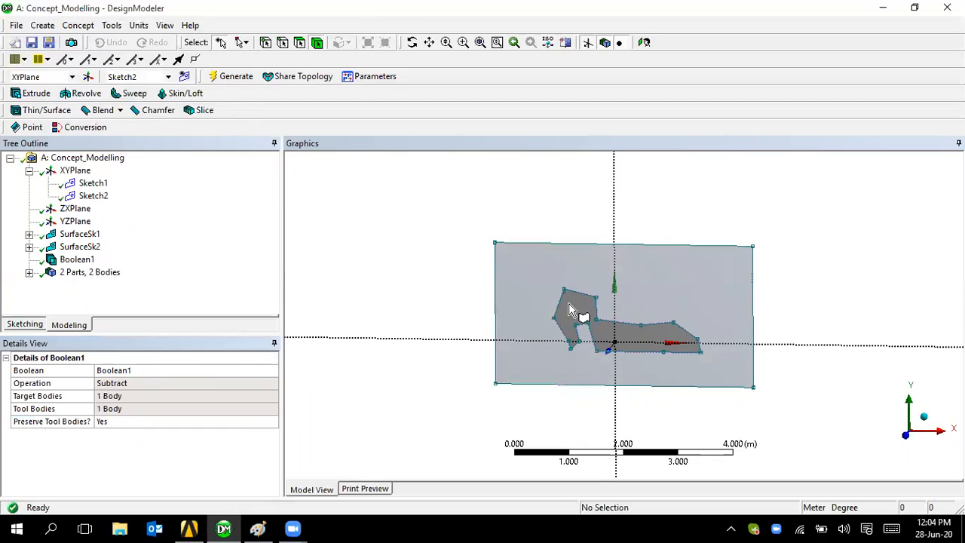
click(519, 293)
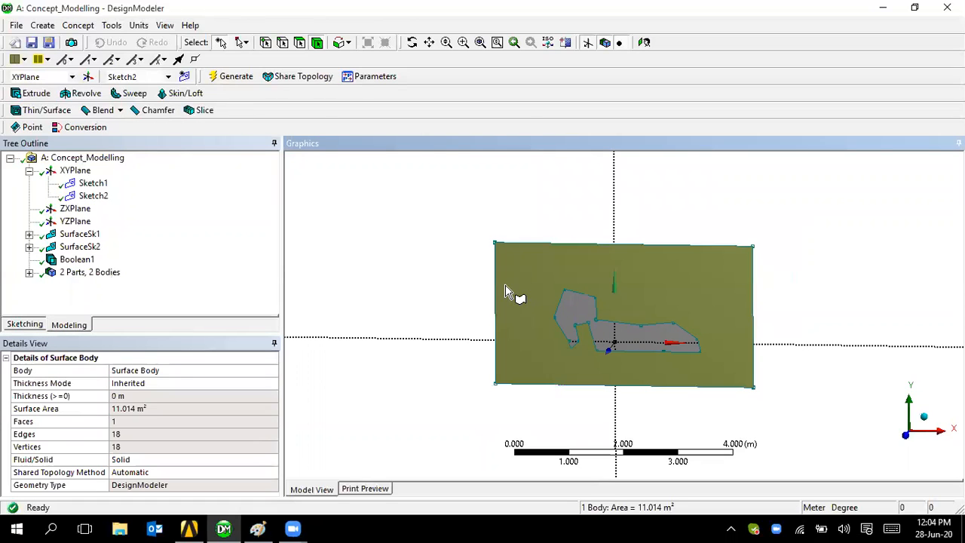
click(581, 308)
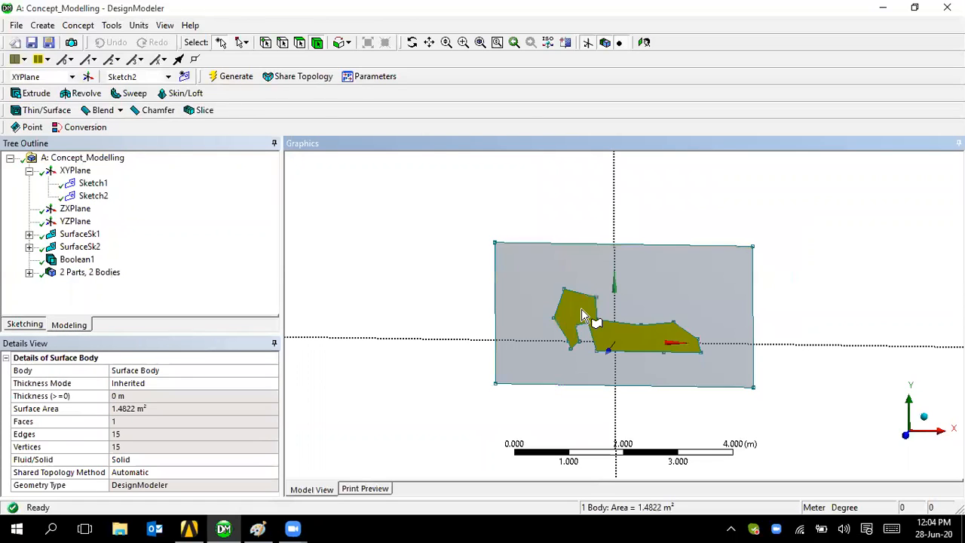
Check the polyline surface body's Fluid/Solid setting and set the surrounding rectangular surface body to Fluid.
click(29, 273)
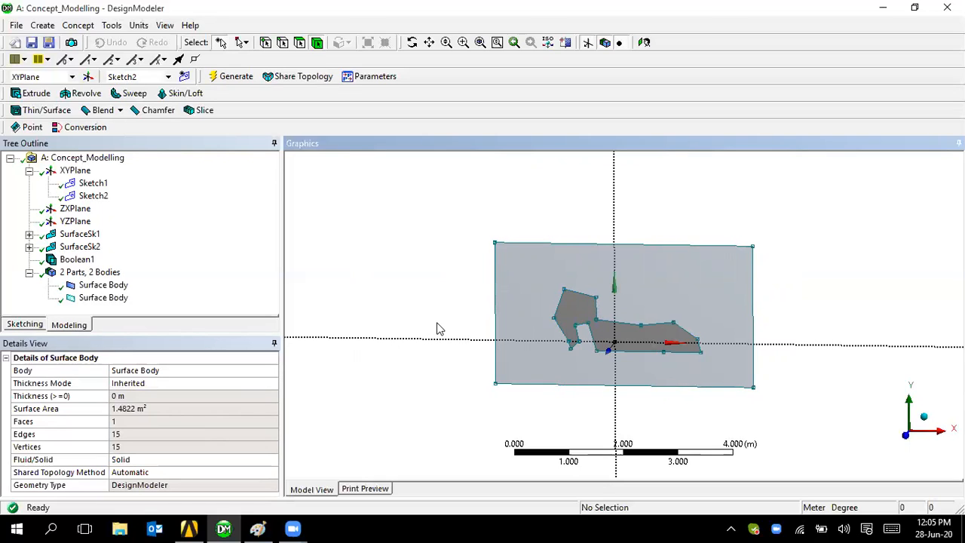
click(103, 285)
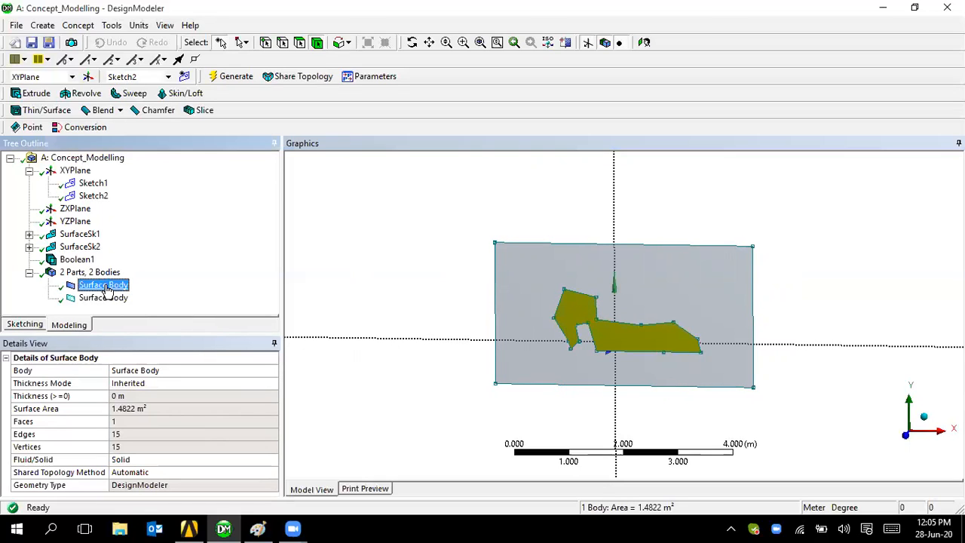
click(134, 461)
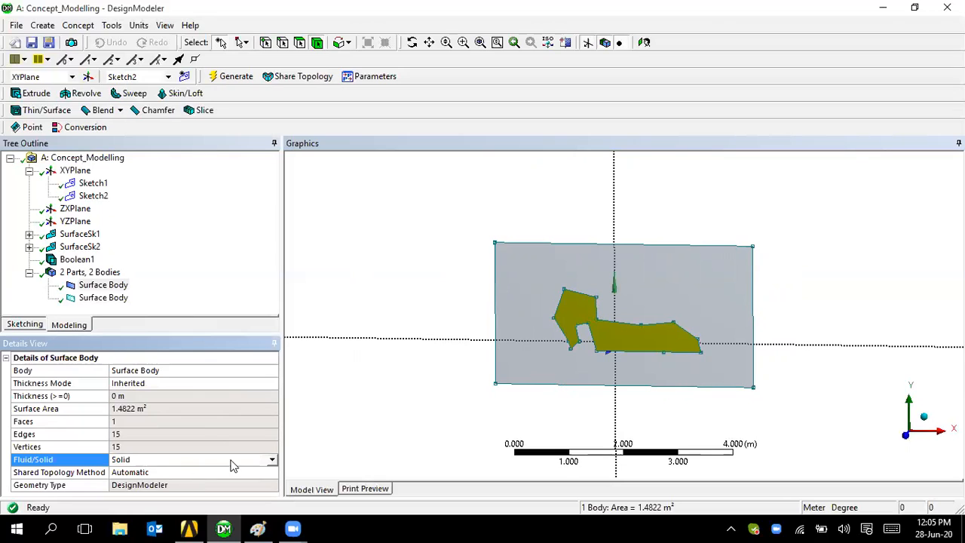
click(90, 299)
click(202, 459)
click(273, 460)
click(121, 470)
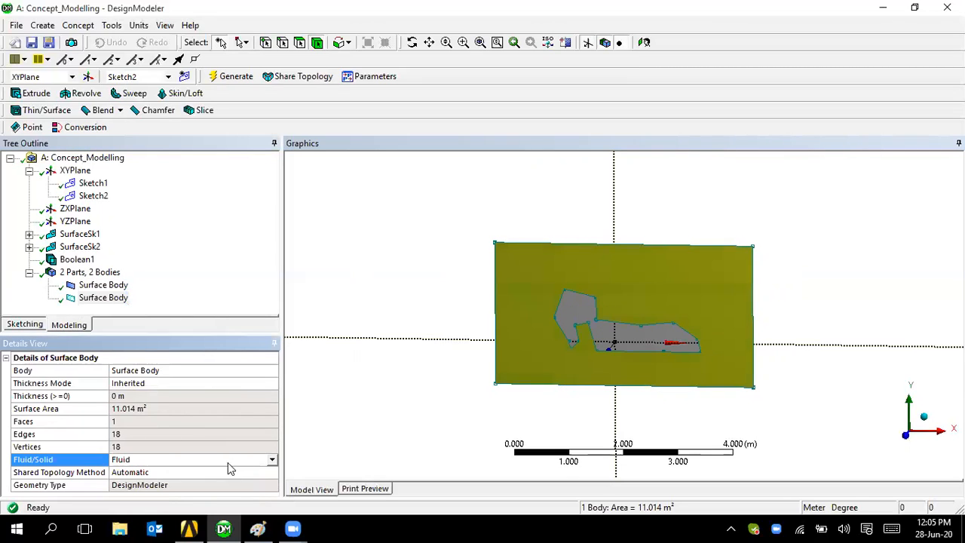
click(371, 420)
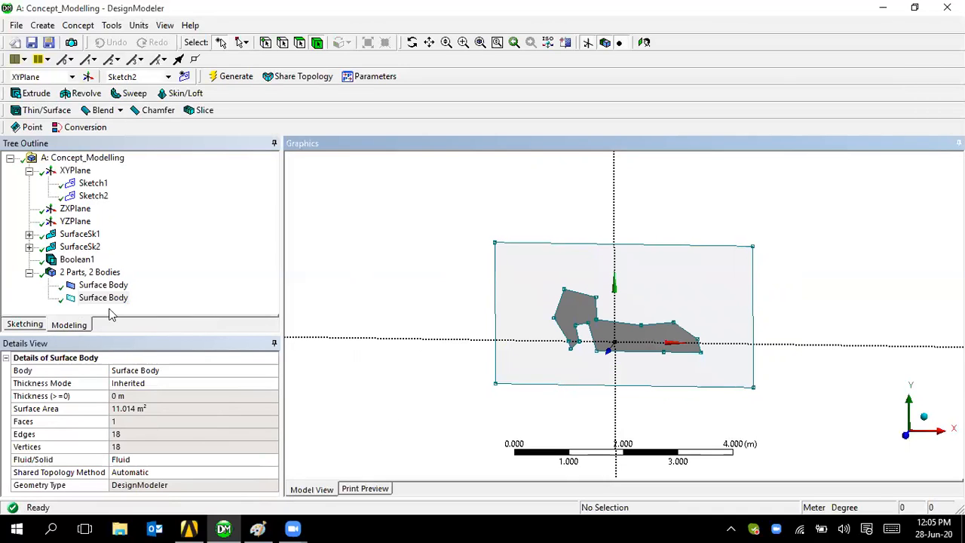
click(101, 299)
click(348, 319)
Start over with an empty model, clearing the sketches, surfaces and Boolean.
click(89, 25)
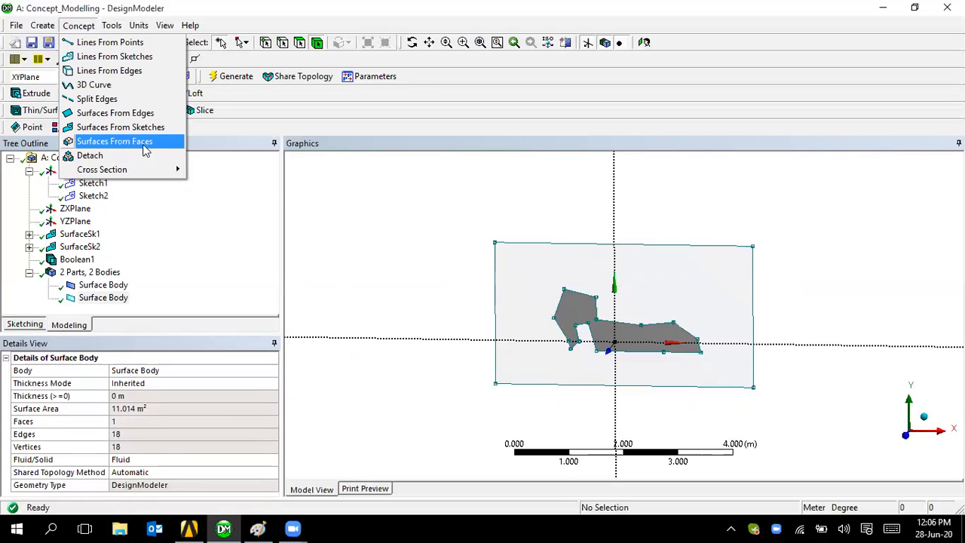
click(405, 353)
click(15, 39)
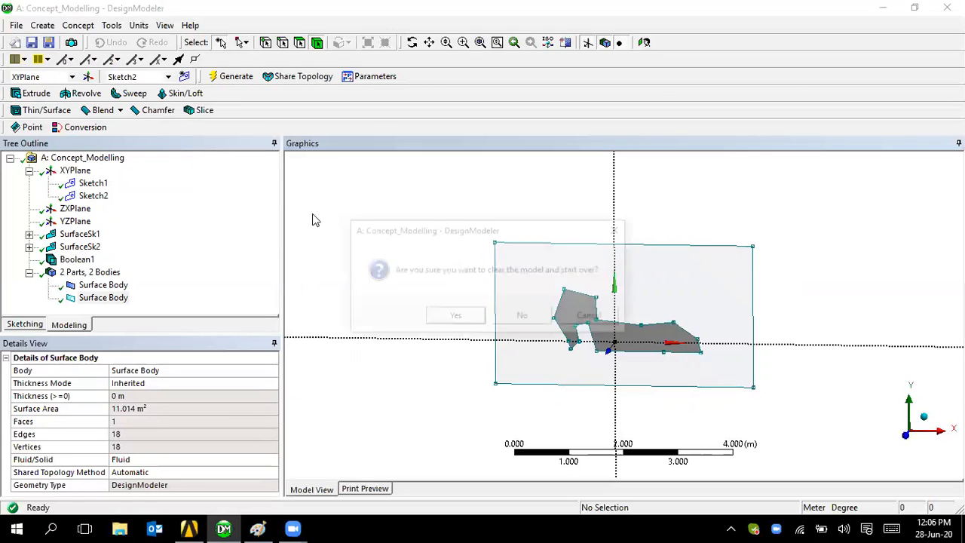
click(477, 317)
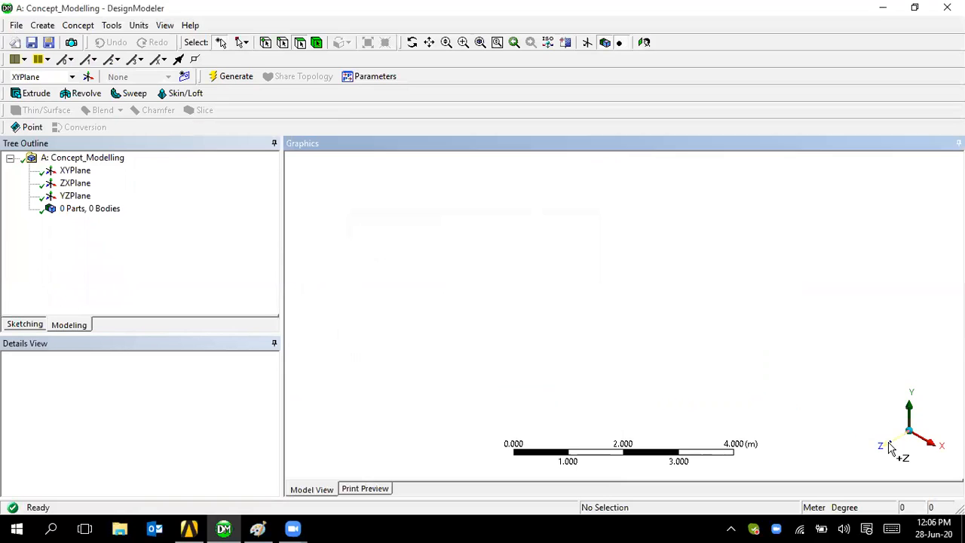
Import the external geometry file simplified_geometry.stp from the Design folder inside Oil_filter_problem and generate it.
click(15, 26)
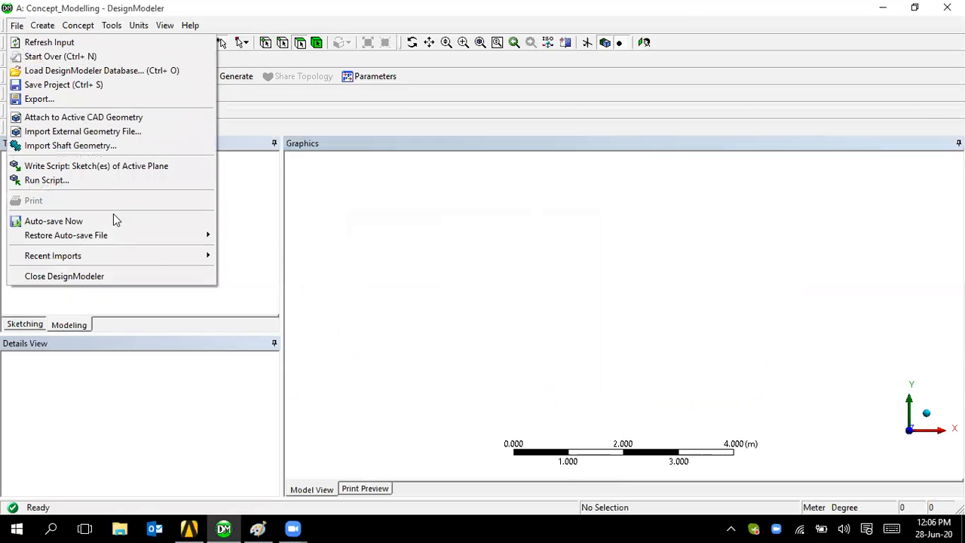
click(70, 133)
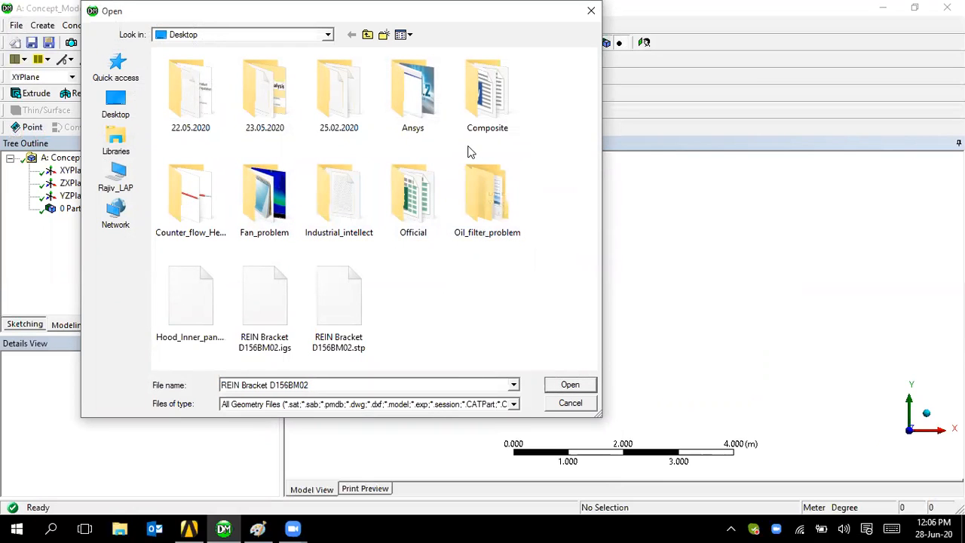
double_click(483, 192)
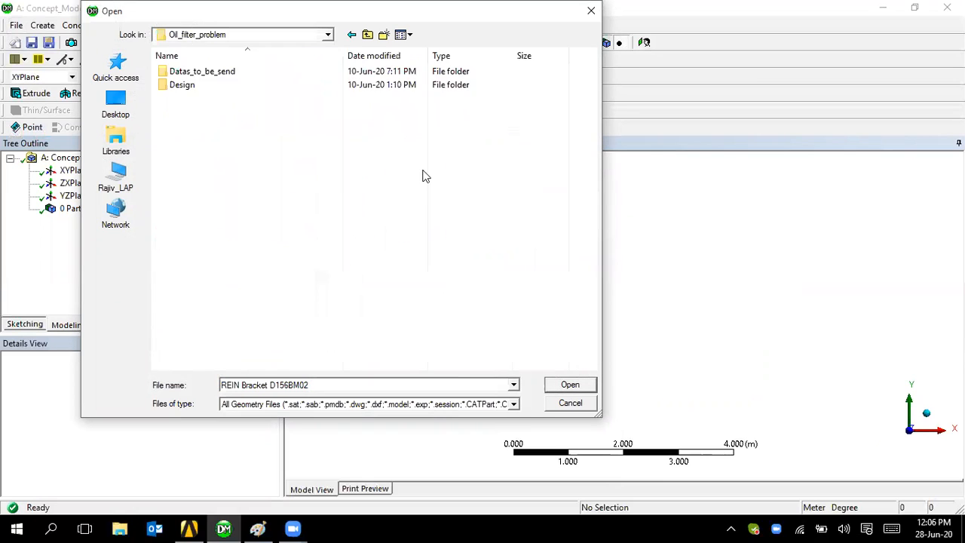
double_click(187, 88)
click(209, 88)
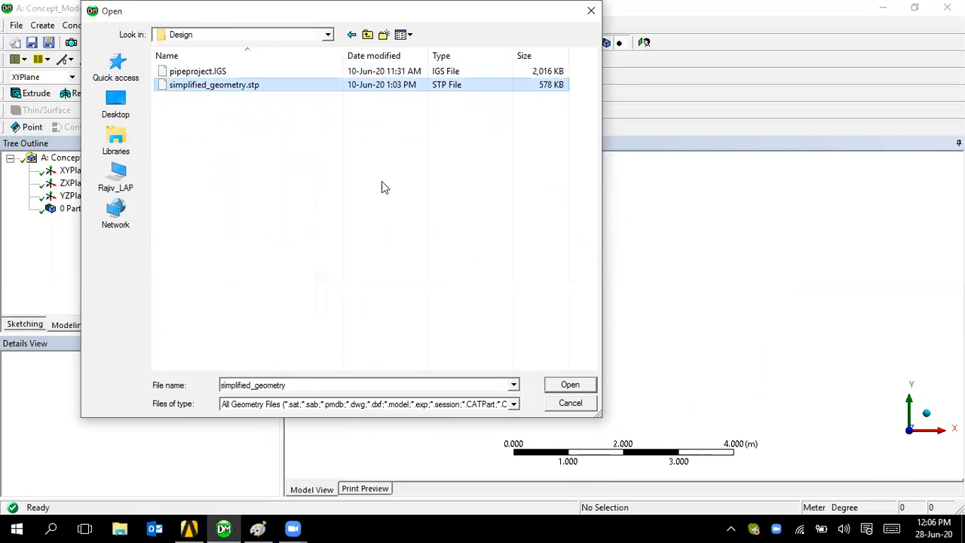
click(571, 385)
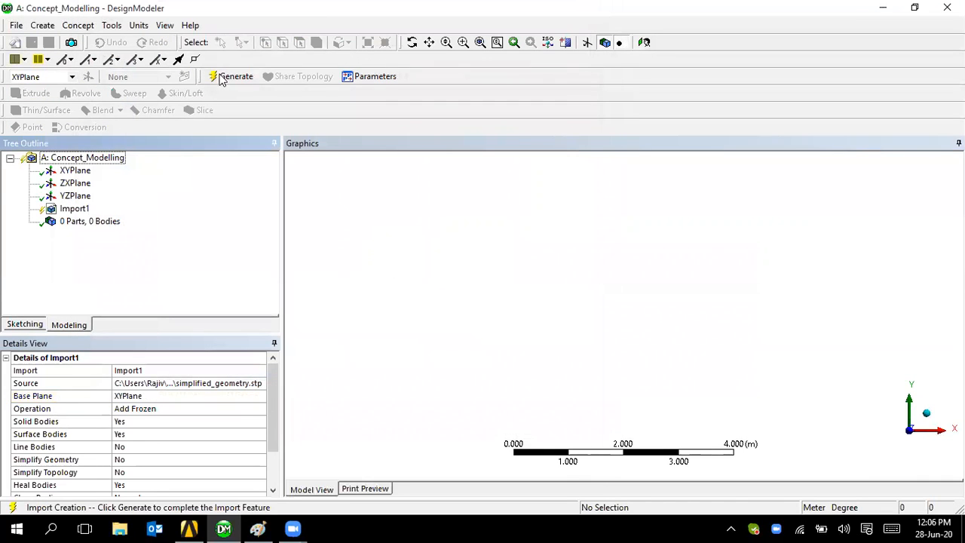
click(227, 77)
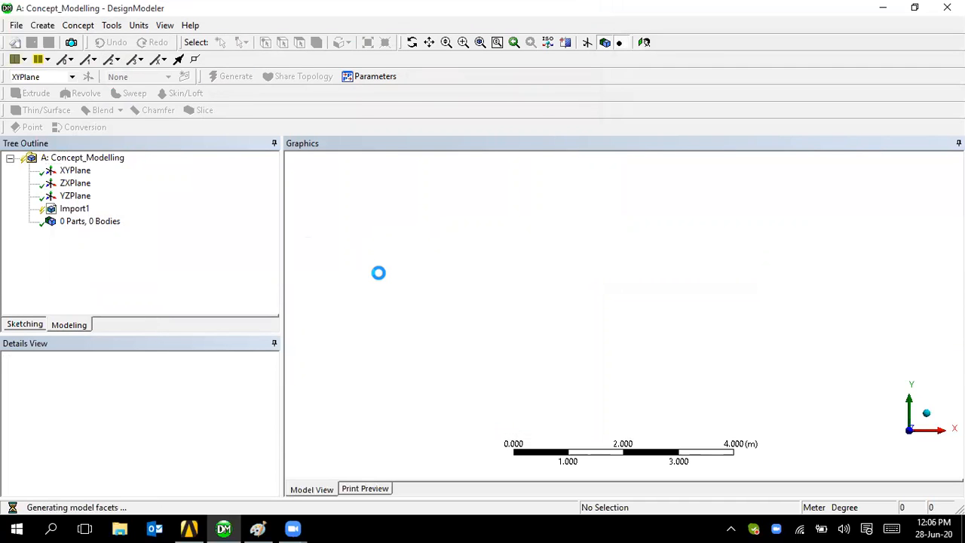
Start Surfaces From Faces on the imported geometry and select the curved side faces of both large cylinders.
middle_drag(613, 306, 394, 319)
scroll(528, 315, down, 3)
middle_drag(525, 296, 547, 328)
scroll(547, 327, down, 2)
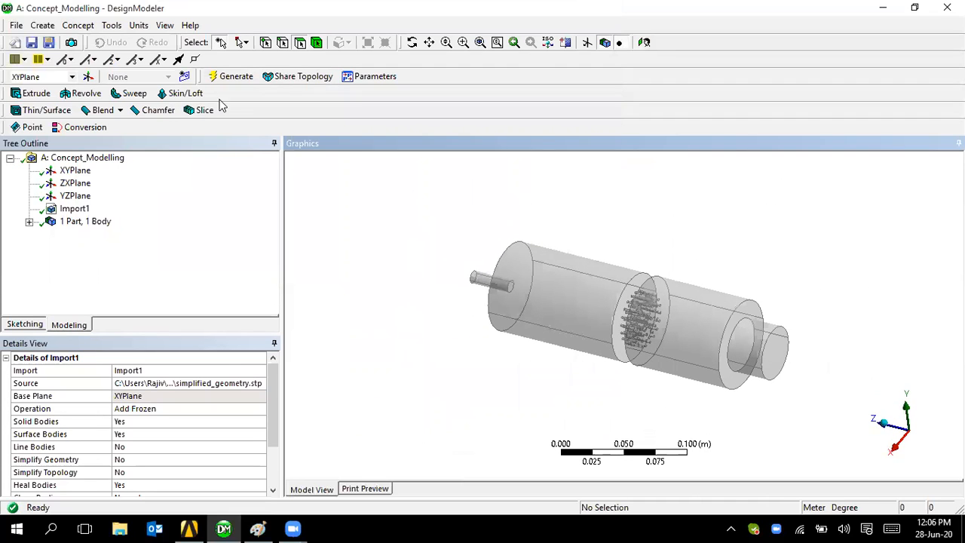
click(78, 25)
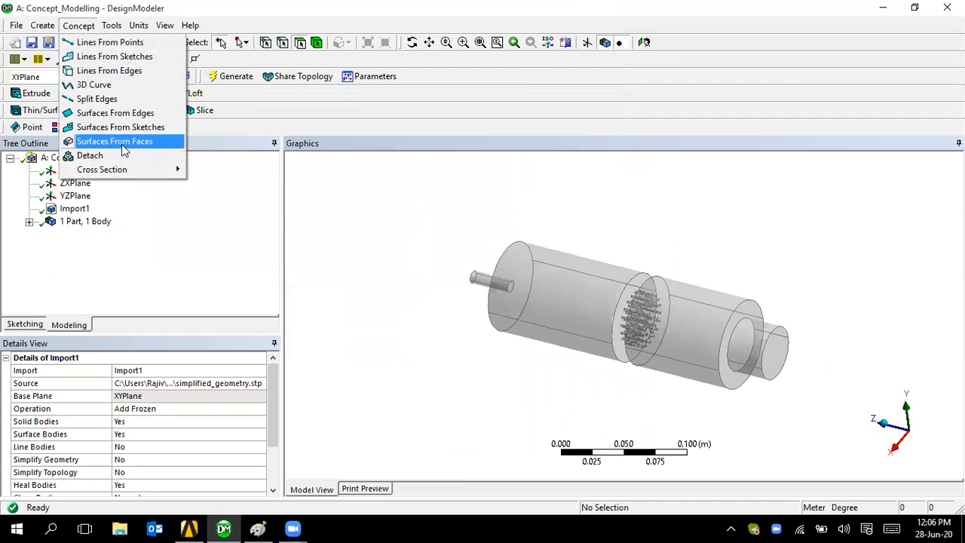
click(123, 148)
click(559, 343)
middle_drag(559, 343, 578, 335)
ctrl+click(592, 341)
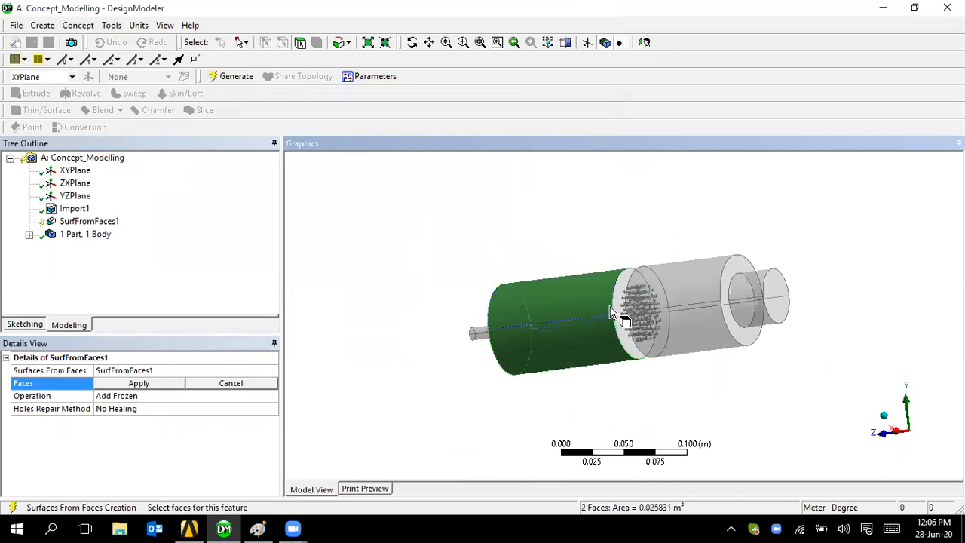
ctrl+click(648, 305)
ctrl+click(677, 332)
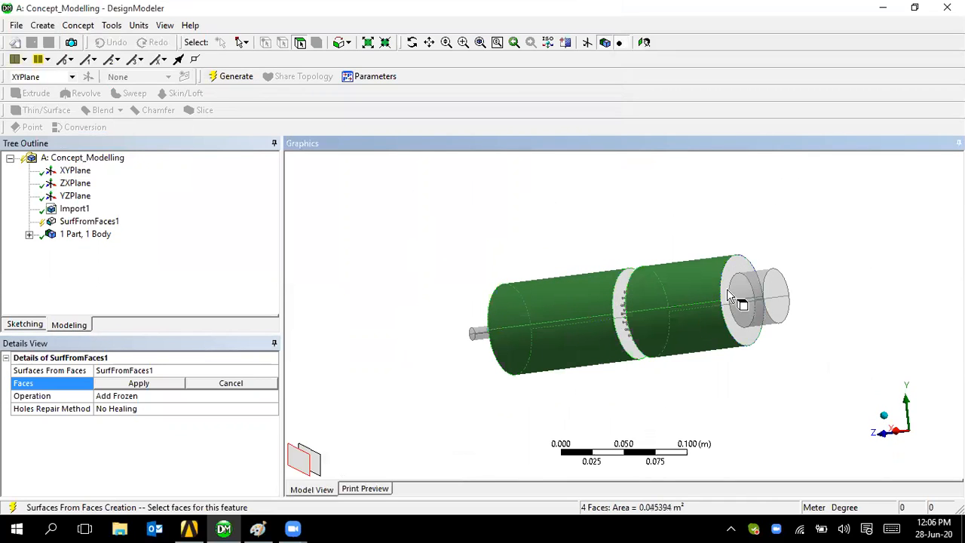
Add the flat end faces of both large cylinders, including those facing the middle gap, and apply the eight-face selection.
ctrl+click(729, 291)
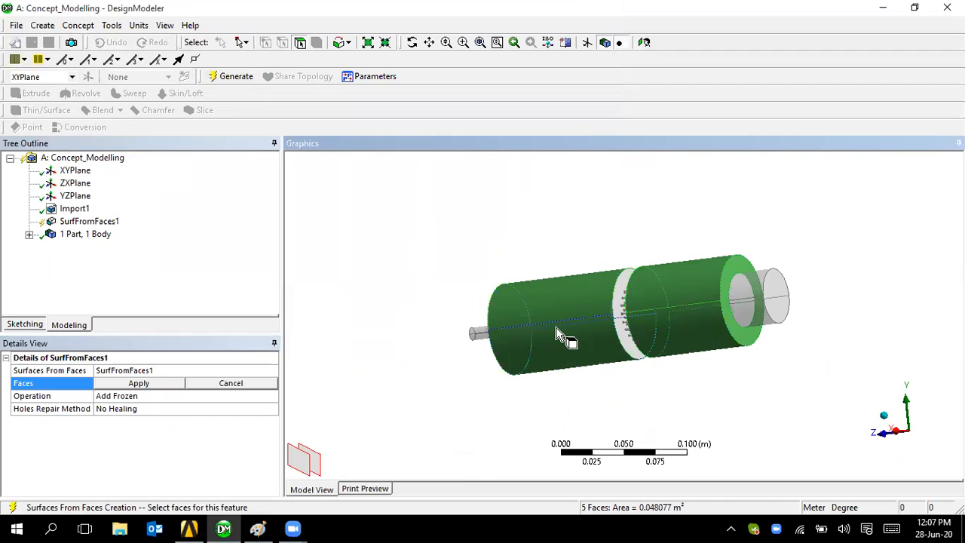
ctrl+click(642, 346)
middle_drag(645, 348, 712, 316)
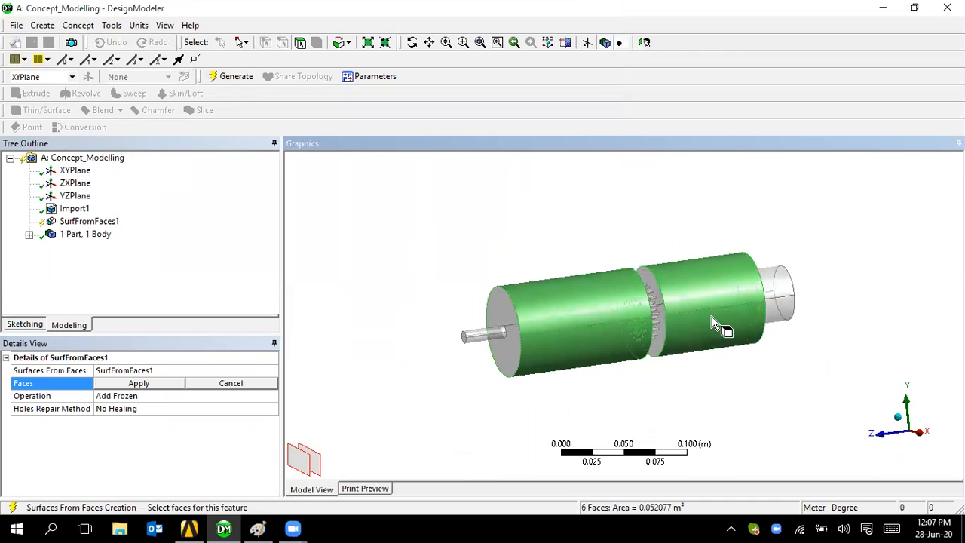
ctrl+click(660, 301)
ctrl+click(509, 330)
middle_drag(749, 345, 597, 341)
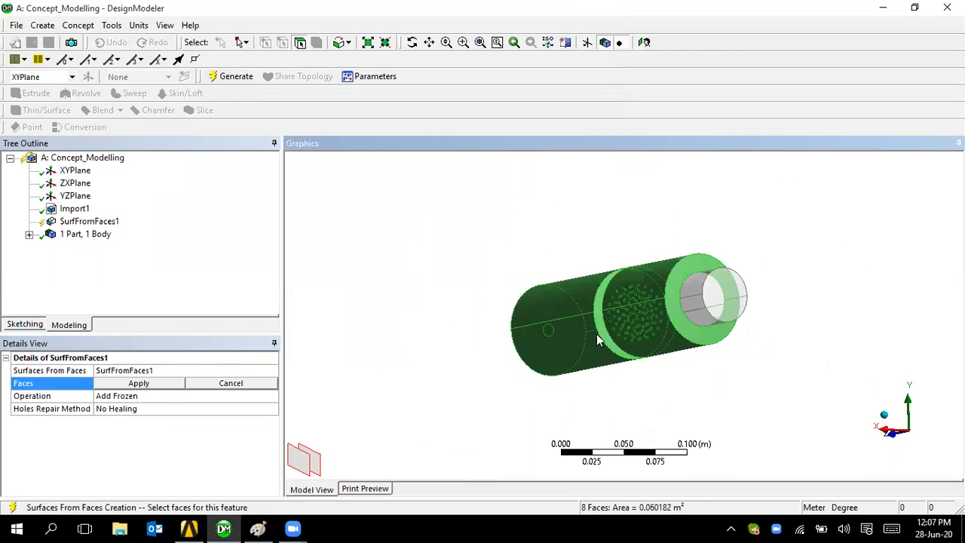
click(133, 385)
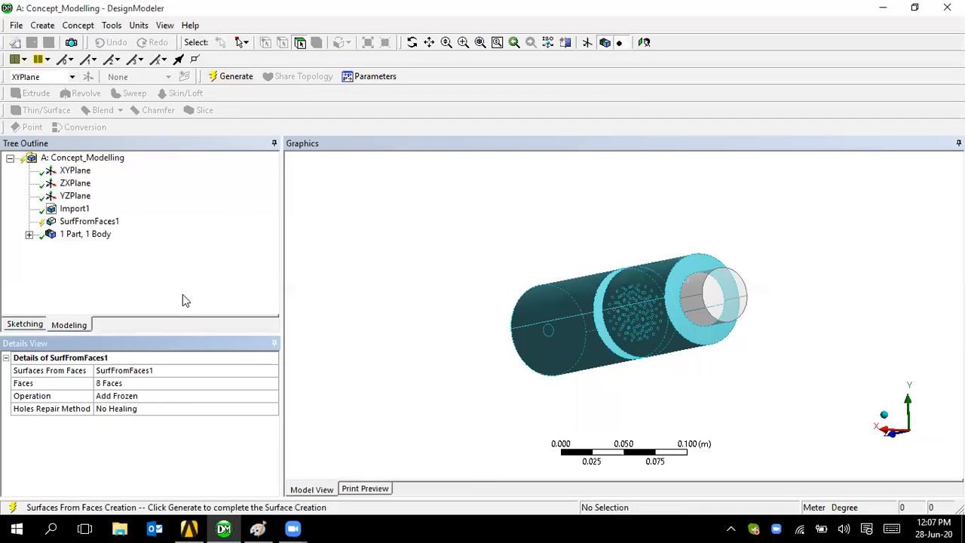
Set the Holes Repair Method to Natural Healing and generate the surfaces from faces.
click(156, 409)
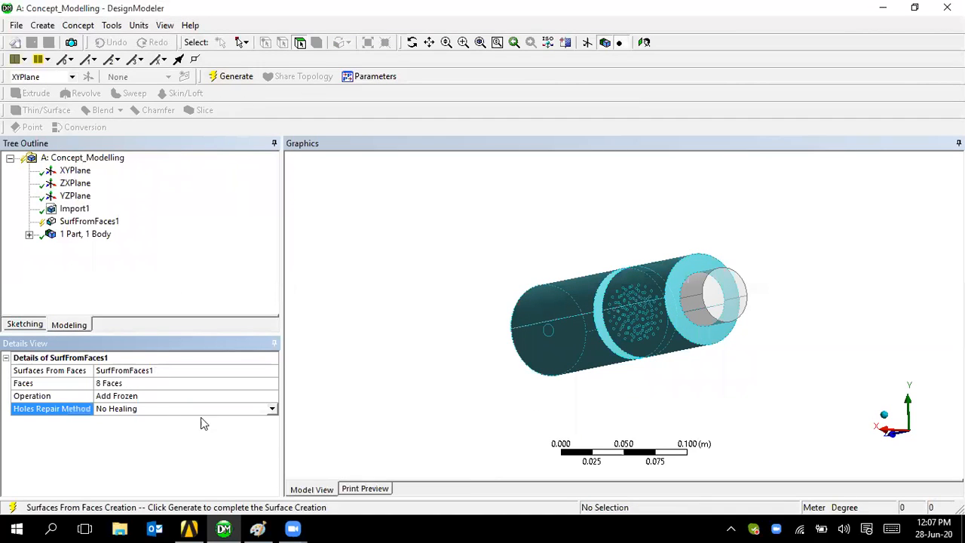
click(271, 410)
click(224, 432)
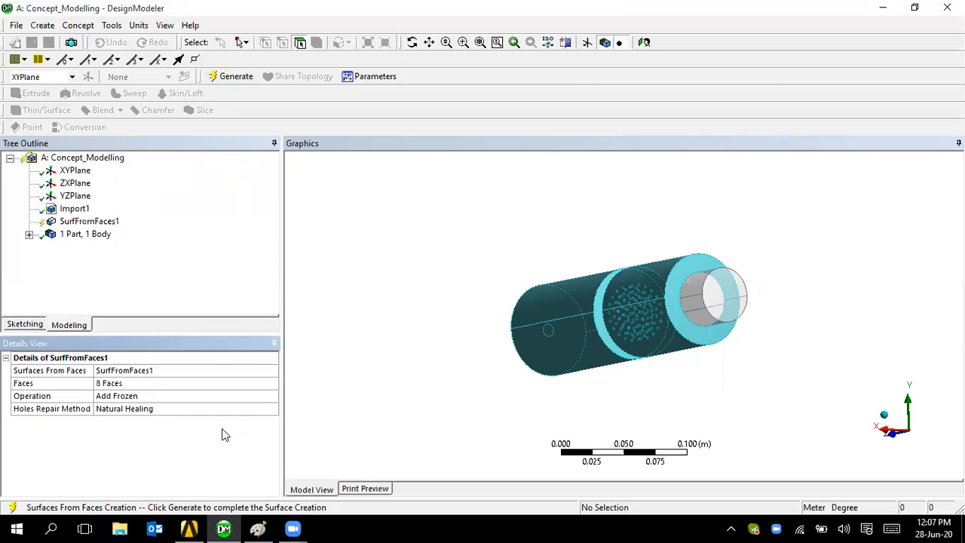
click(228, 77)
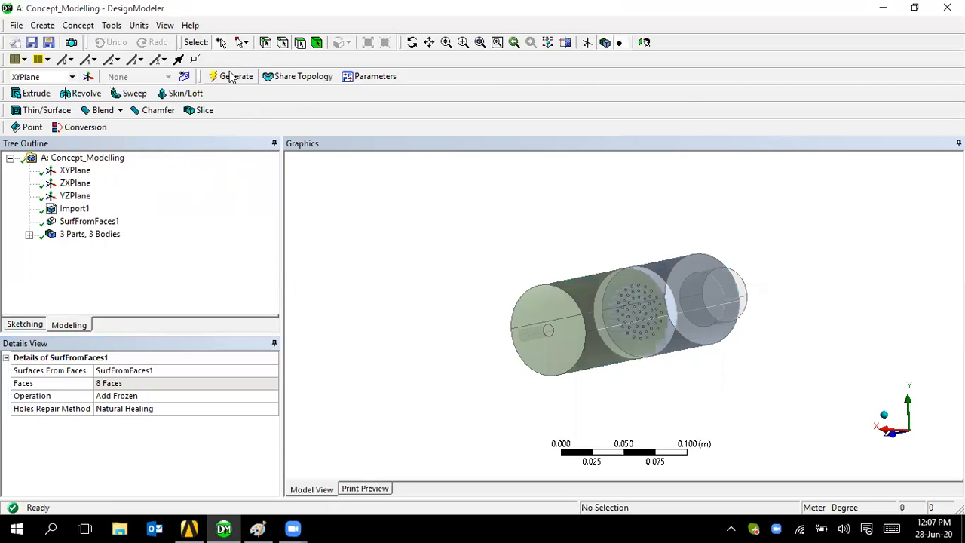
Expand the bodies list, hide the imported solid body, and inspect the two generated surface bodies.
middle_drag(543, 364, 561, 374)
click(29, 235)
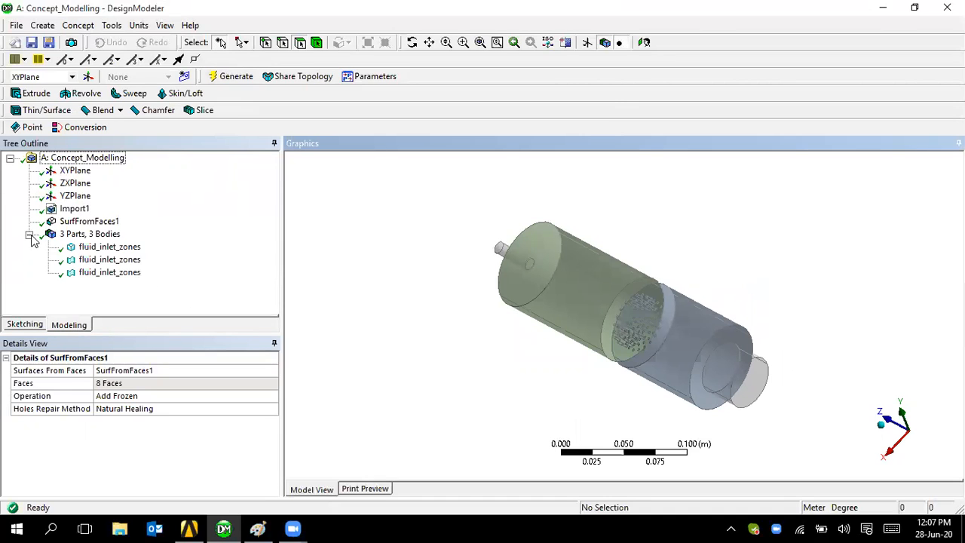
click(89, 249)
right_click(89, 254)
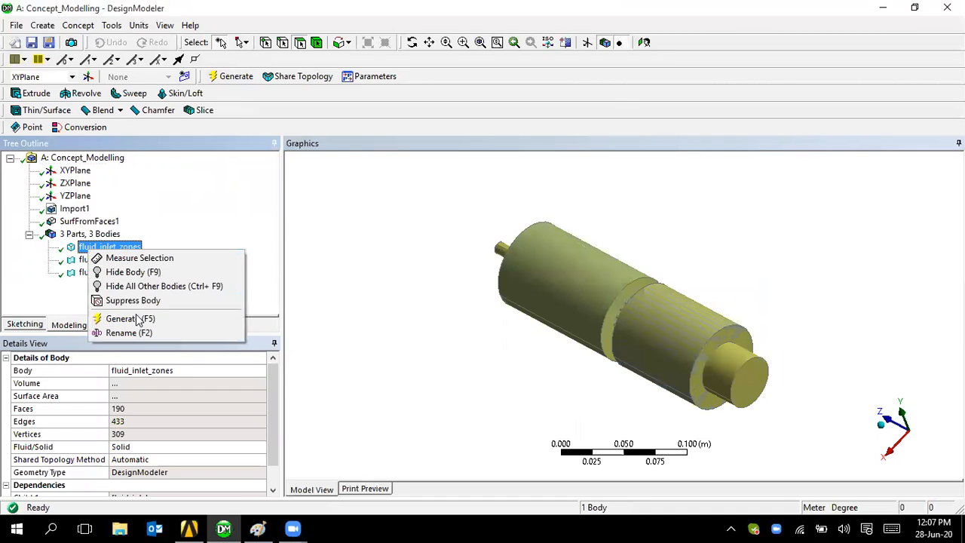
click(135, 272)
middle_drag(418, 324, 333, 328)
mouse_move(566, 360)
middle_down()
mouse_move(491, 356)
mouse_move(581, 367)
middle_up()
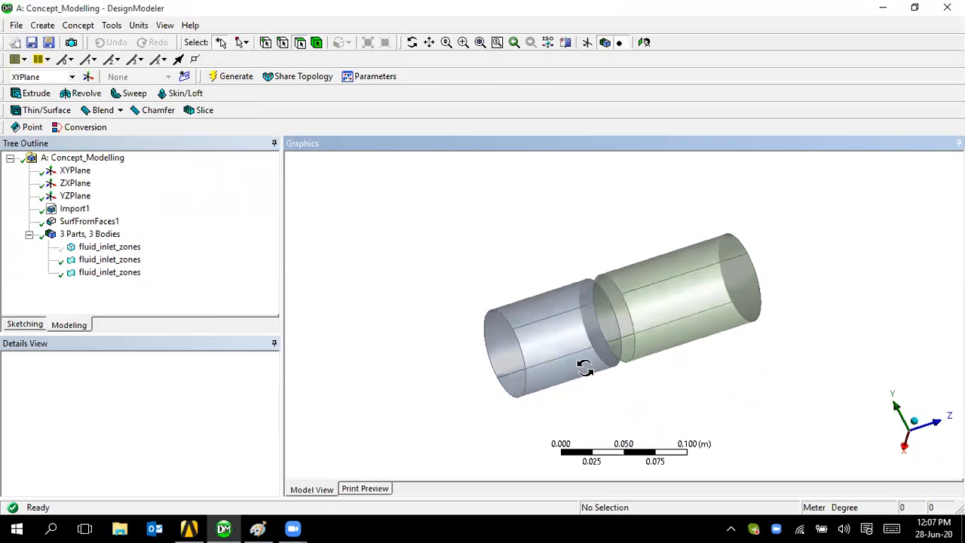
Show the imported solid fluid_inlet_zones body again.
click(112, 26)
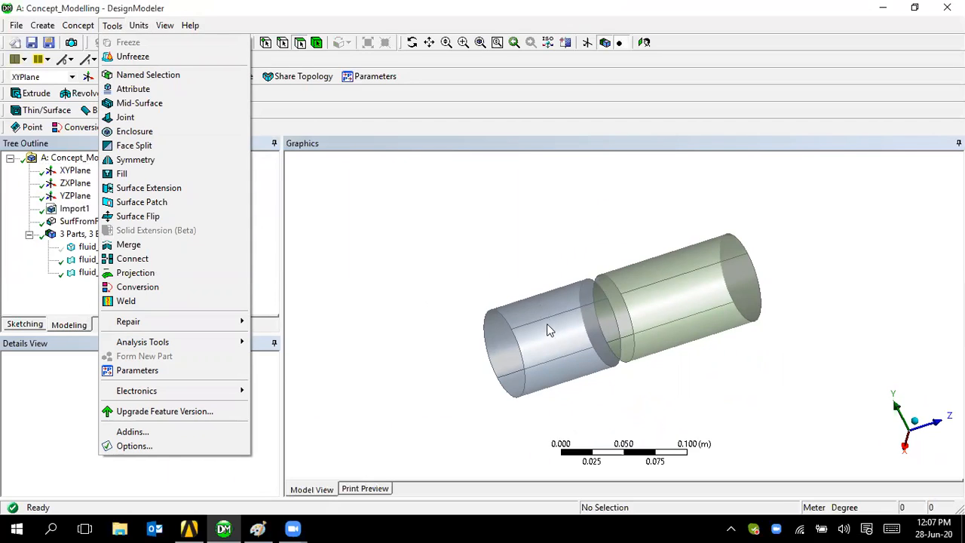
click(371, 246)
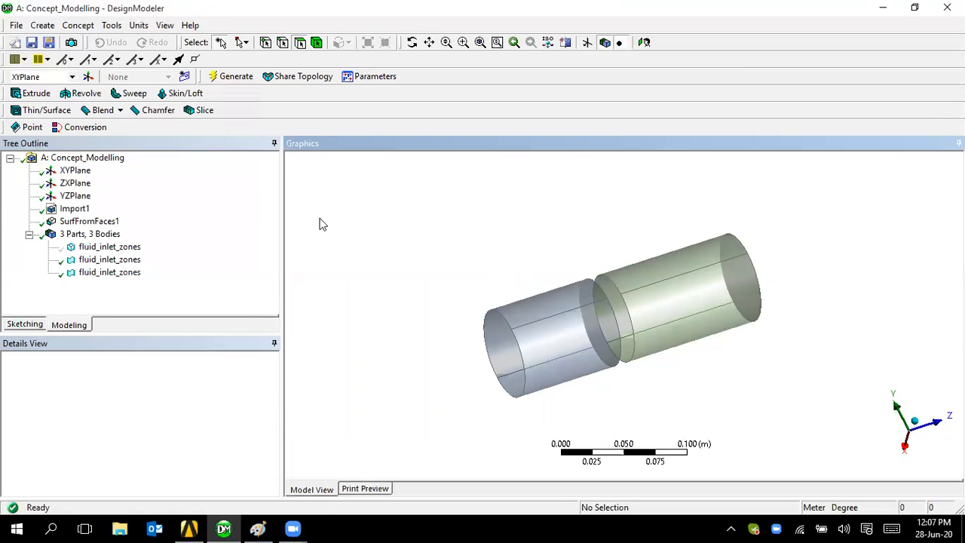
click(107, 248)
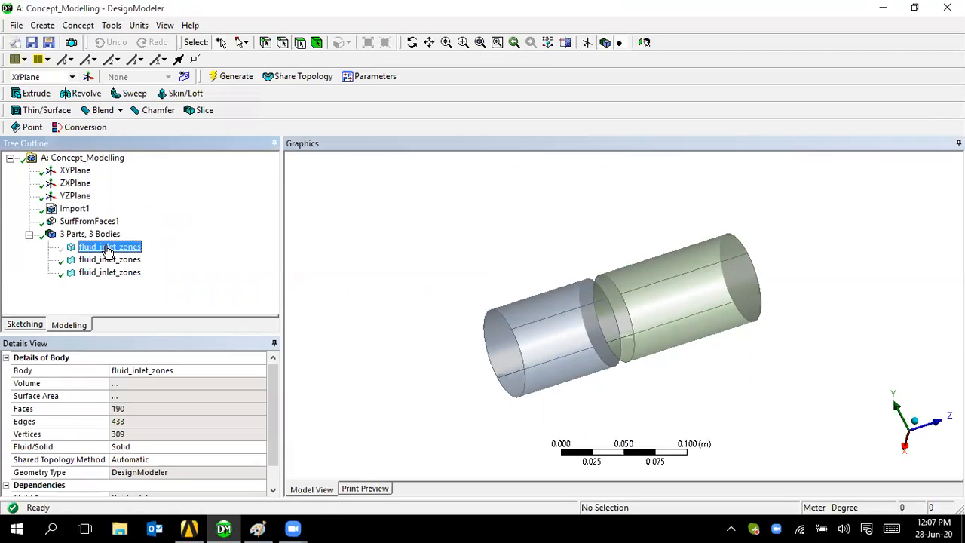
right_click(108, 249)
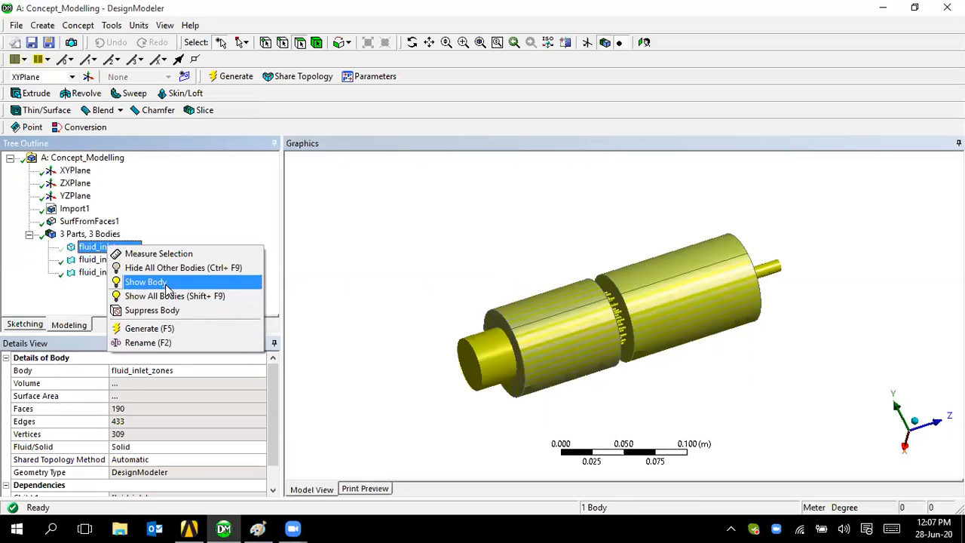
click(154, 282)
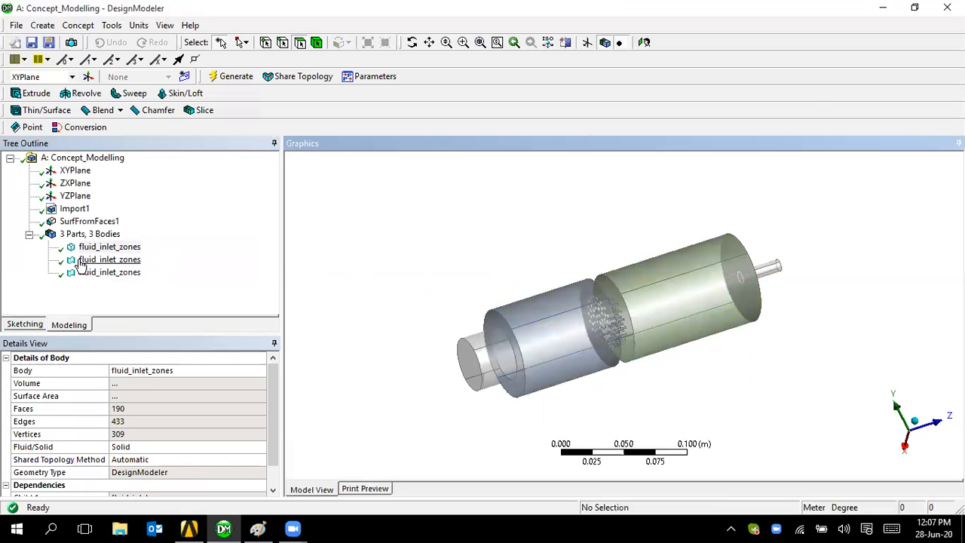
Change the SurfFromFaces1 Holes Repair Method to No Healing, regenerate, and inspect the openings in the surfaces.
click(109, 221)
right_click(109, 221)
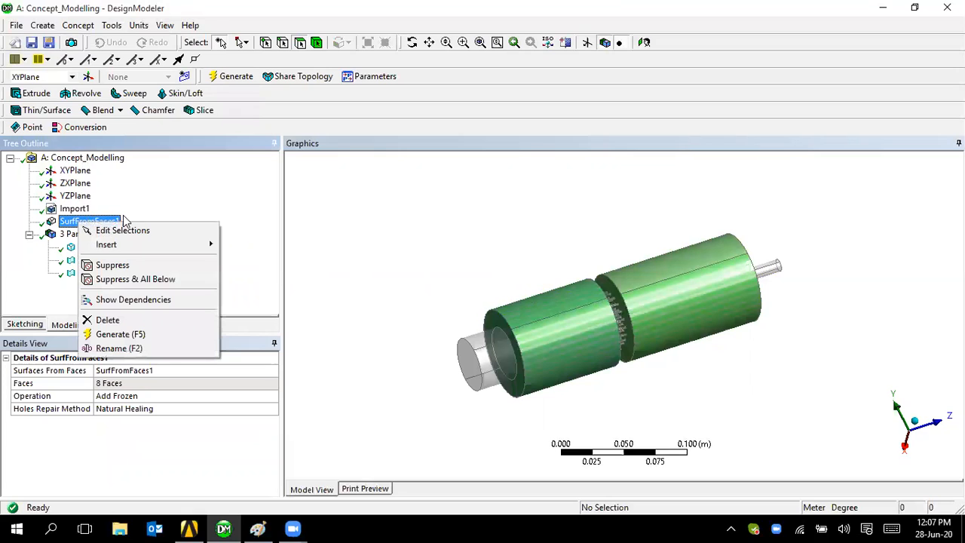
click(201, 440)
double_click(201, 412)
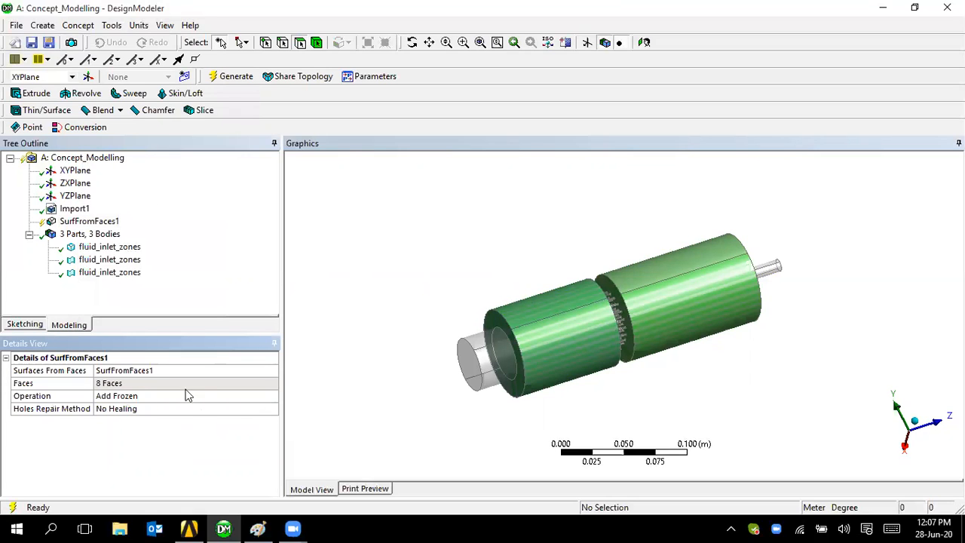
click(231, 78)
mouse_move(392, 264)
mouse_down()
mouse_move(437, 244)
mouse_move(269, 229)
mouse_move(269, 243)
mouse_move(300, 229)
mouse_move(414, 249)
mouse_move(412, 262)
mouse_up()
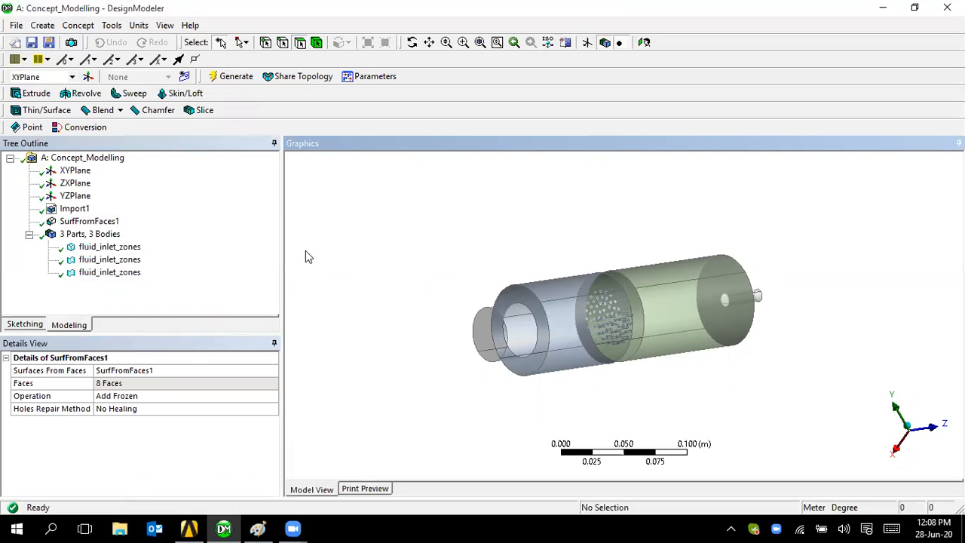
Delete the SurfFromFaces1 feature from the model.
right_click(89, 221)
click(124, 321)
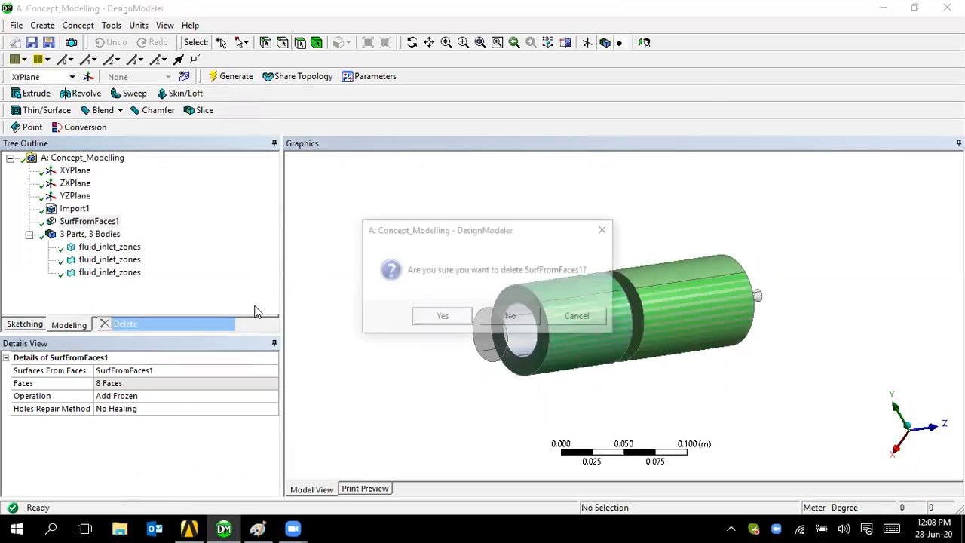
click(451, 323)
Start a Detach feature with Target Bodies set to Selected Bodies and apply the imported solid as its body.
click(78, 25)
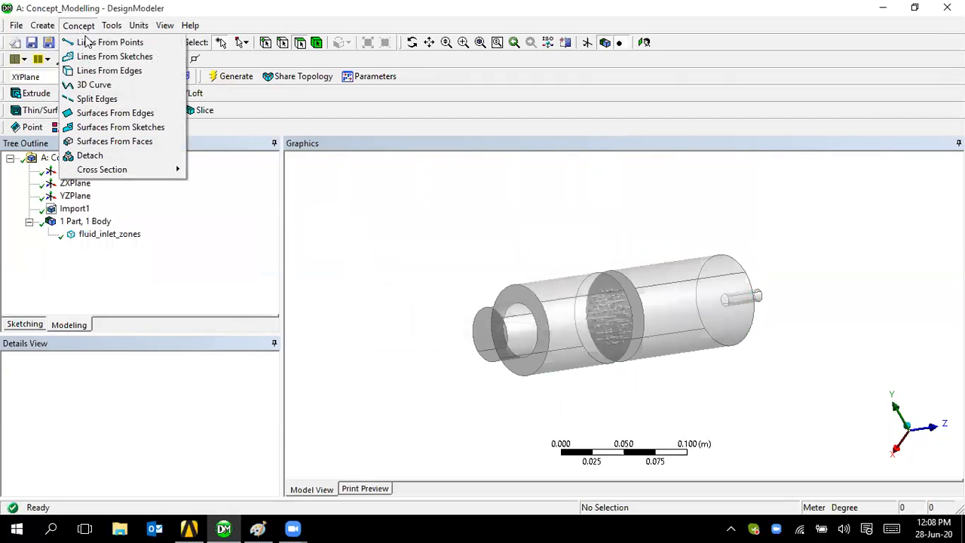
click(118, 156)
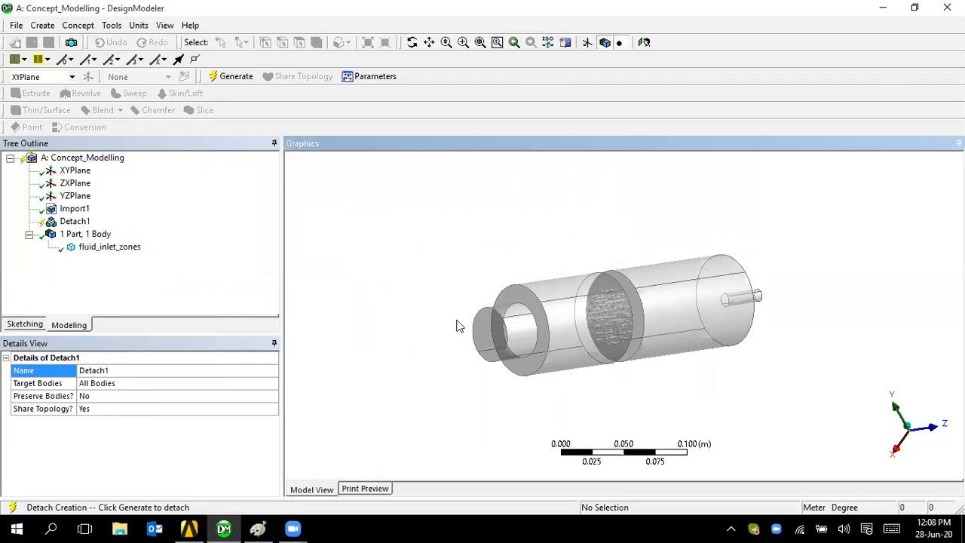
click(109, 246)
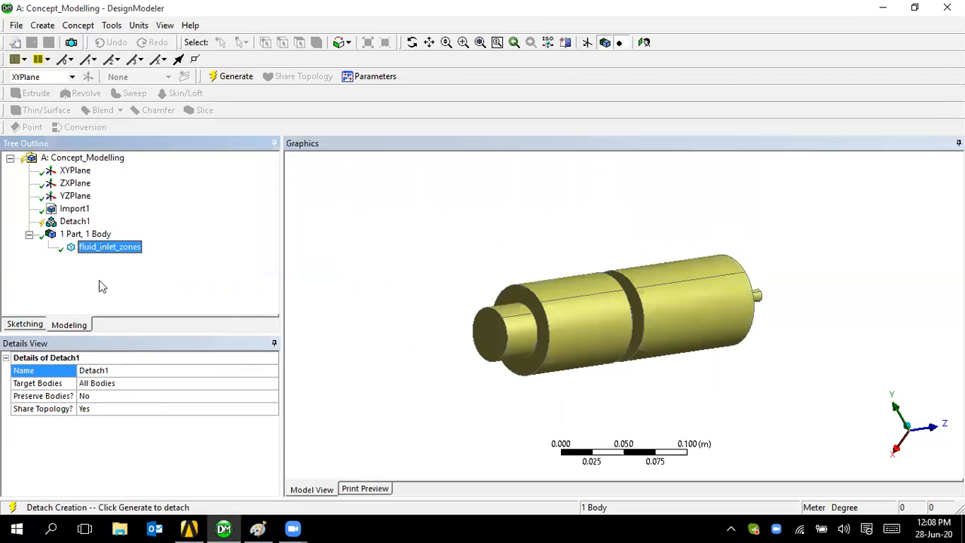
double_click(109, 383)
double_click(109, 383)
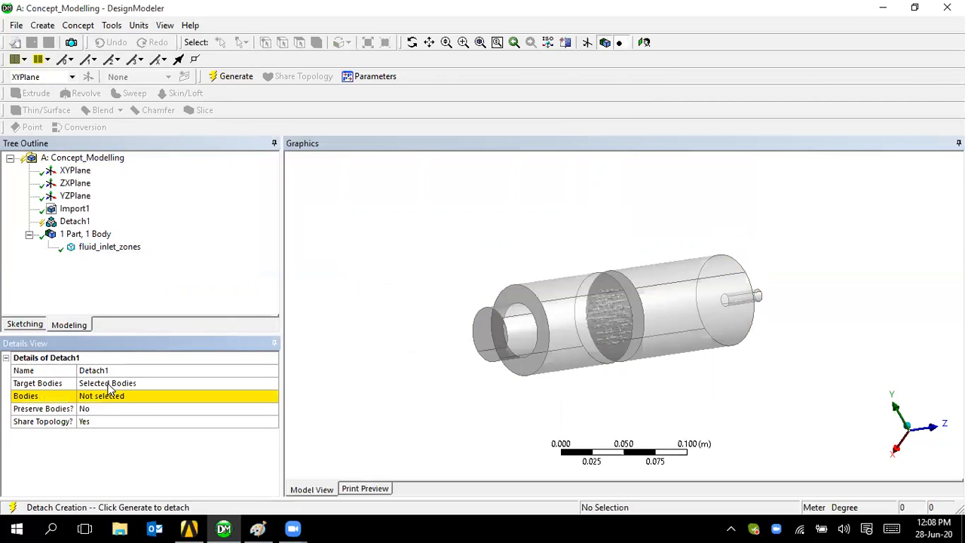
click(117, 397)
click(662, 309)
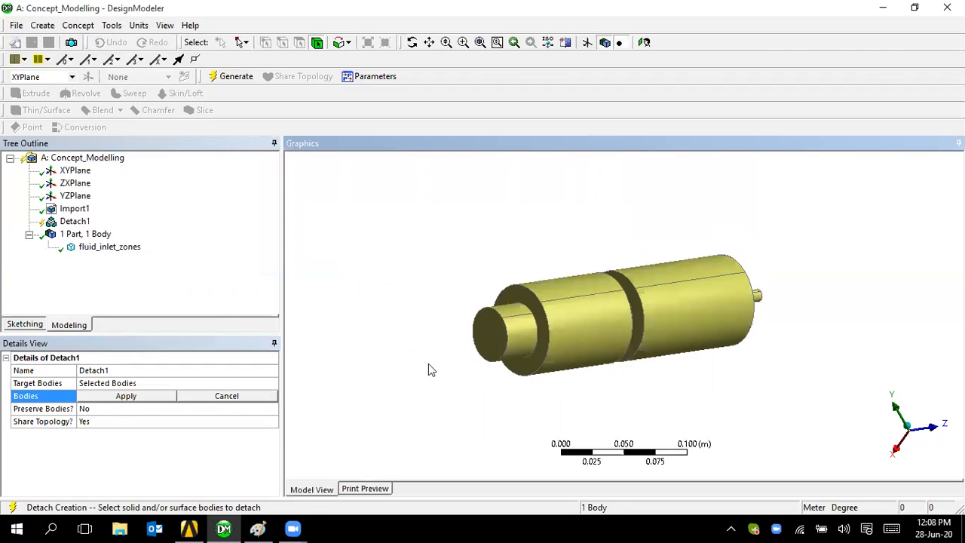
click(102, 399)
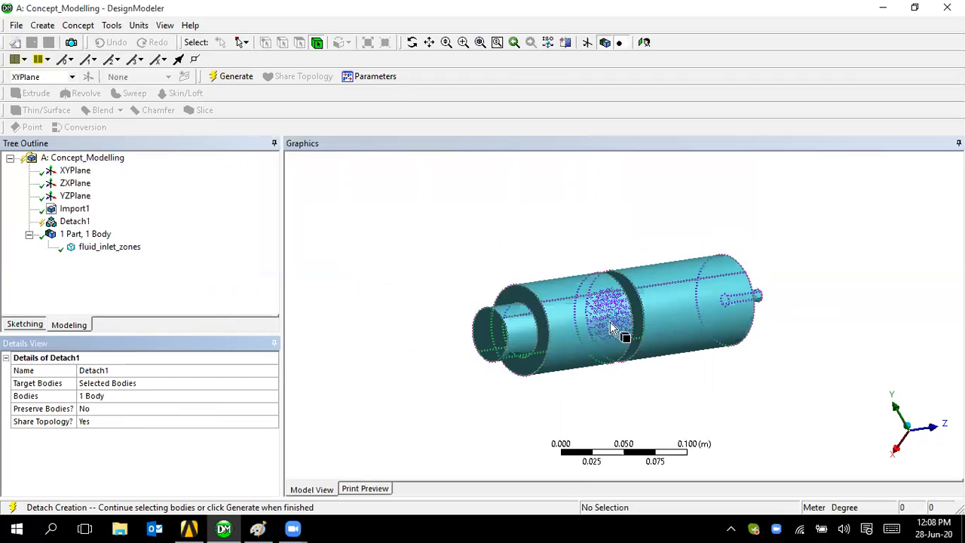
Set the Detach feature's Preserve Bodies option to Yes and generate it.
double_click(108, 411)
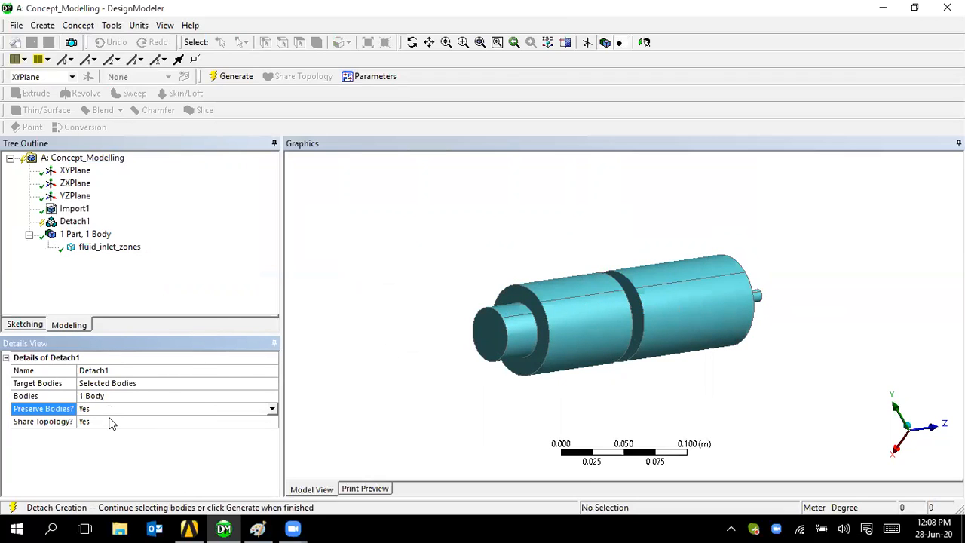
click(233, 79)
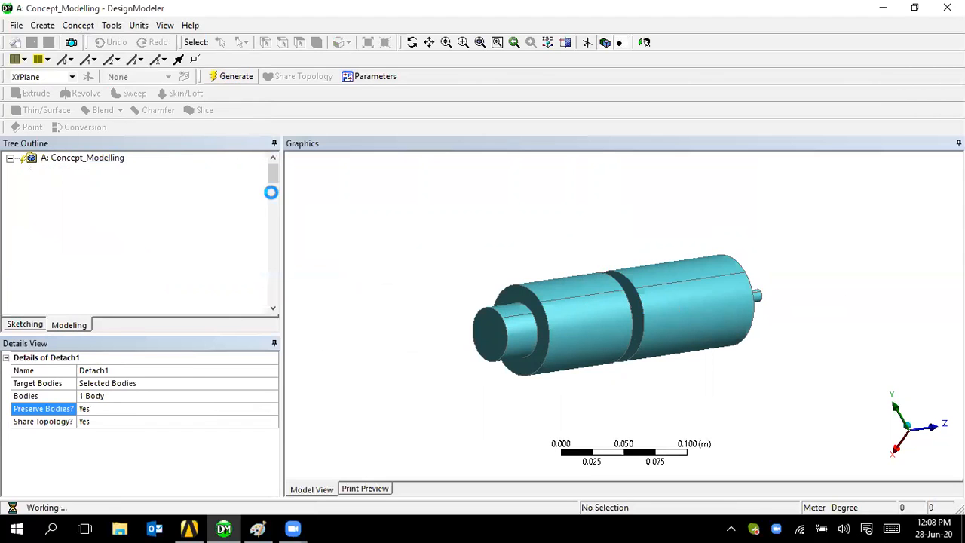
middle_drag(503, 302, 477, 293)
scroll(176, 248, down, 3)
scroll(83, 208, up, 3)
Hide the original solid body and inspect the detached surface bodies, including a view along the Z axis.
click(101, 249)
right_click(106, 249)
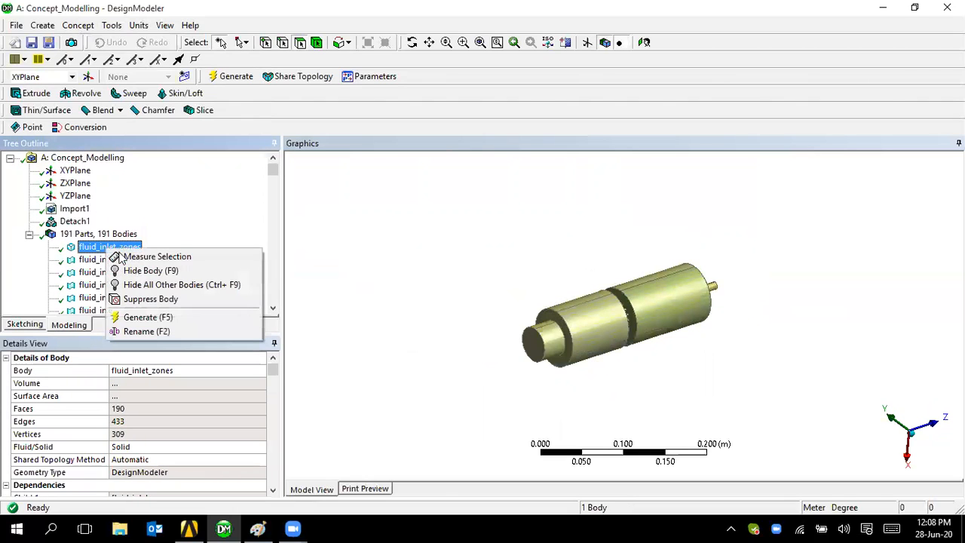
click(143, 271)
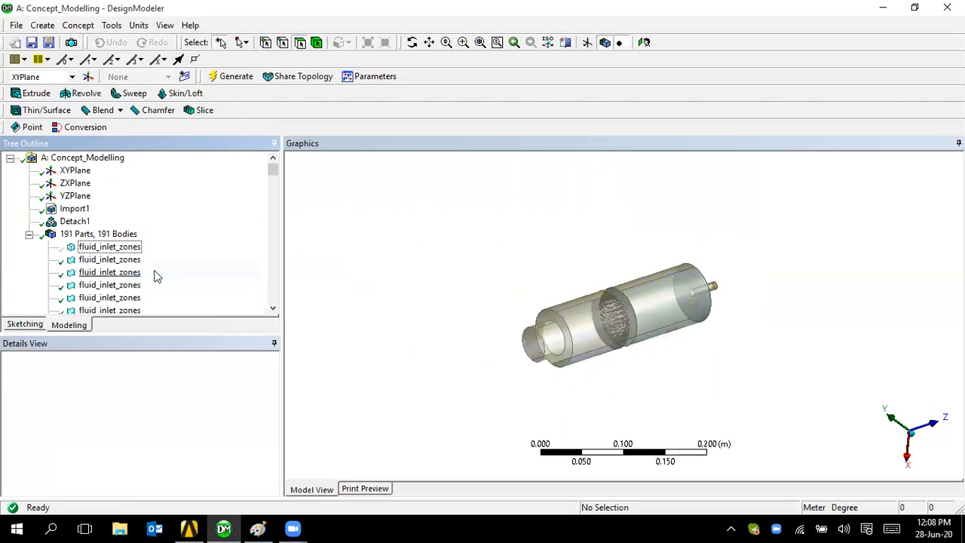
mouse_move(390, 309)
middle_down()
mouse_move(426, 272)
mouse_move(377, 301)
middle_up()
scroll(375, 300, up, 3)
middle_drag(431, 323, 551, 315)
click(896, 447)
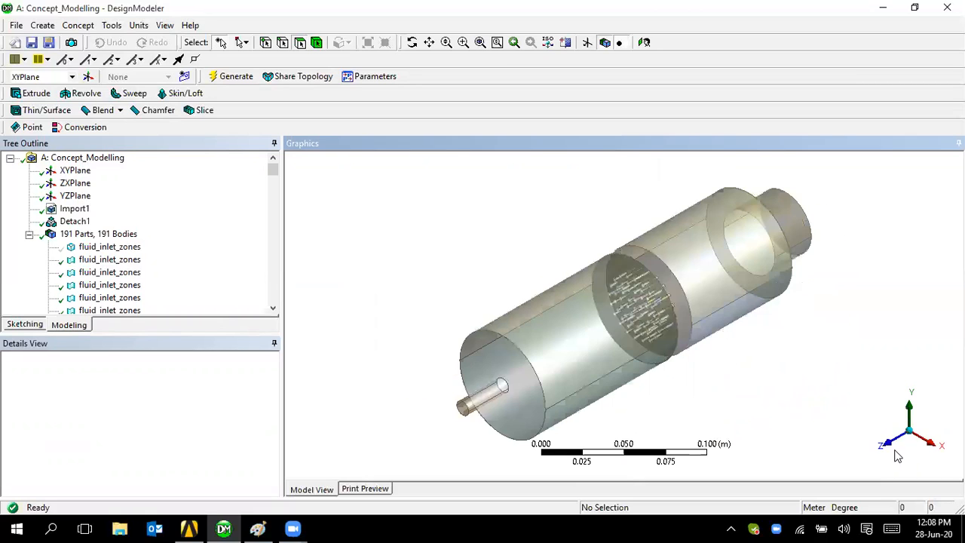
click(901, 458)
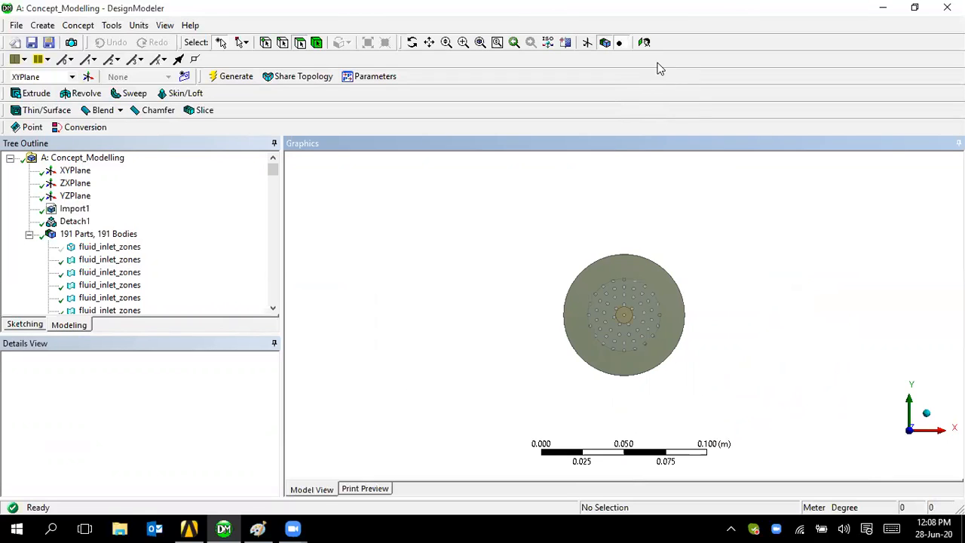
Cut the detached surface bodies lengthwise with a new vertical section plane through the middle to inspect their interior.
click(121, 234)
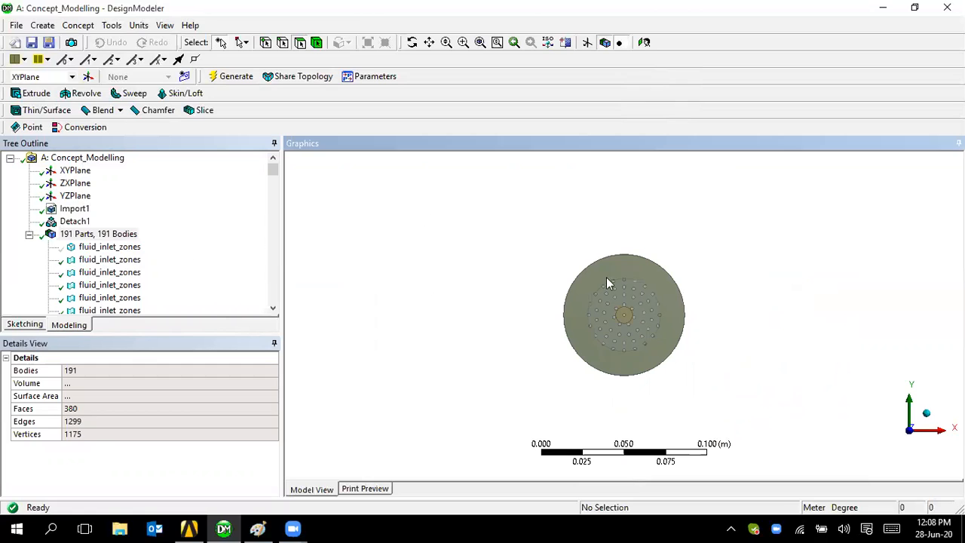
click(566, 42)
drag(626, 210, 626, 328)
drag(628, 396, 629, 398)
middle_drag(629, 398, 521, 287)
scroll(555, 311, up, 2)
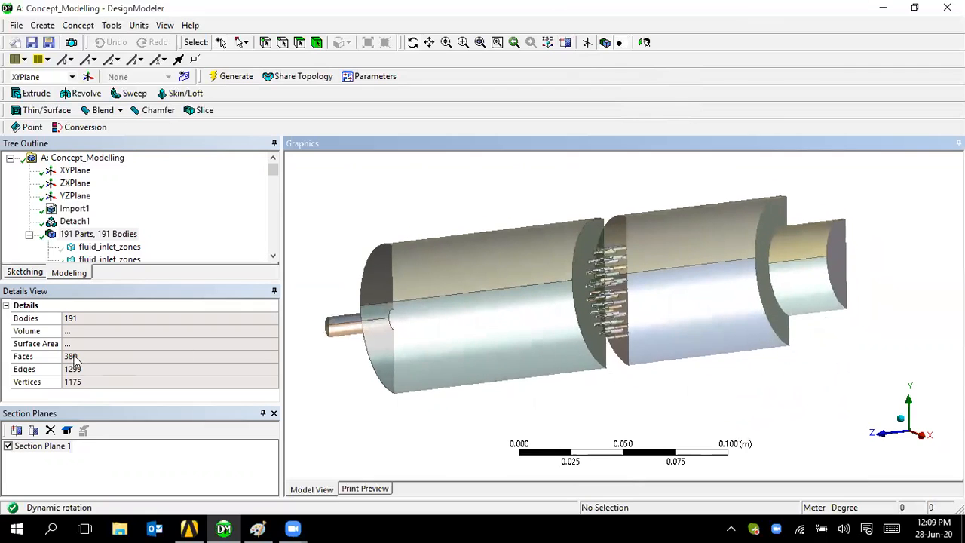
Turn on section capping, examine the hollow interior of the surface bodies, and put Section Plane 1 in edit mode.
click(65, 433)
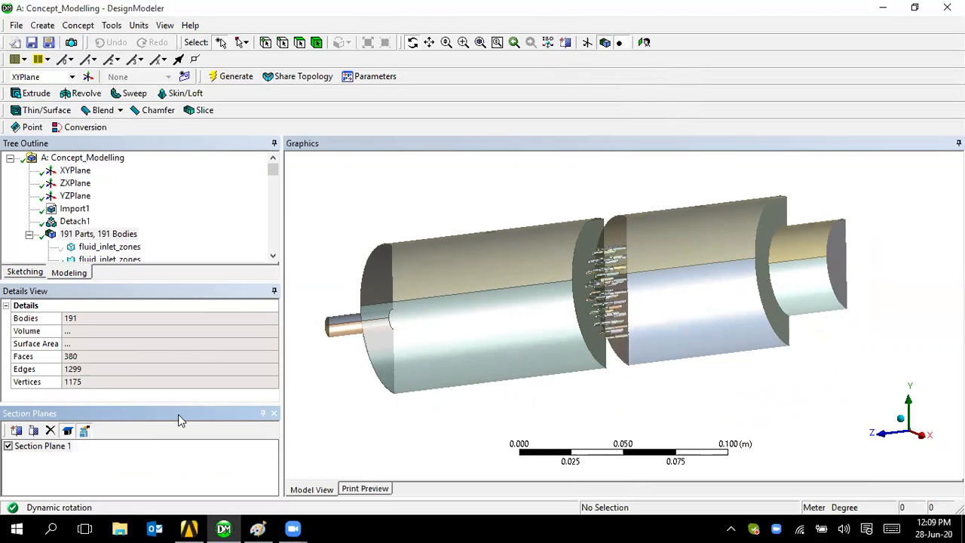
drag(383, 309, 417, 318)
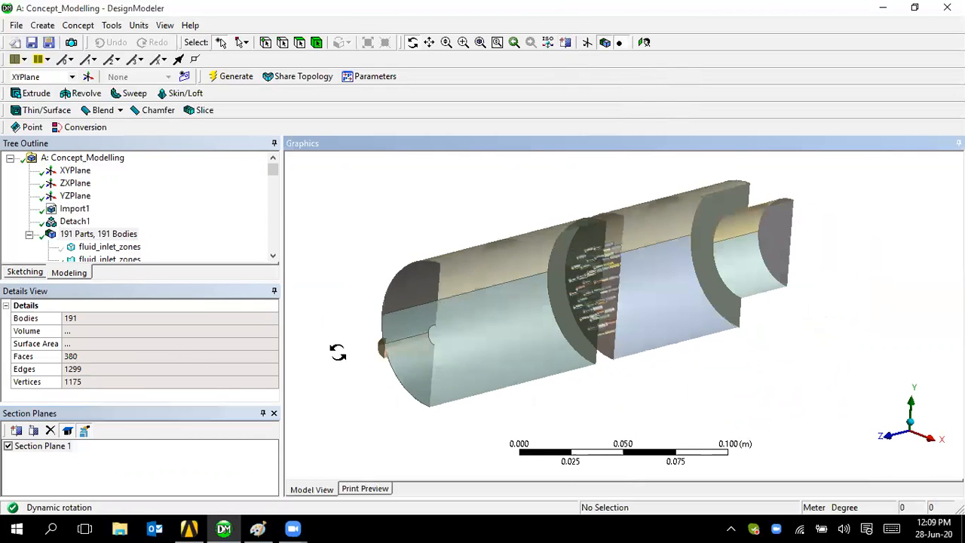
click(34, 431)
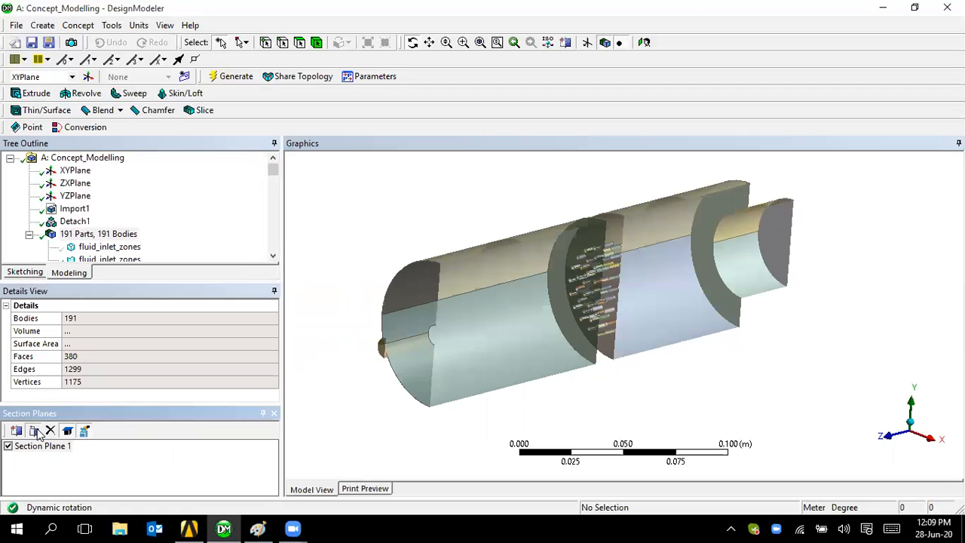
drag(596, 285, 584, 310)
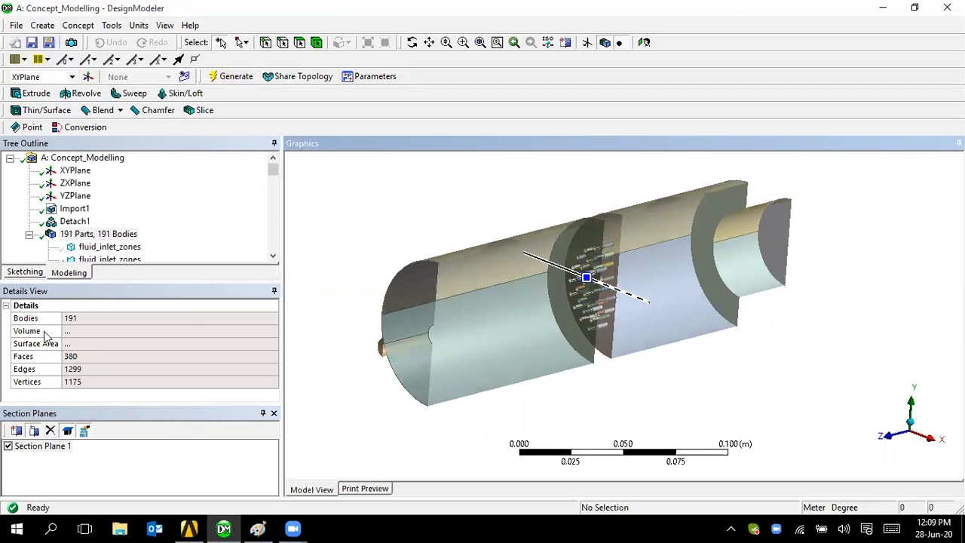
Suppress the Detach1 feature and show the hidden fluid_inlet_zones solid body again.
click(74, 221)
right_click(75, 221)
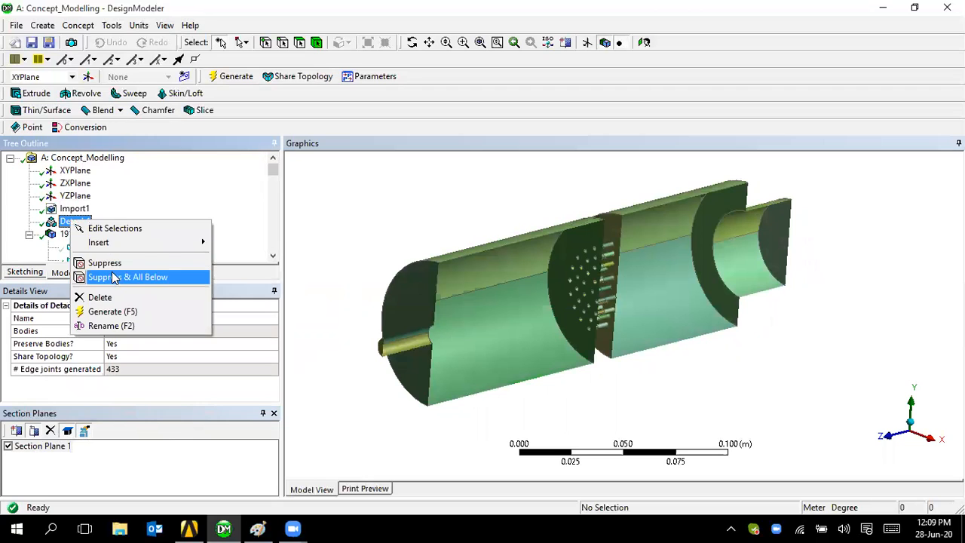
click(106, 263)
click(109, 246)
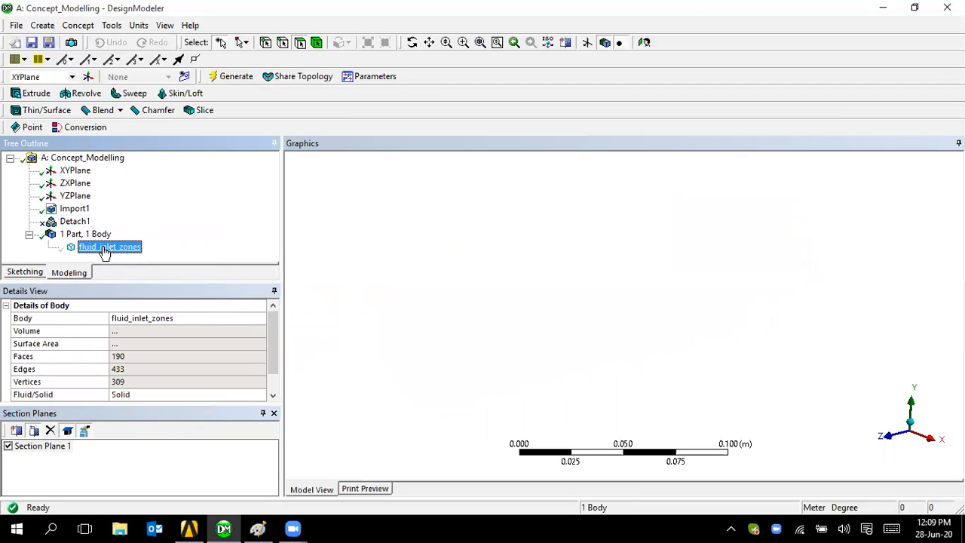
right_click(110, 249)
click(162, 270)
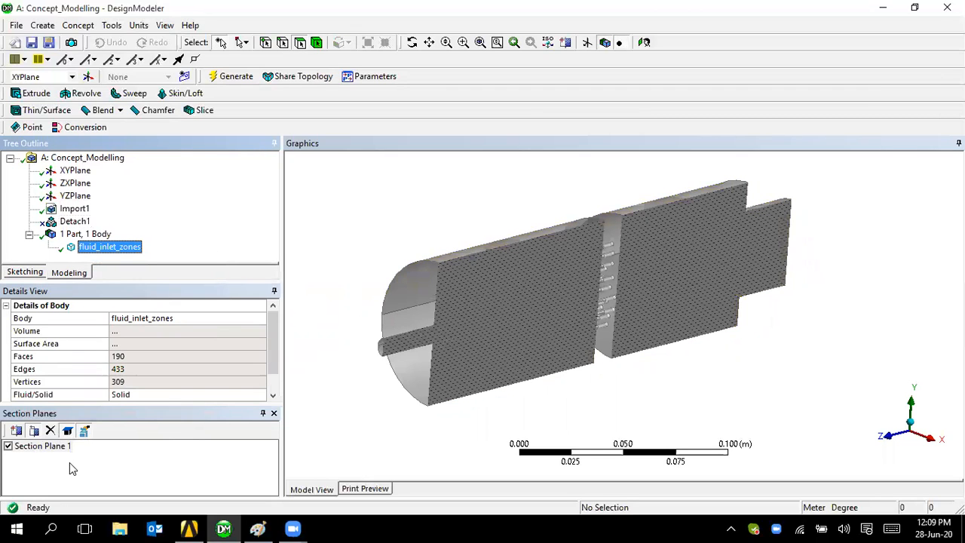
Toggle the colour display of the solid's capping faces and return Section Plane 1 to edit mode.
click(34, 433)
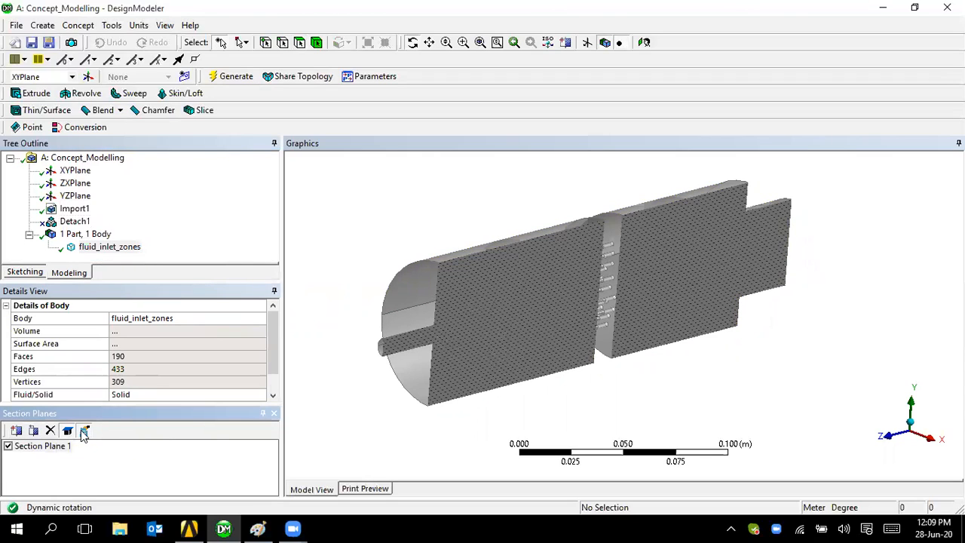
click(84, 431)
click(36, 433)
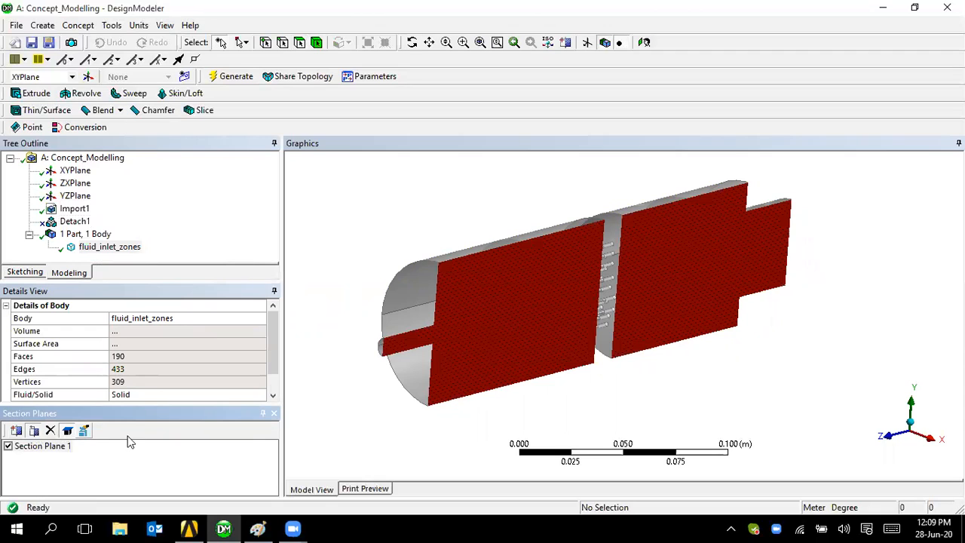
Flip Section Plane 1 to the opposite half of the solid and examine the filled cut face.
click(606, 296)
drag(617, 332, 564, 312)
middle_drag(562, 345, 897, 339)
mouse_move(602, 314)
middle_down()
mouse_move(590, 334)
mouse_move(583, 281)
mouse_move(606, 263)
mouse_move(540, 369)
mouse_move(603, 291)
middle_up()
click(576, 303)
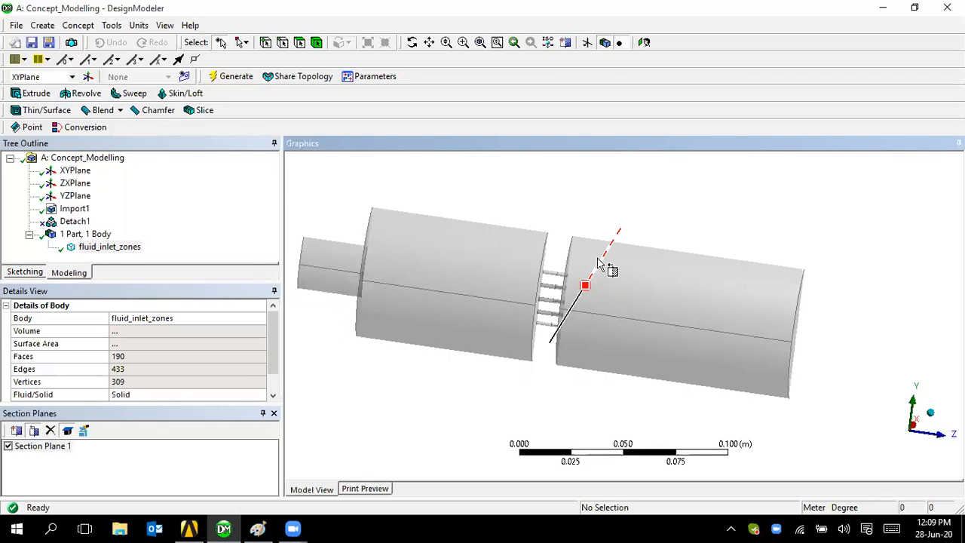
click(598, 262)
middle_drag(584, 358, 762, 183)
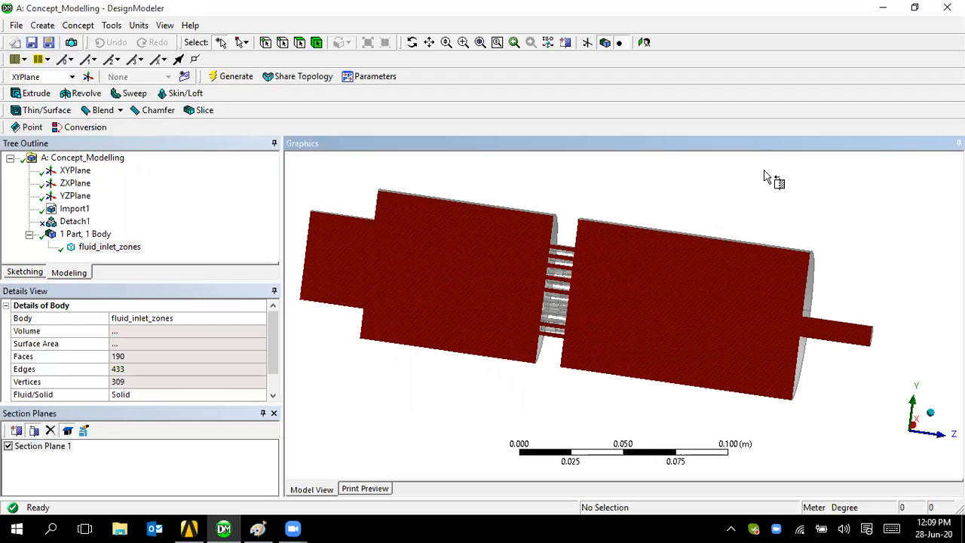
middle_drag(797, 221, 687, 238)
scroll(688, 240, up, 1)
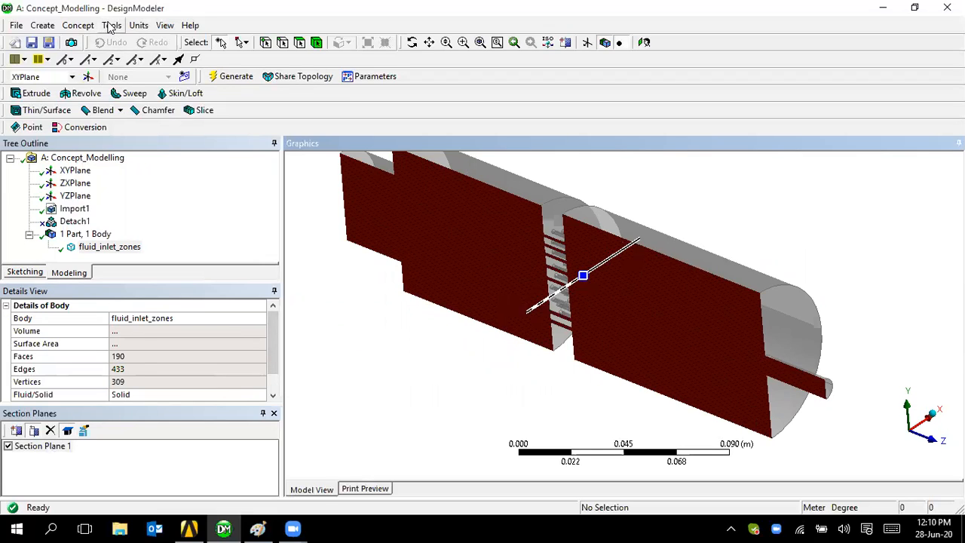
Delete Section Plane 1 and unsuppress the Detach1 feature.
click(43, 446)
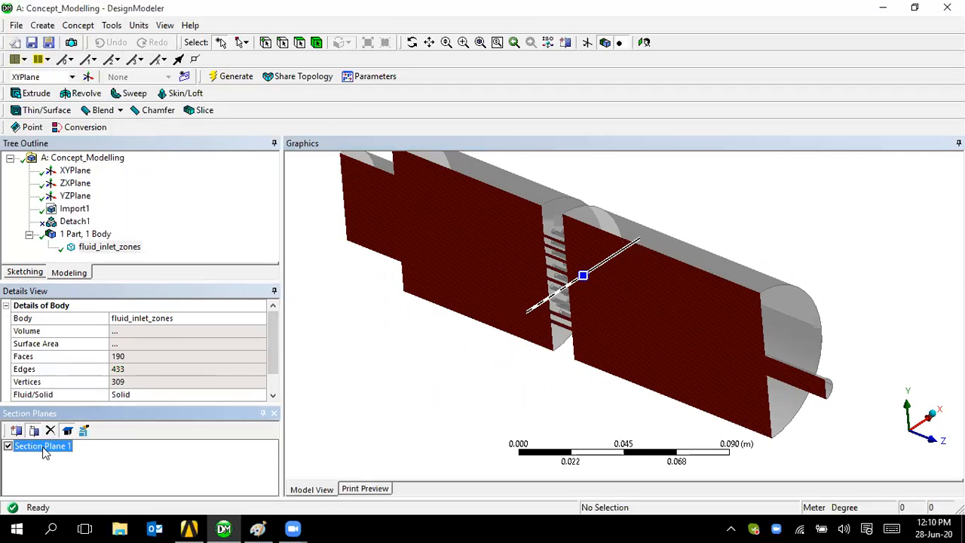
click(50, 430)
click(73, 221)
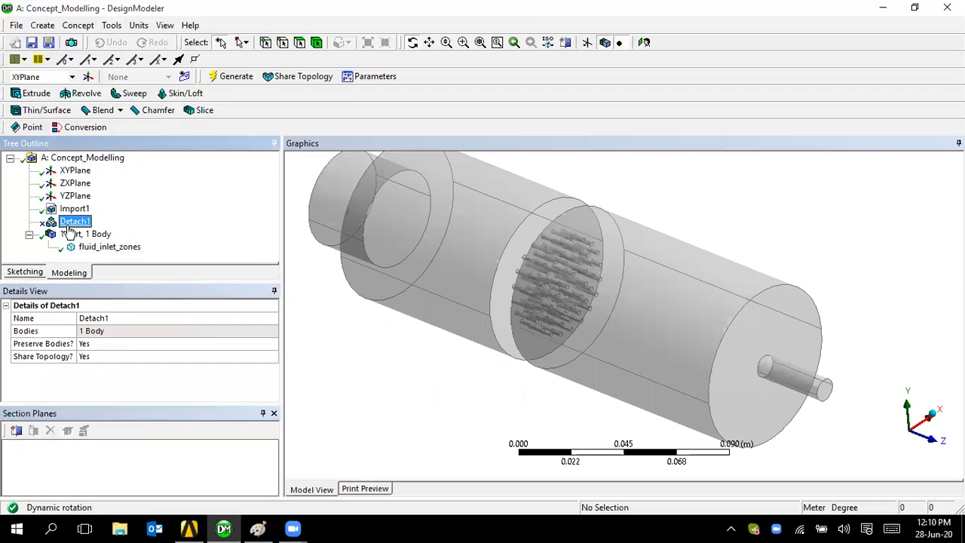
right_click(72, 223)
click(119, 271)
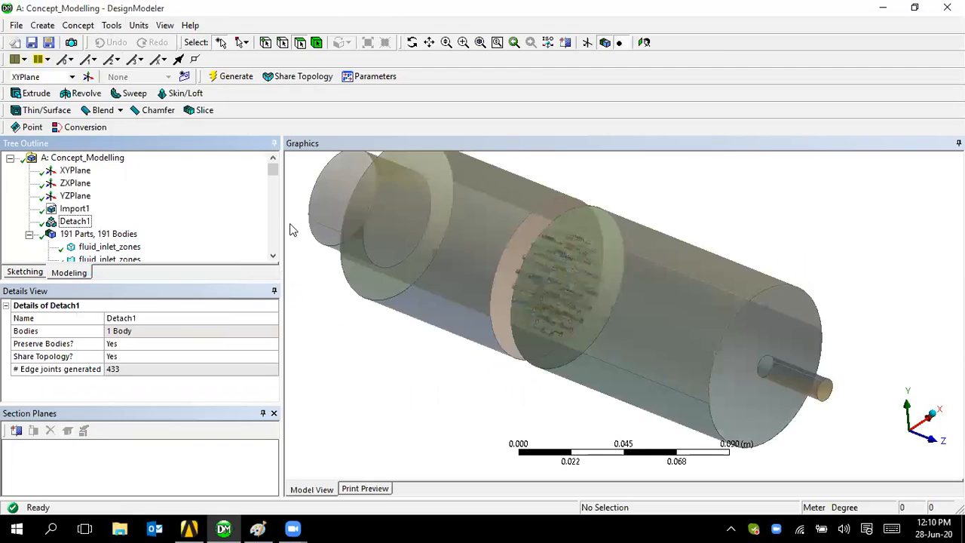
middle_drag(495, 332, 566, 339)
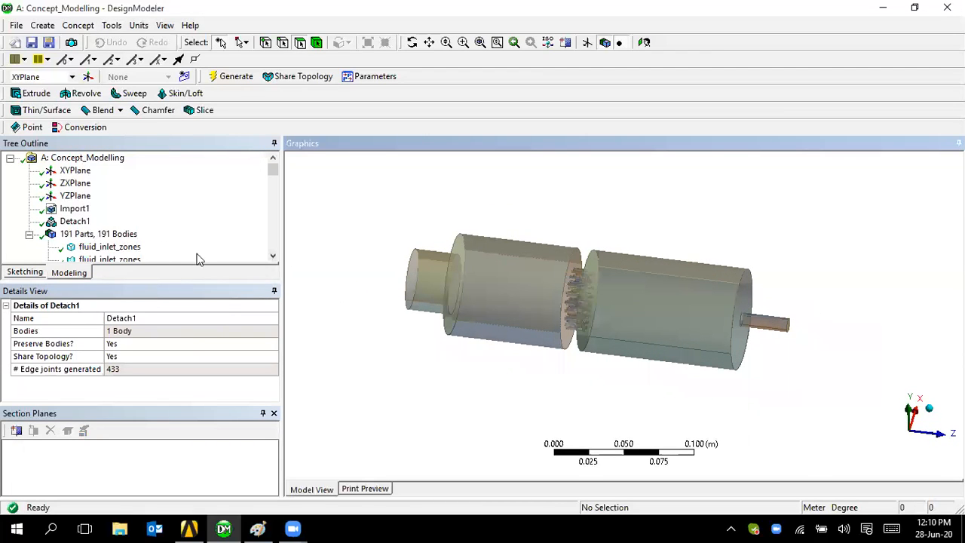
click(89, 26)
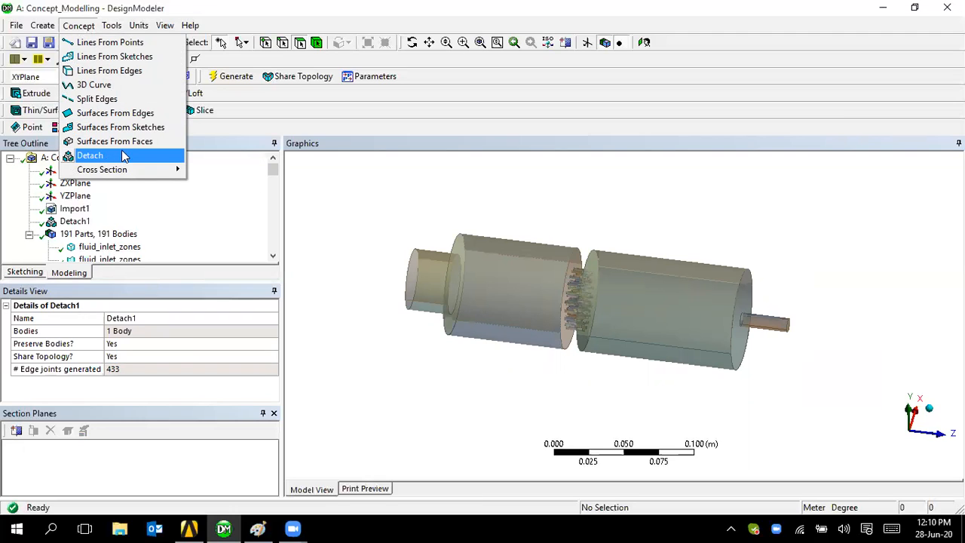
click(341, 237)
scroll(347, 266, down, 3)
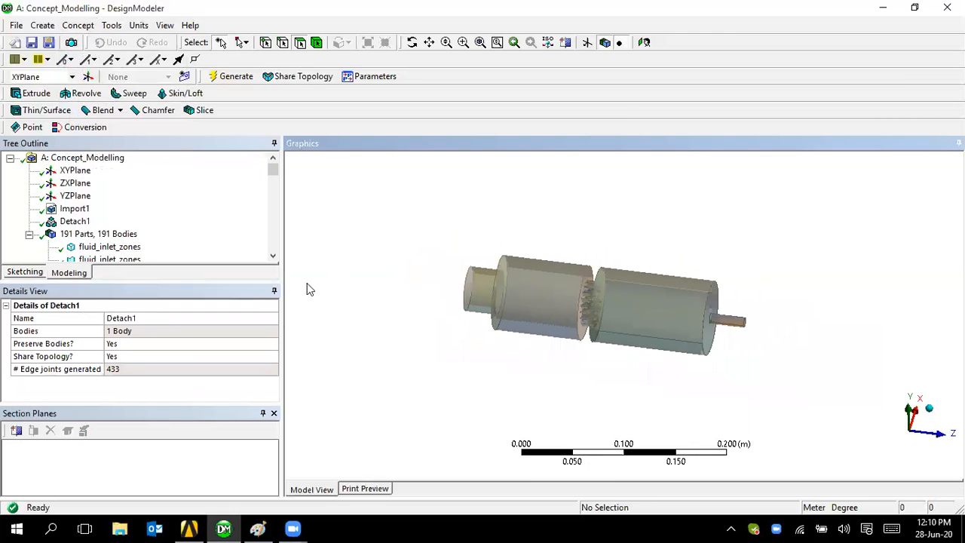
Delete the Detach1 feature from the model.
click(74, 221)
right_click(74, 221)
click(106, 298)
click(427, 317)
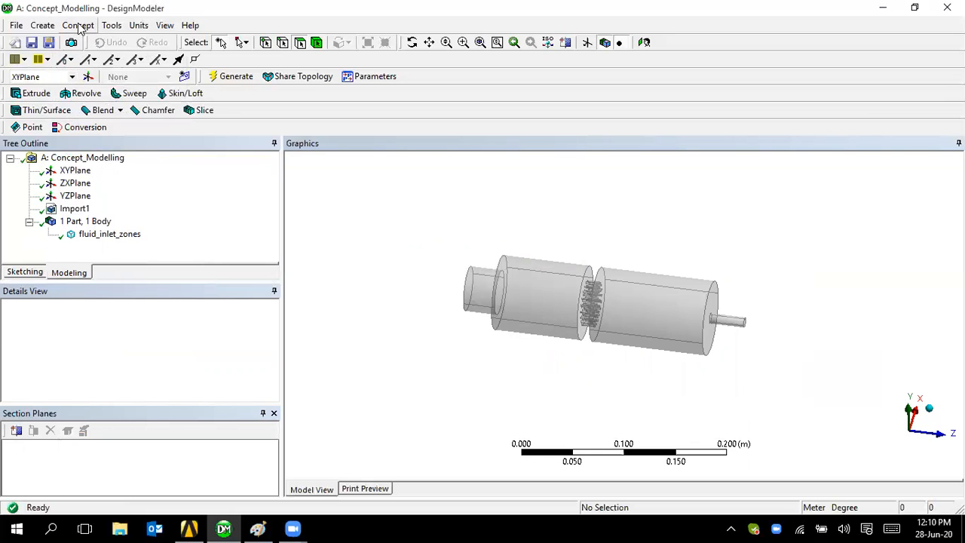
Start the model over to clear all imported geometry.
click(16, 25)
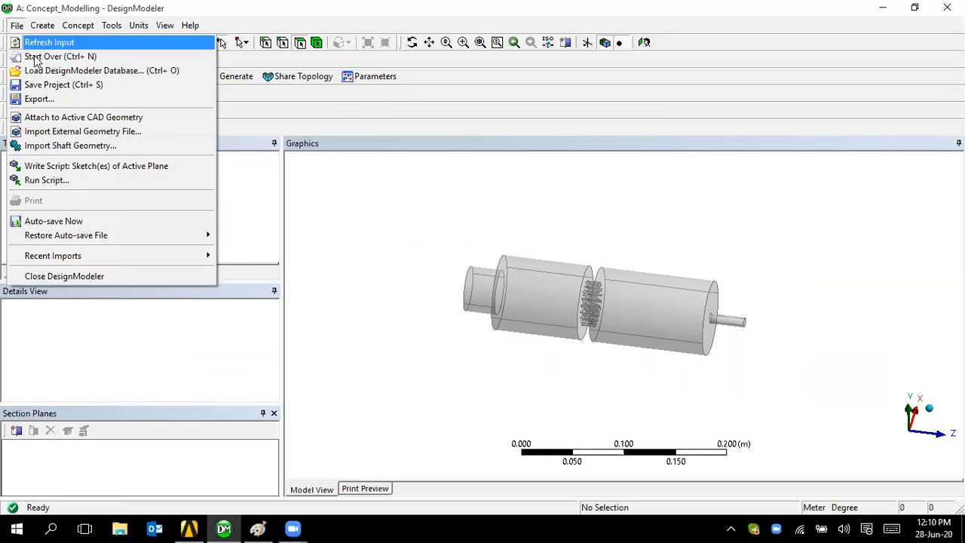
click(35, 57)
click(433, 321)
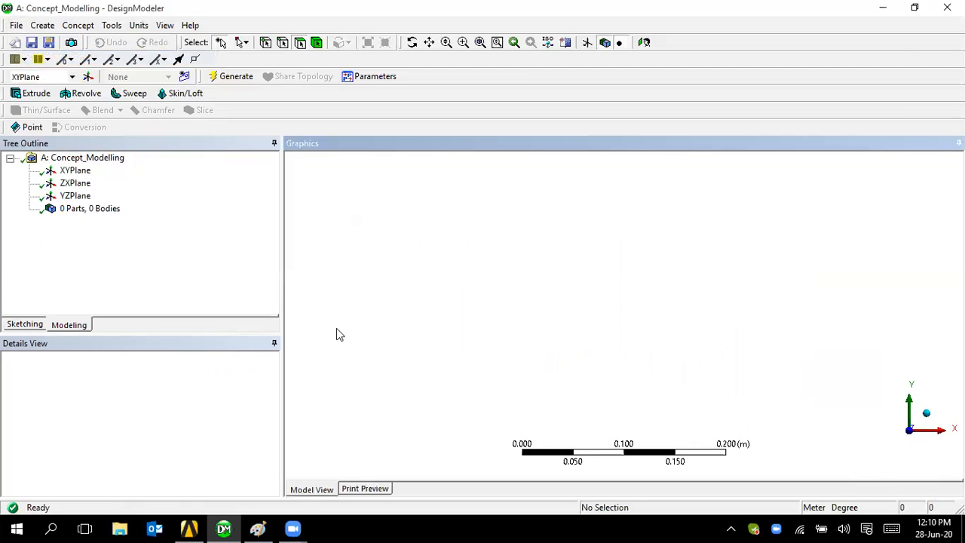
Add a User Defined cross section to the empty model.
click(78, 25)
mouse_move(133, 170)
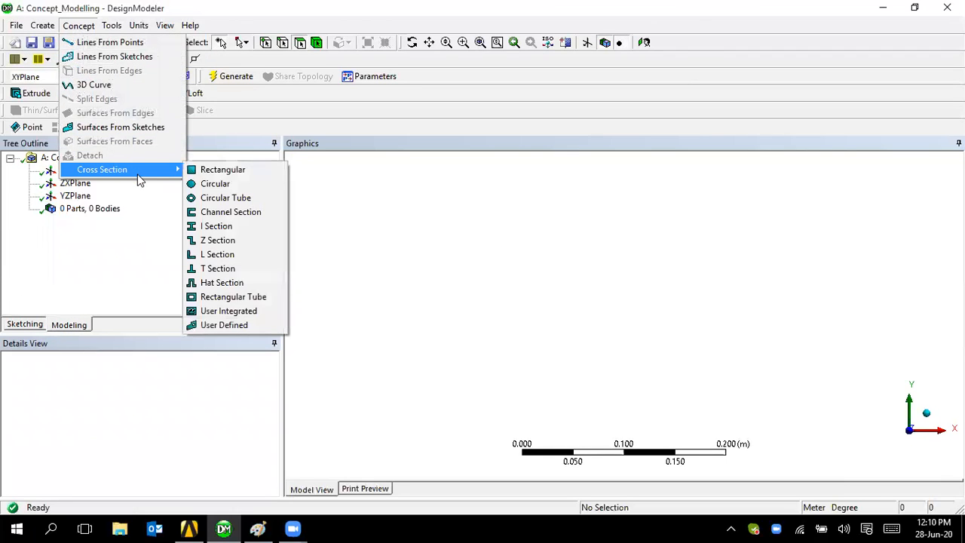
click(224, 325)
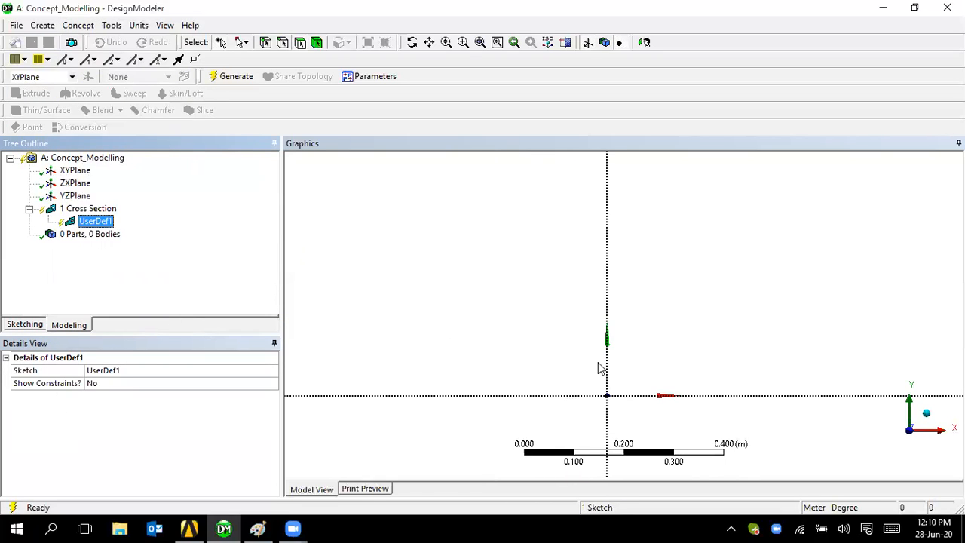
ctrl+middle_drag(598, 362, 581, 279)
Sketch a closed 16-edge zigzag polyline around the origin as the cross-section profile, about 0.8 m wide and 0.4 m tall.
click(24, 324)
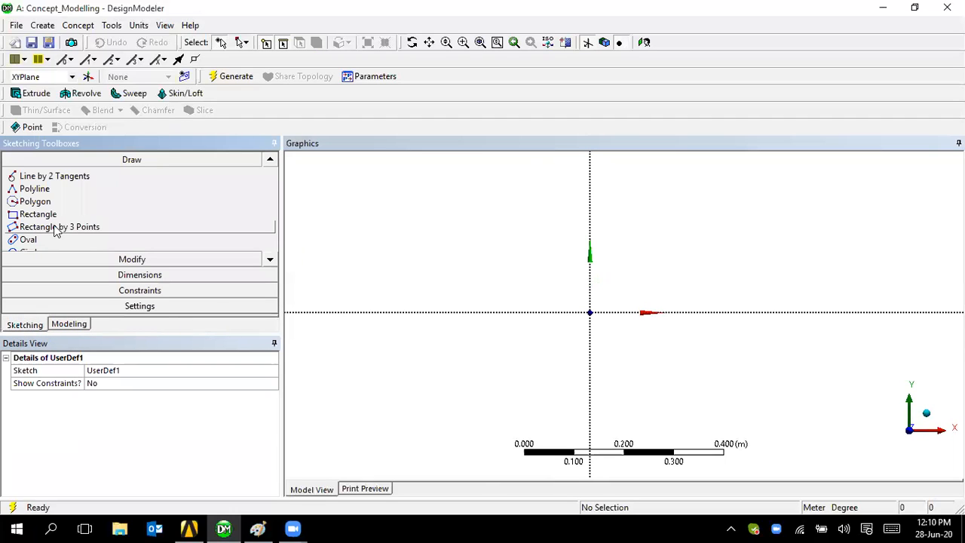
click(35, 189)
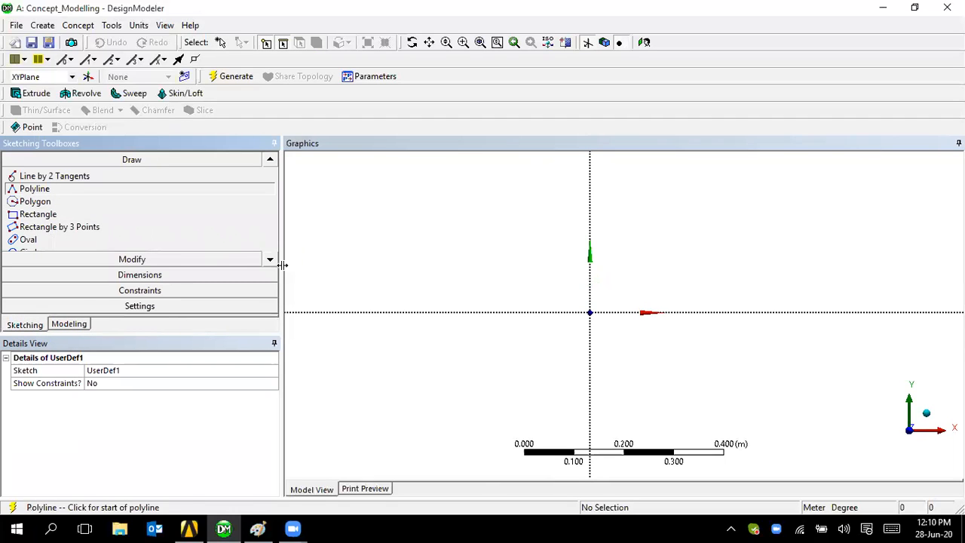
click(383, 269)
click(472, 379)
click(579, 410)
click(570, 328)
click(635, 409)
click(625, 338)
click(729, 415)
click(675, 249)
click(677, 343)
click(590, 276)
click(601, 342)
click(533, 264)
click(541, 330)
click(444, 219)
click(451, 300)
right_click(333, 220)
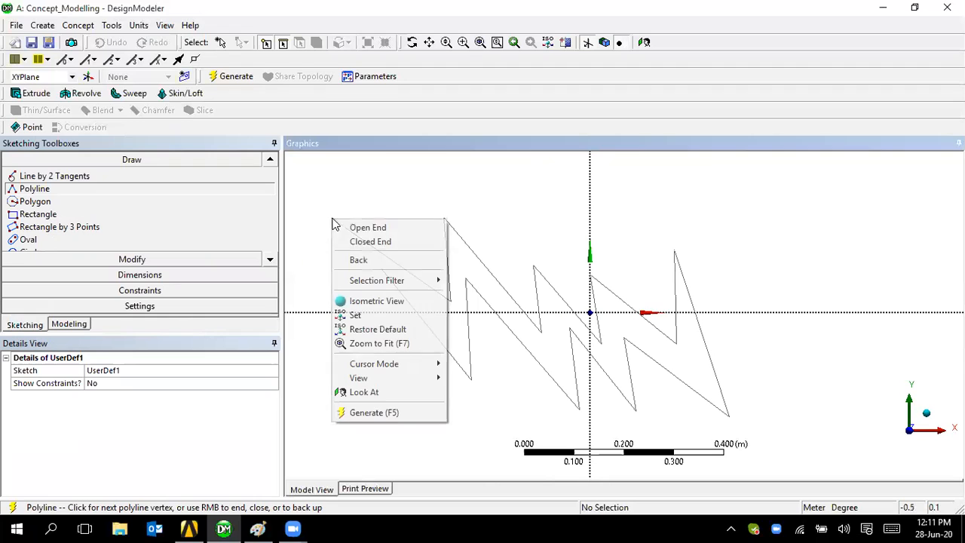
click(361, 243)
scroll(420, 243, down, 3)
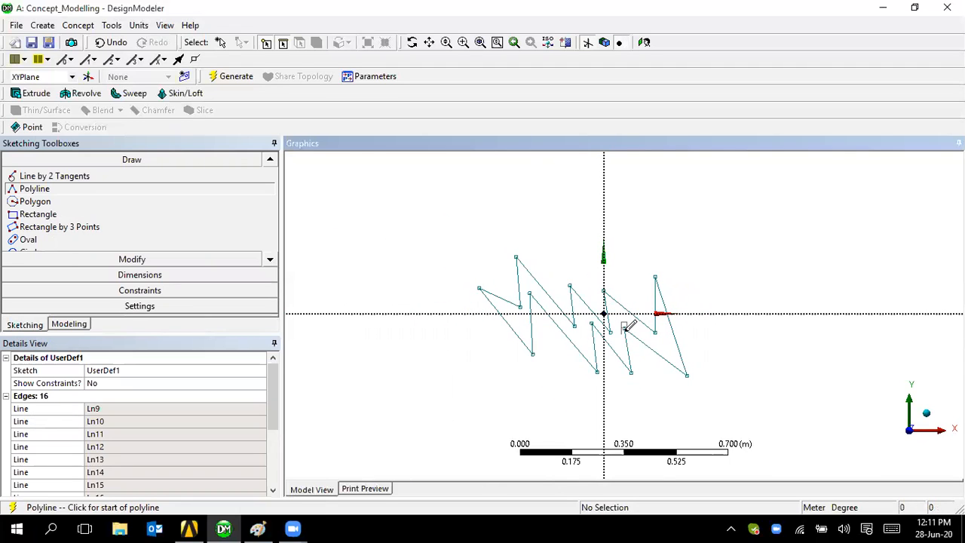
scroll(653, 358, down, 1)
scroll(652, 357, up, 1)
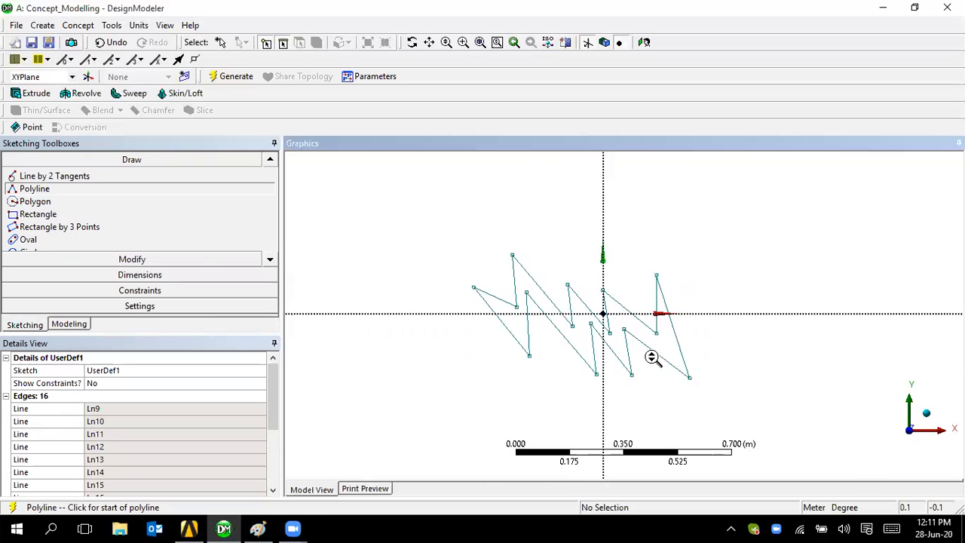
scroll(653, 357, up, 1)
Generate the UserDef1 cross section and view its complete zigzag profile.
click(69, 324)
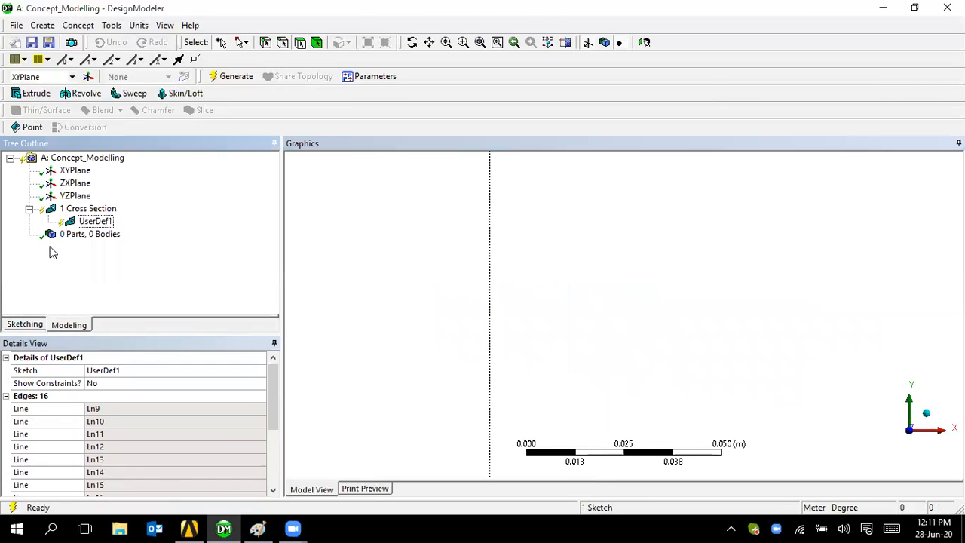
click(217, 76)
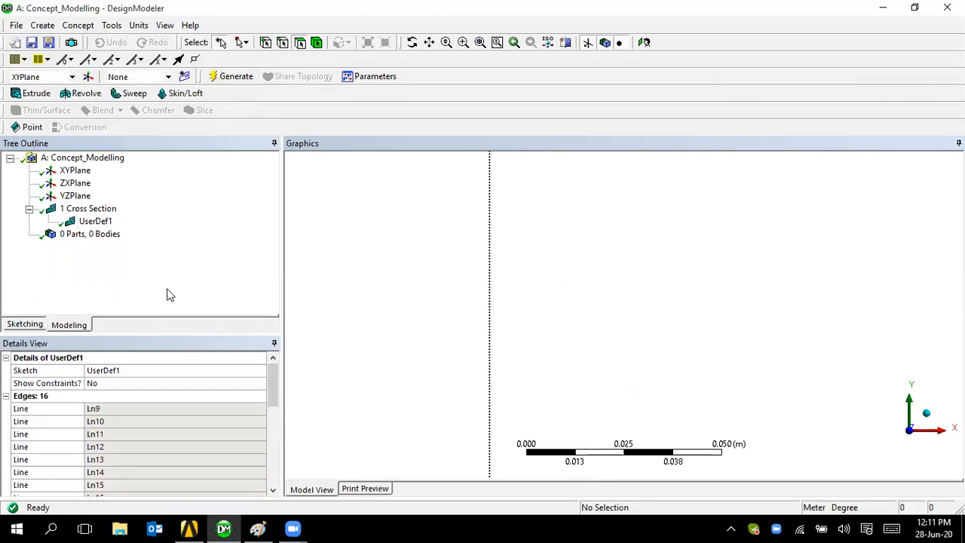
scroll(540, 362, down, 8)
mouse_move(549, 340)
ctrl+middle_down()
mouse_move(541, 232)
mouse_move(478, 252)
ctrl+middle_up()
scroll(545, 253, down, 2)
scroll(546, 253, down, 2)
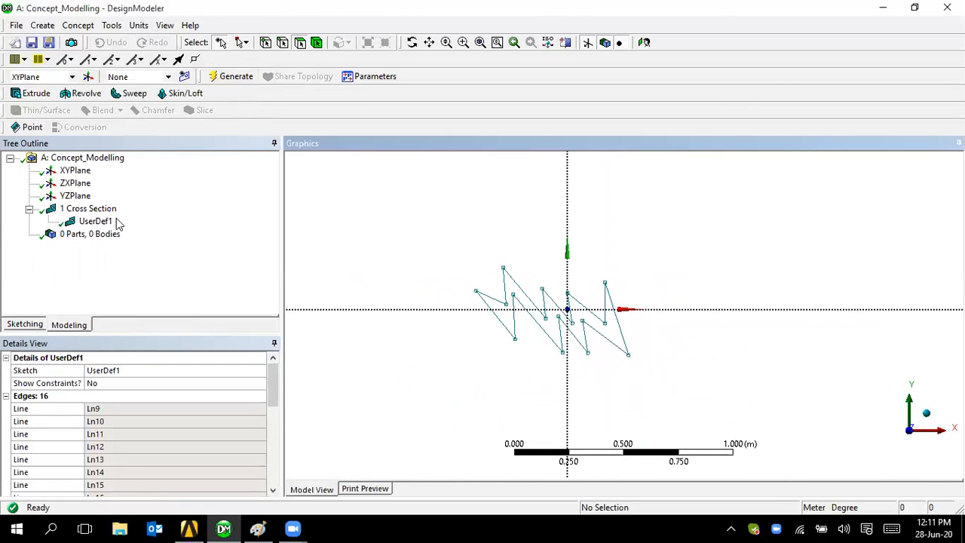
Sketch a horizontal line about 2.9 m long just above the X axis on the XYPlane.
click(75, 171)
click(909, 430)
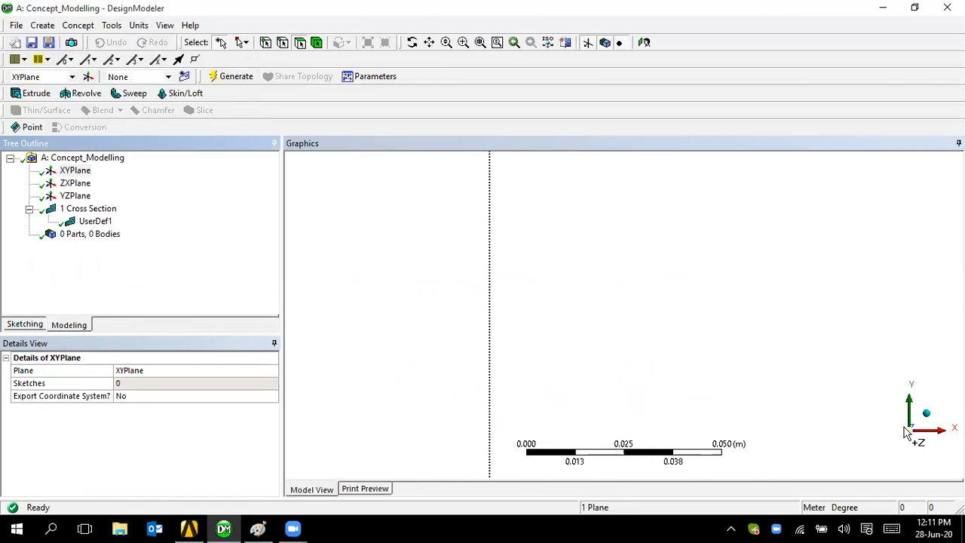
click(644, 42)
scroll(633, 280, down, 5)
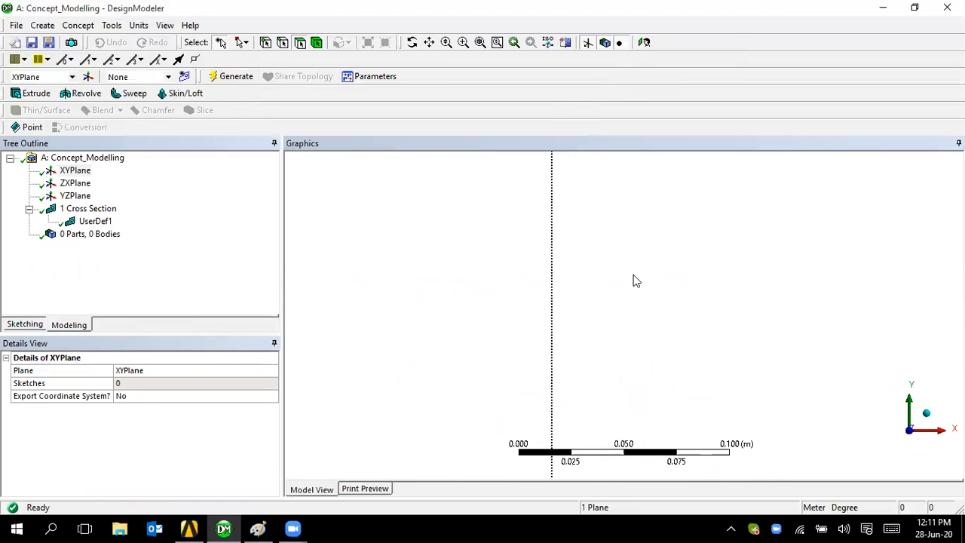
ctrl+middle_drag(634, 278, 624, 217)
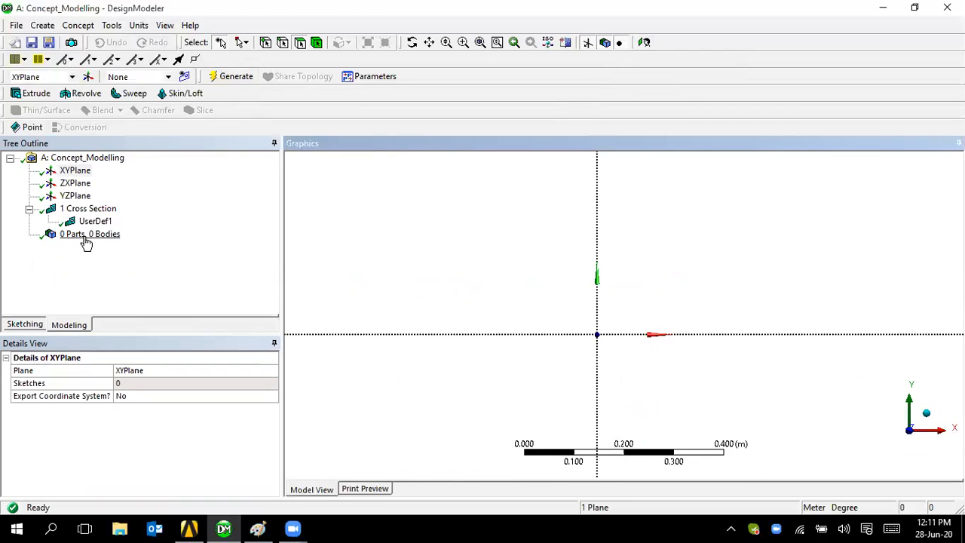
click(25, 324)
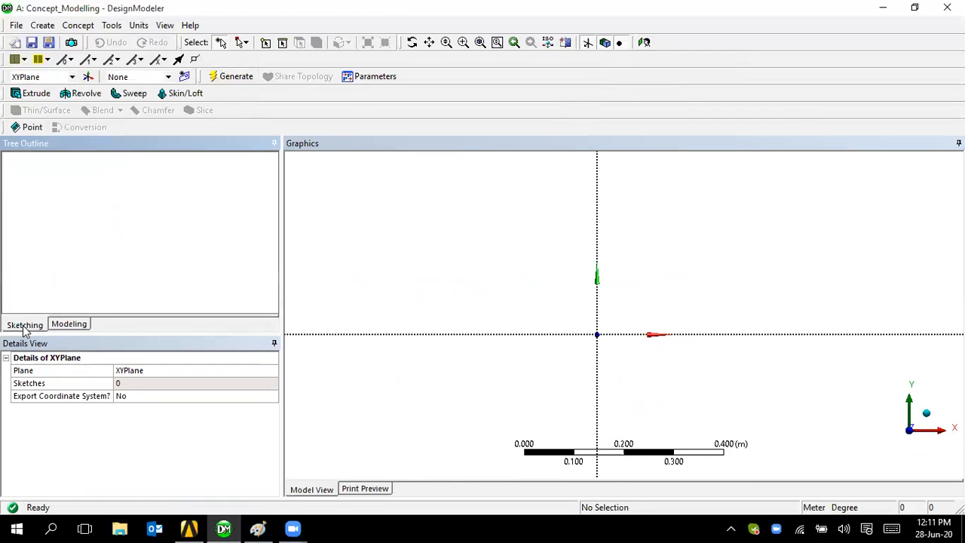
click(270, 159)
click(270, 160)
click(28, 176)
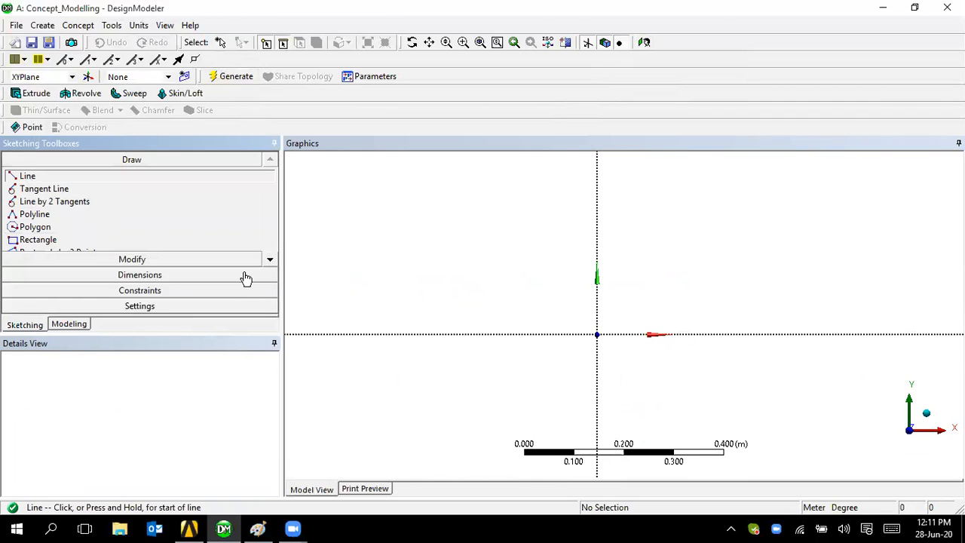
click(317, 296)
scroll(940, 287, down, 3)
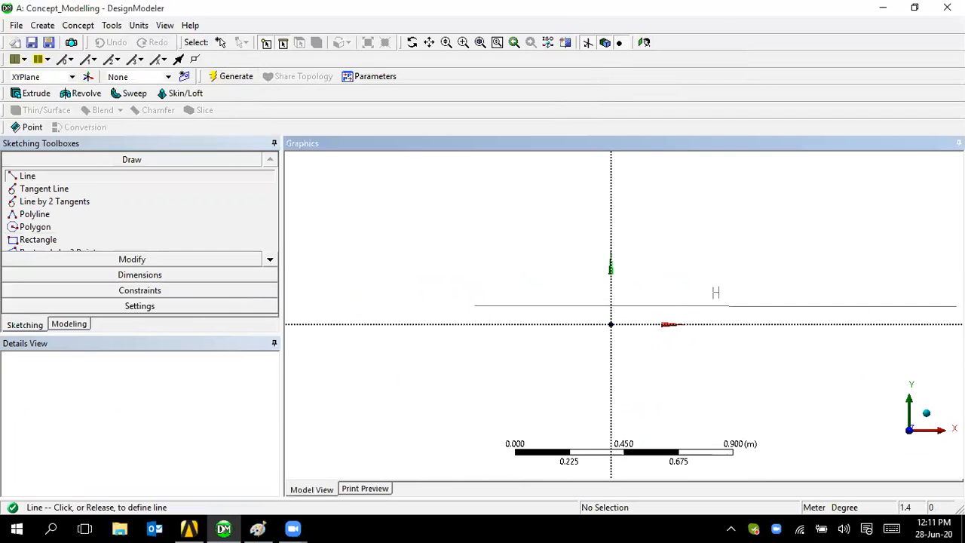
scroll(951, 303, down, 2)
click(957, 309)
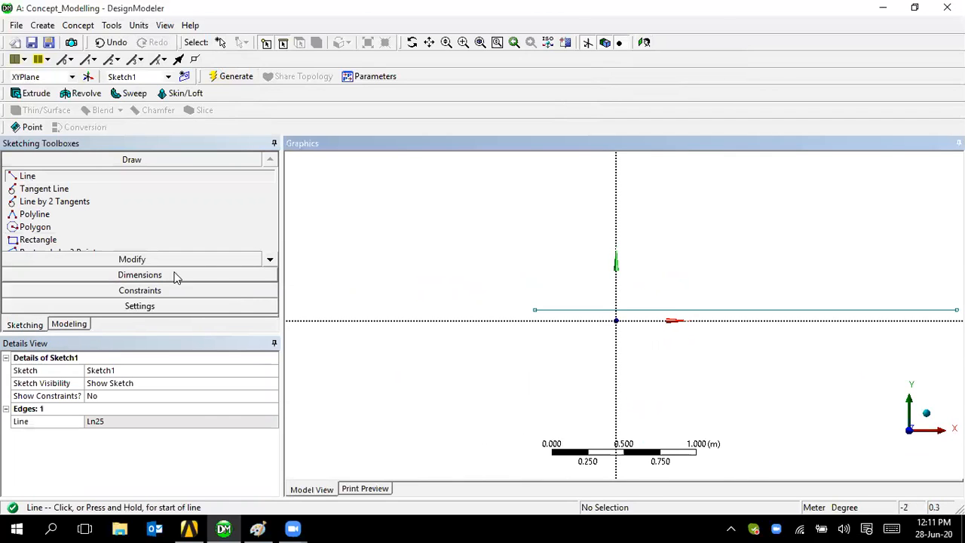
Create a line body from Sketch1 with Lines From Sketches, using Add Material, and generate it.
click(74, 323)
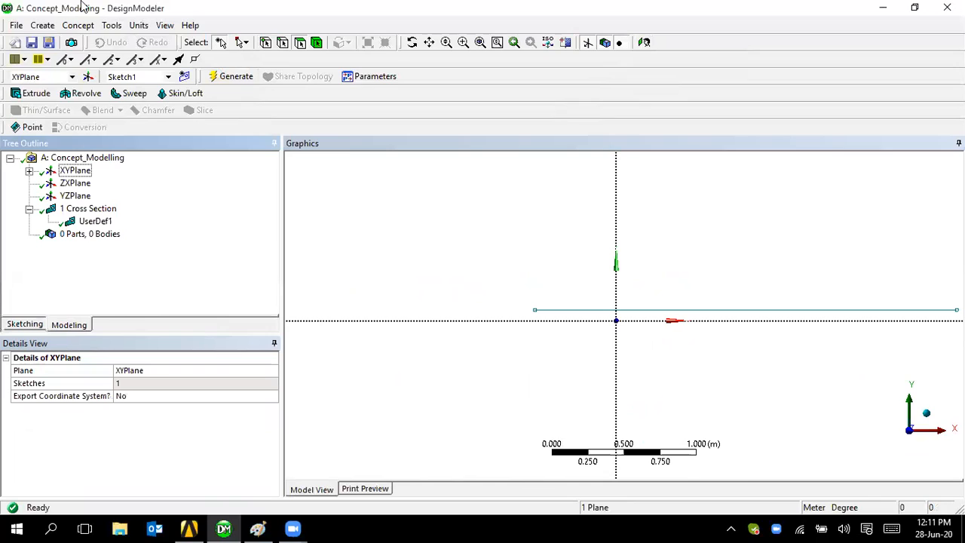
click(78, 26)
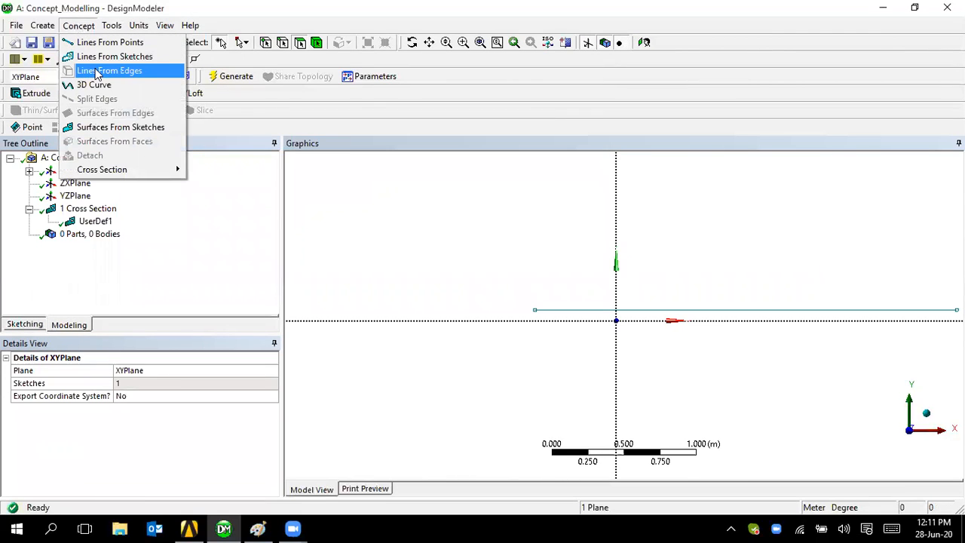
click(113, 56)
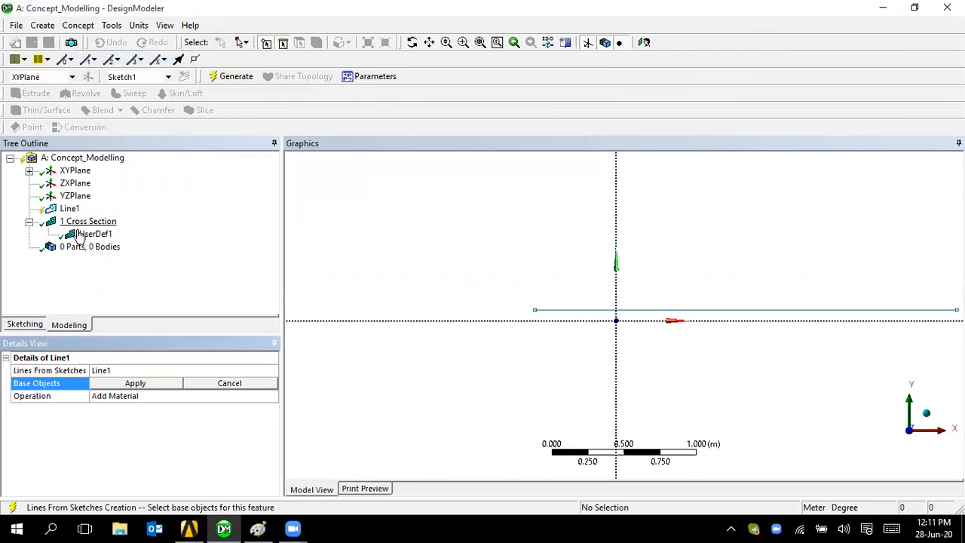
click(28, 170)
click(89, 183)
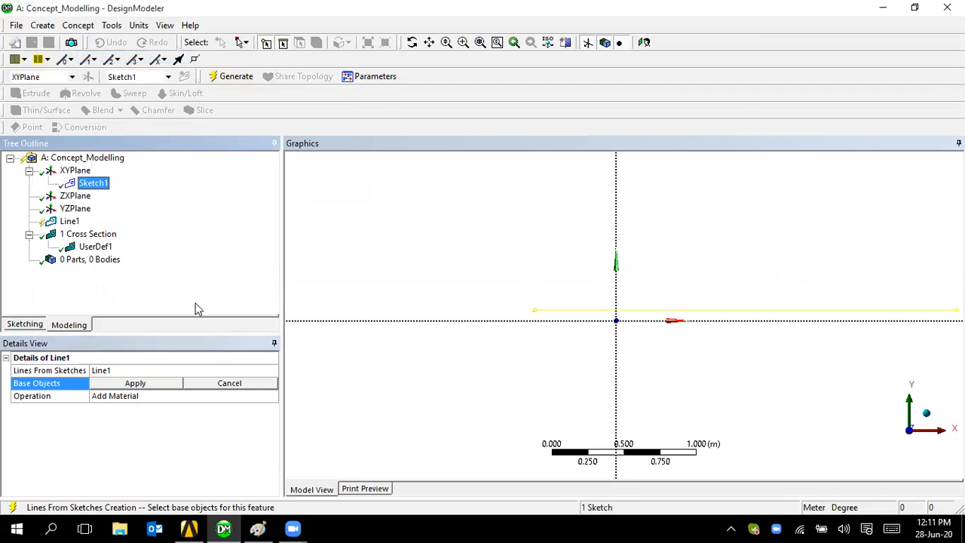
click(136, 384)
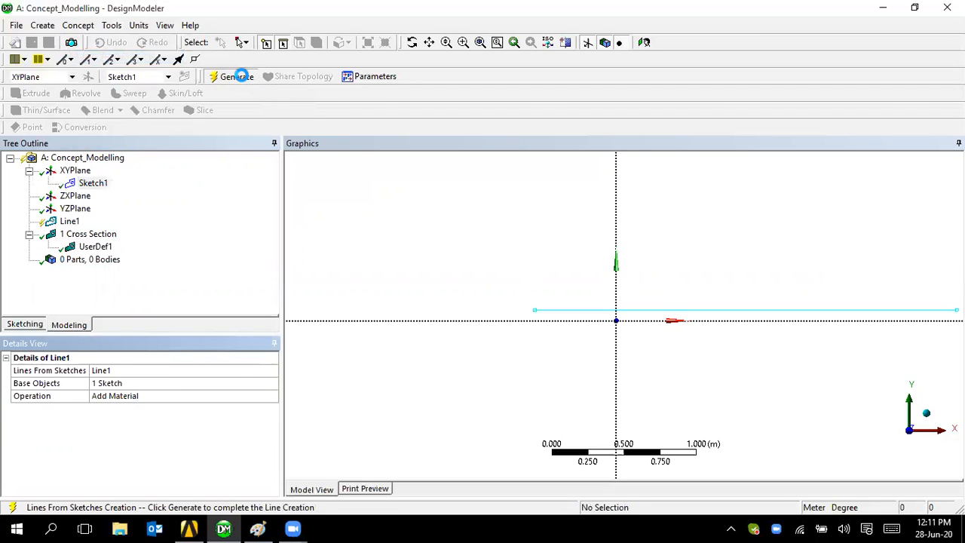
click(238, 76)
Assign the UserDef1 cross section to the line body.
click(29, 259)
click(97, 272)
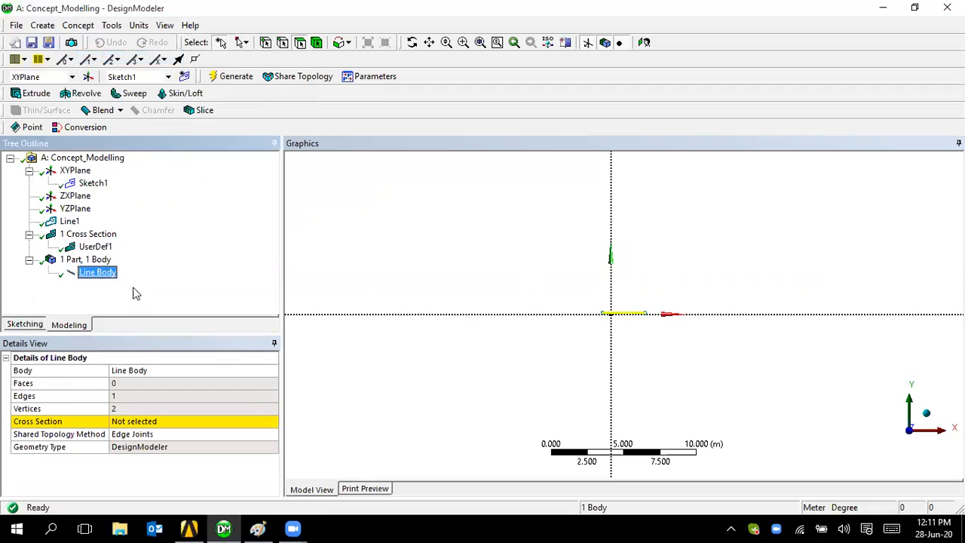
click(272, 422)
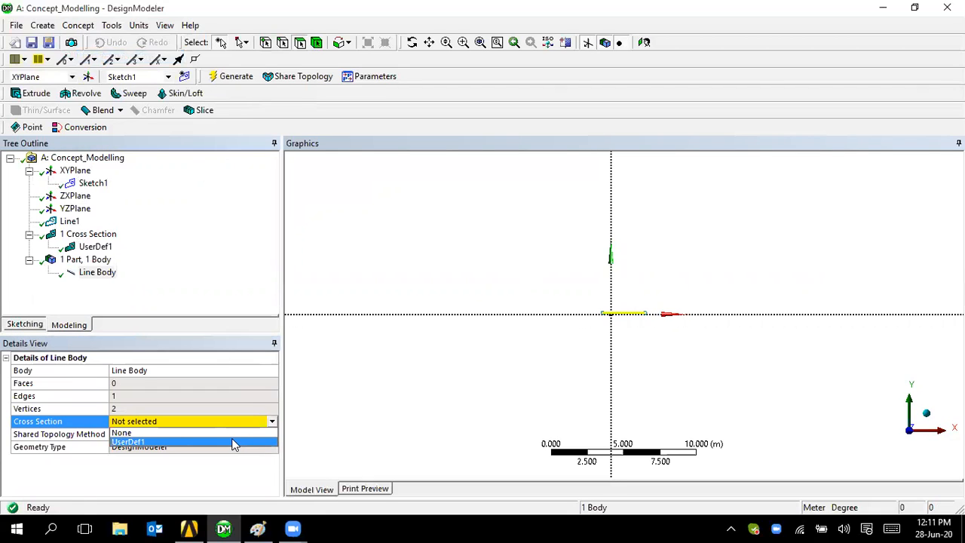
click(234, 443)
Turn on Cross Section Solids and view the zigzag beam in 3D.
click(165, 25)
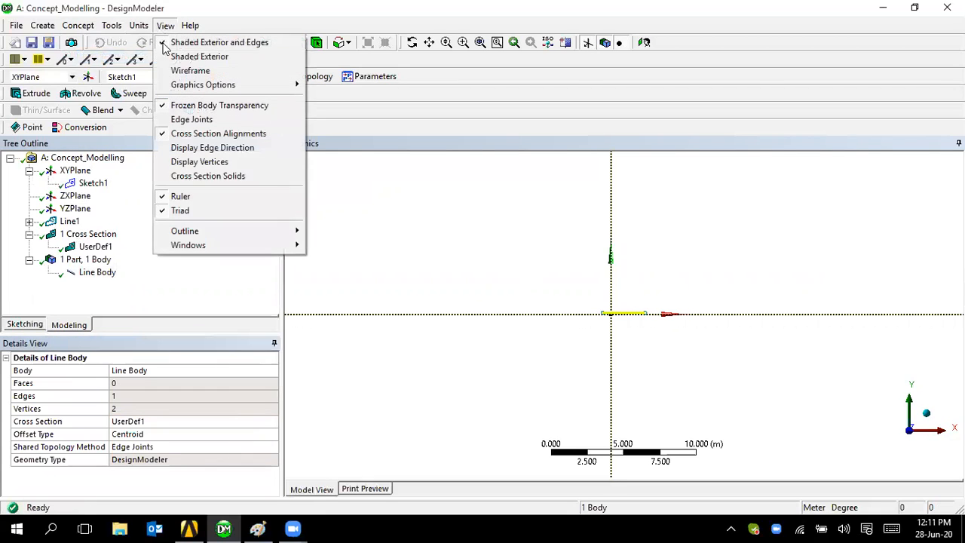
click(203, 177)
middle_drag(644, 325, 782, 284)
scroll(653, 310, up, 3)
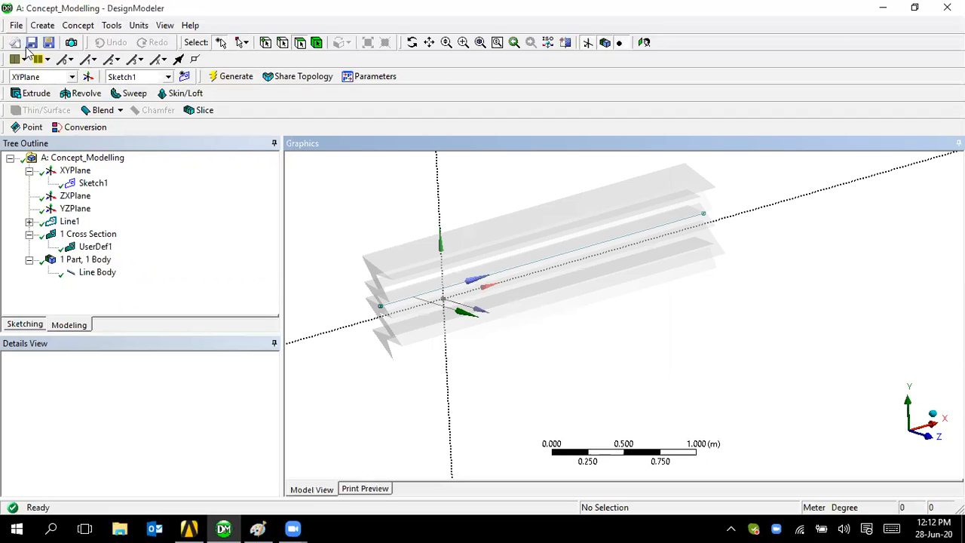
Confirm starting the model over to clear all geometry, and face the view along the Z axis.
click(461, 318)
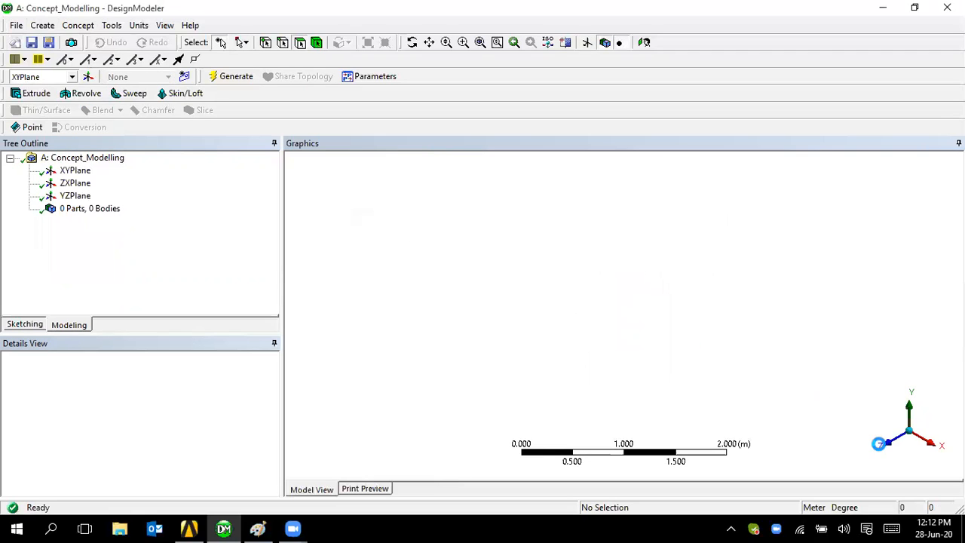
click(888, 447)
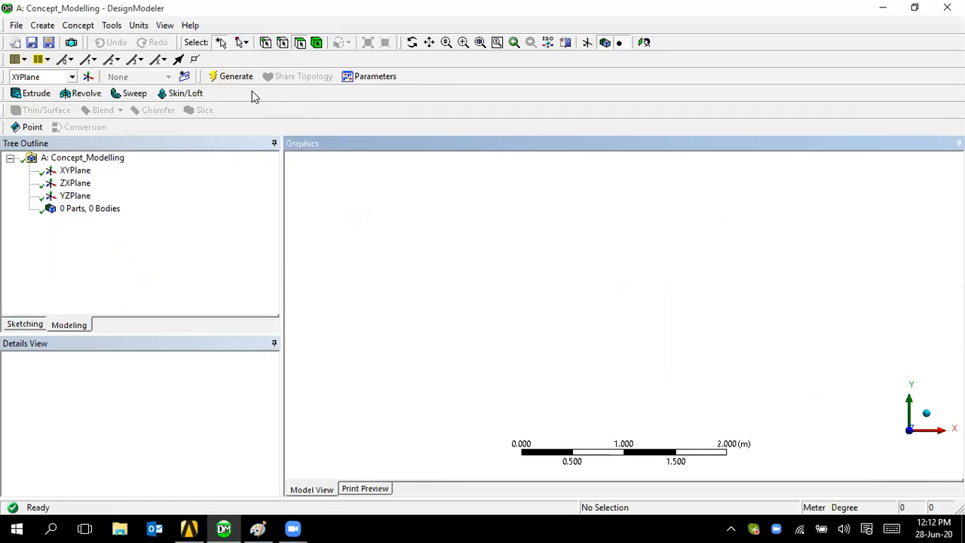
Switch to Paint and start a new blank canvas, discarding the current drawing without saving.
click(258, 529)
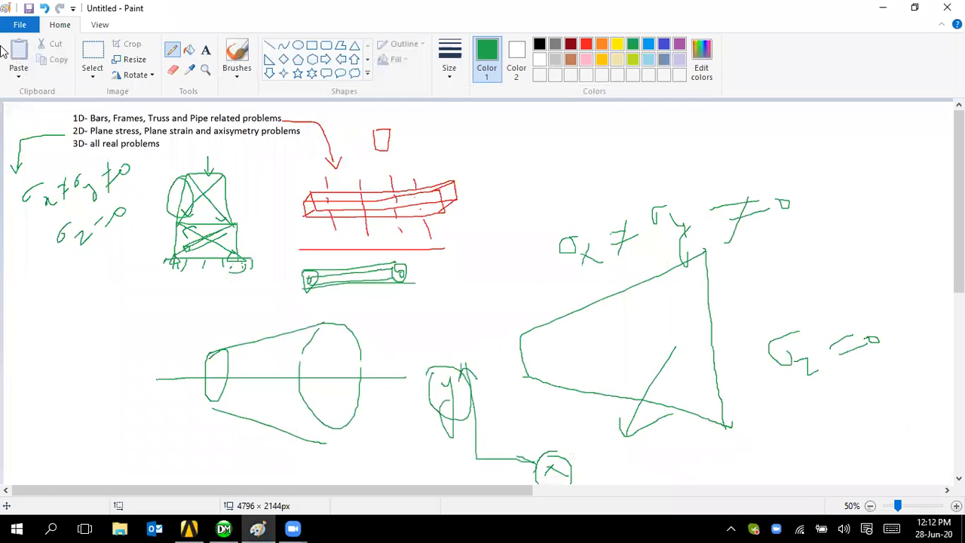
click(20, 24)
click(34, 59)
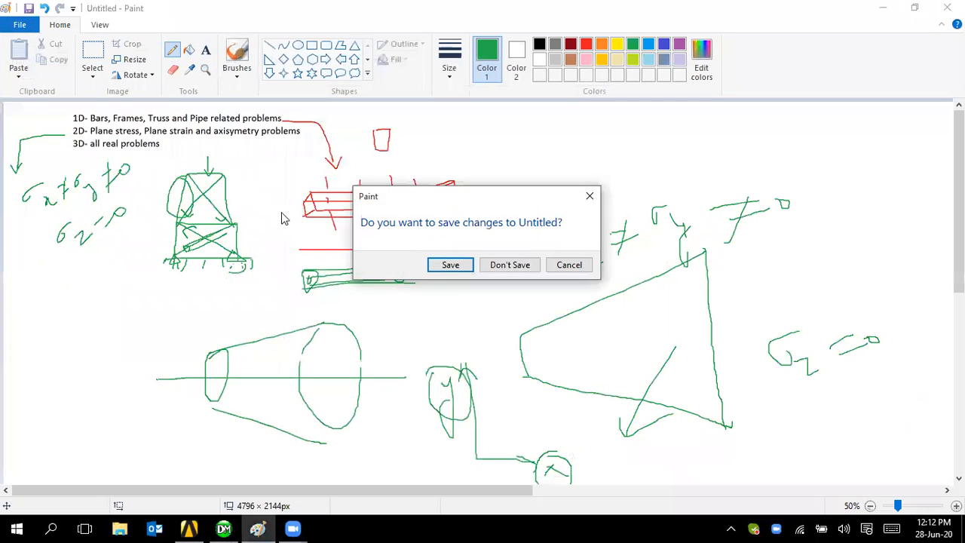
click(517, 269)
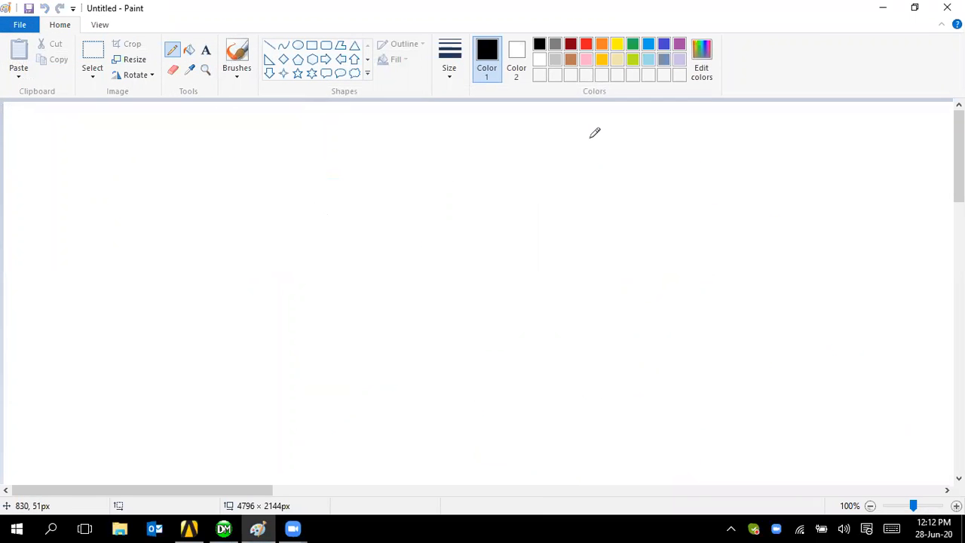
mouse_move(391, 196)
mouse_down()
mouse_move(356, 279)
mouse_move(536, 183)
mouse_up()
drag(375, 287, 532, 268)
drag(536, 202, 526, 268)
mouse_move(367, 286)
mouse_down()
mouse_move(393, 348)
mouse_move(399, 395)
mouse_up()
drag(523, 272, 573, 368)
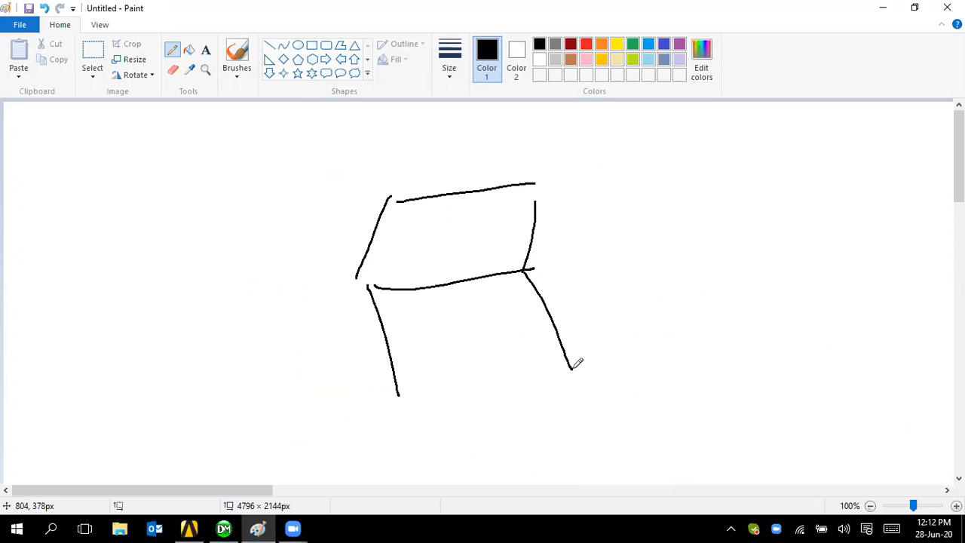
drag(542, 194, 604, 273)
drag(406, 215, 447, 284)
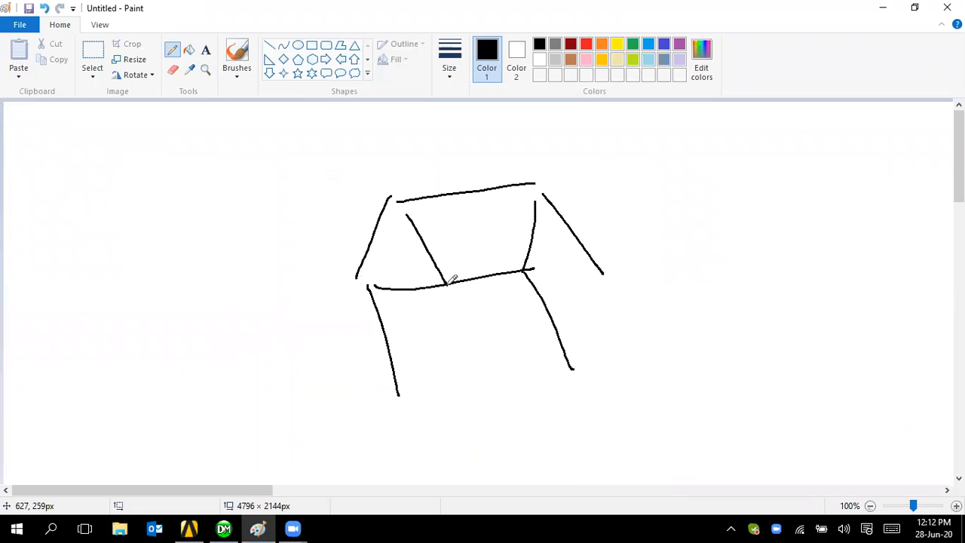
key(ctrl+z)
key(ctrl+z)
key(ctrl+z)
key(ctrl+z)
key(ctrl+z)
key(ctrl+z)
key(ctrl+z)
key(ctrl+z)
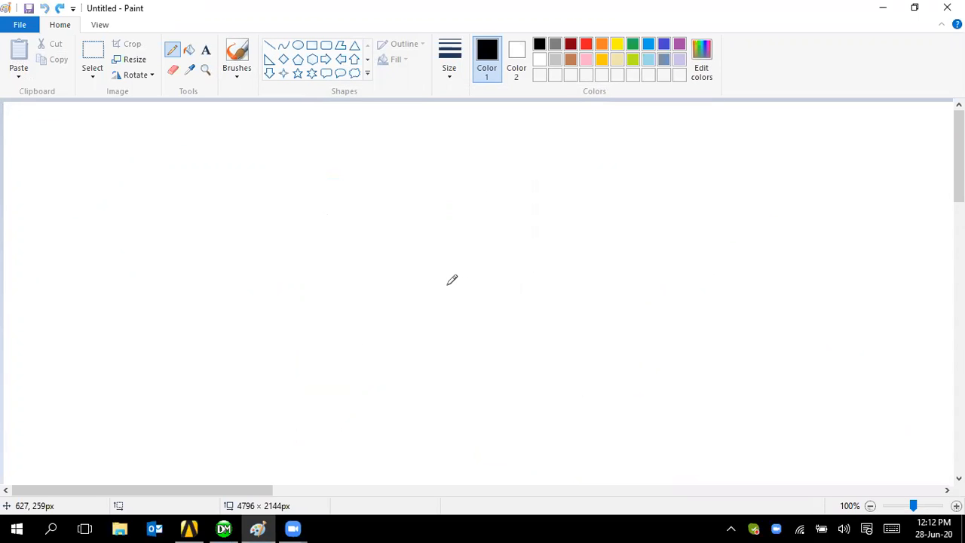
drag(406, 194, 406, 289)
drag(410, 200, 639, 174)
drag(396, 309, 681, 285)
mouse_move(623, 182)
mouse_down()
mouse_move(743, 160)
mouse_move(673, 287)
mouse_up()
mouse_move(440, 196)
mouse_down()
mouse_move(403, 200)
mouse_move(315, 294)
mouse_move(443, 285)
mouse_up()
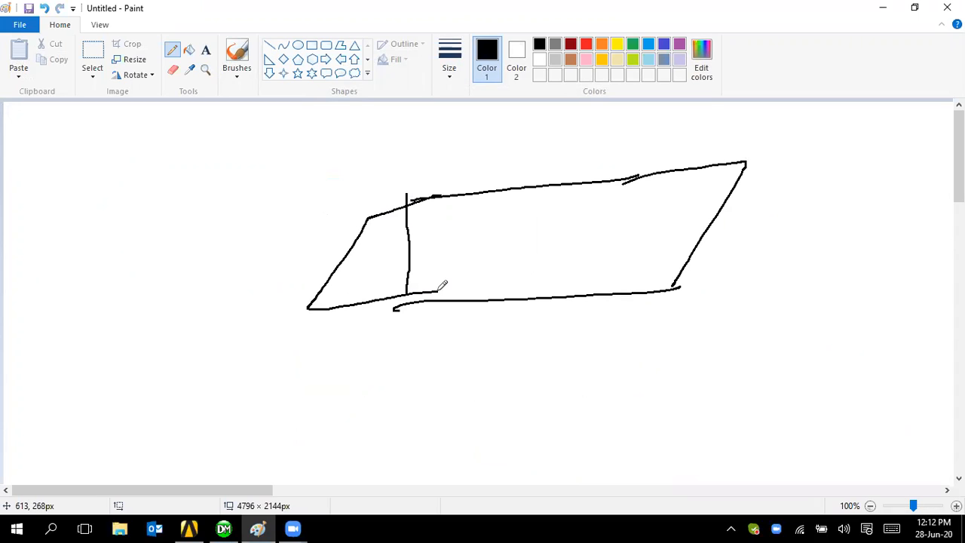
key(ctrl+z)
key(ctrl+z)
key(ctrl+z)
key(ctrl+z)
key(ctrl+z)
key(ctrl+z)
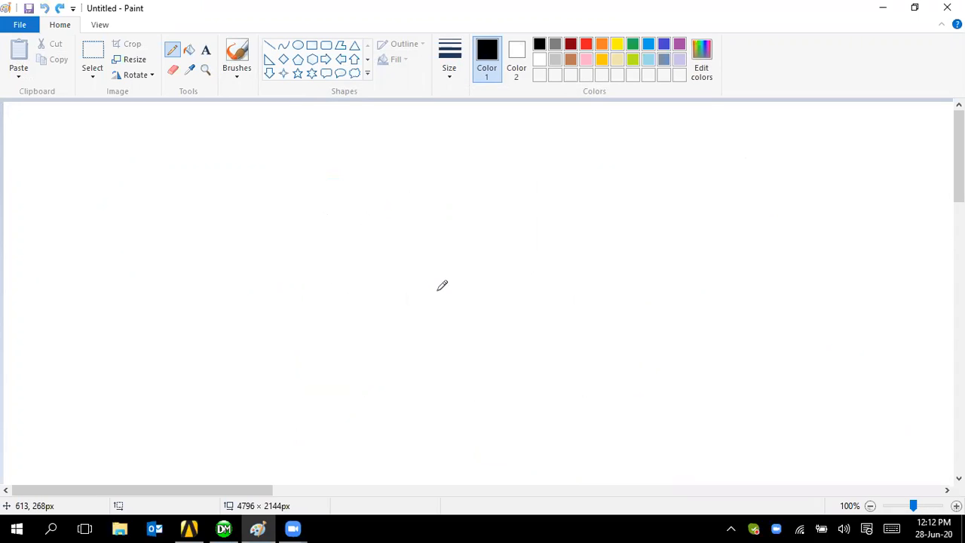
Draw a black freehand parallelogram in the upper middle of the canvas as the tabletop outline.
drag(458, 181, 383, 297)
drag(691, 166, 633, 292)
drag(461, 183, 688, 165)
drag(379, 306, 634, 291)
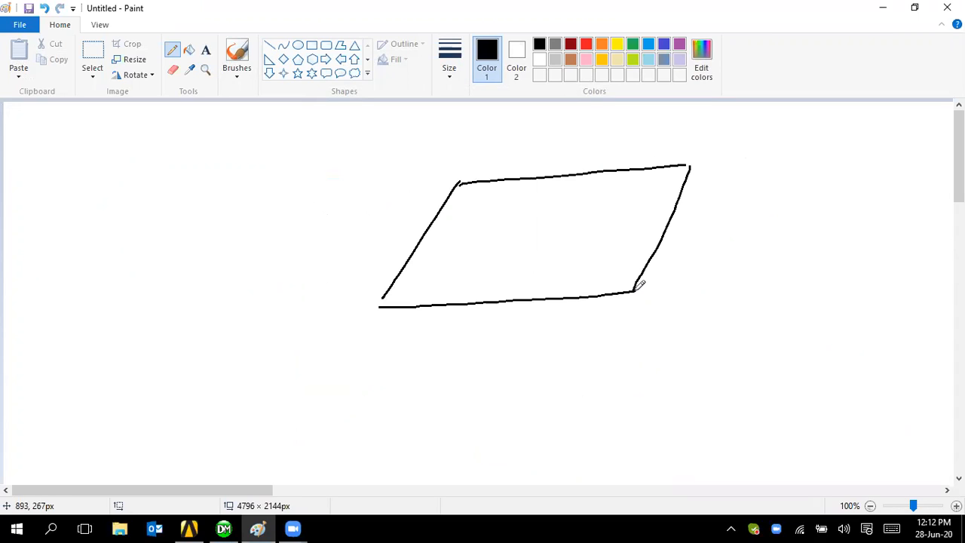
Draw four dark red vertical legs down from the corners of the tabletop.
click(571, 44)
drag(377, 299, 379, 421)
drag(635, 286, 630, 432)
drag(695, 167, 694, 243)
drag(698, 284, 698, 315)
drag(463, 183, 473, 340)
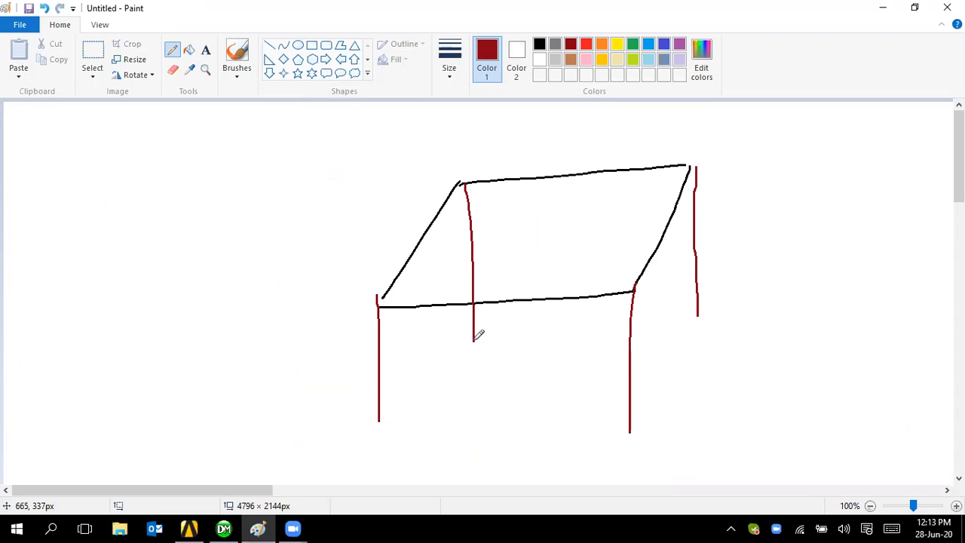
Label the back and left edges of the tabletop with the text "40cm".
click(205, 50)
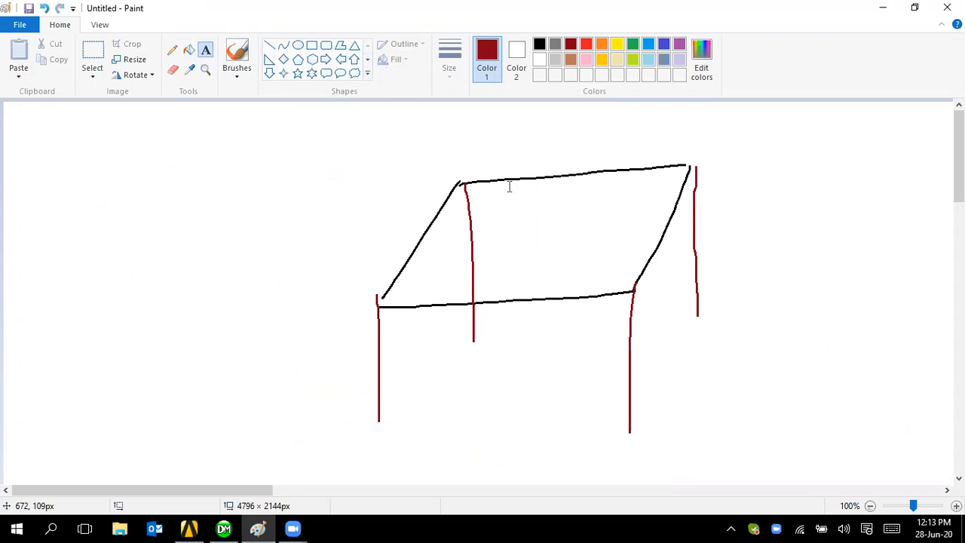
click(532, 162)
text(4)
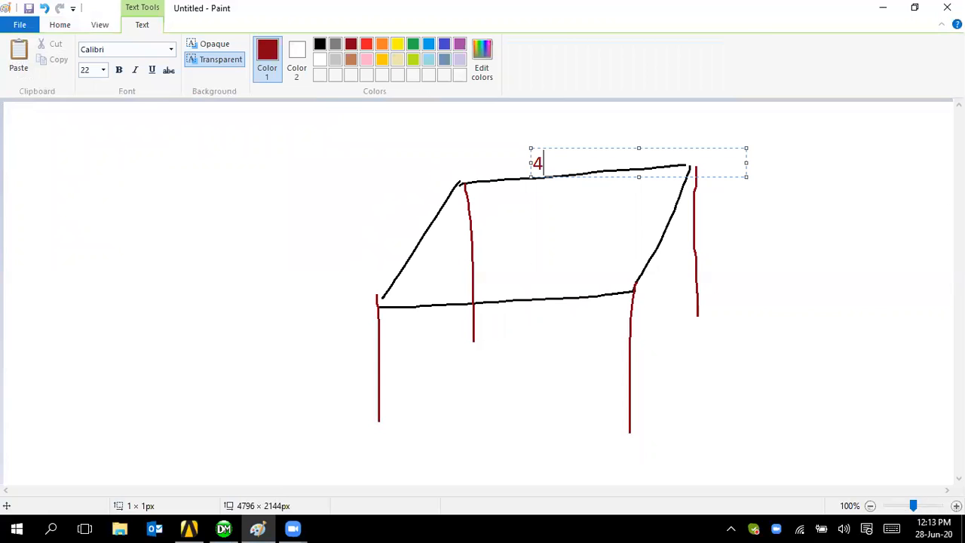
text(0cm)
click(394, 235)
click(395, 238)
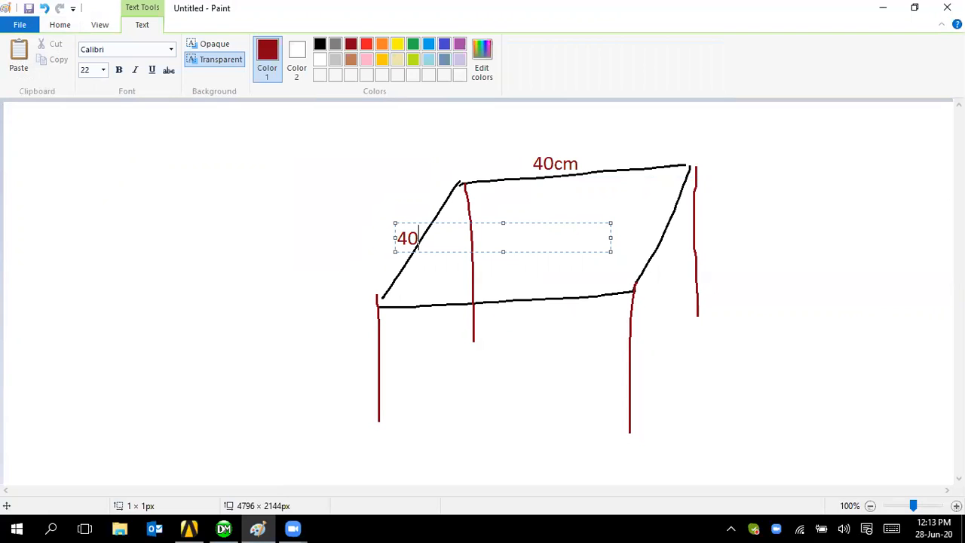
text(40cm)
Label each of the four table legs with the text "80cm".
click(345, 383)
click(346, 383)
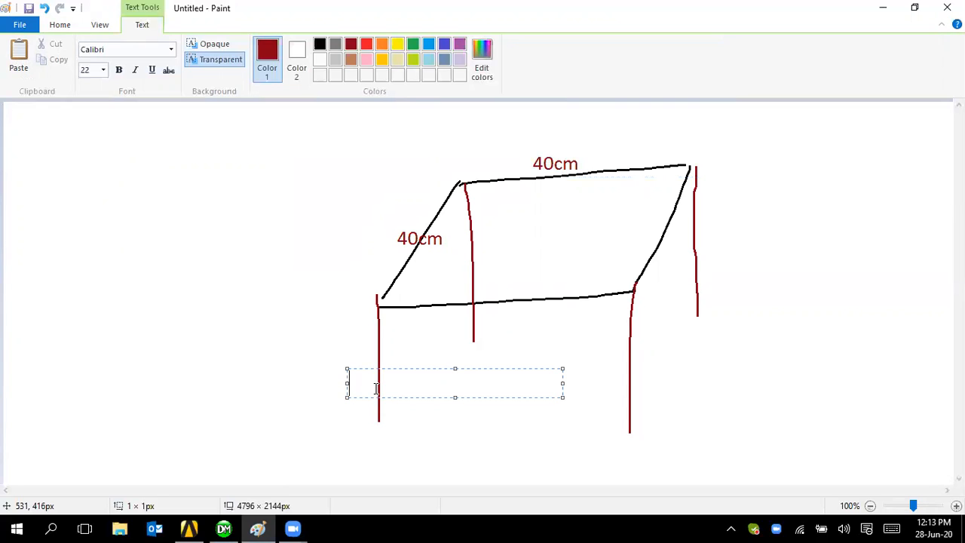
text(80cm)
click(641, 374)
click(640, 371)
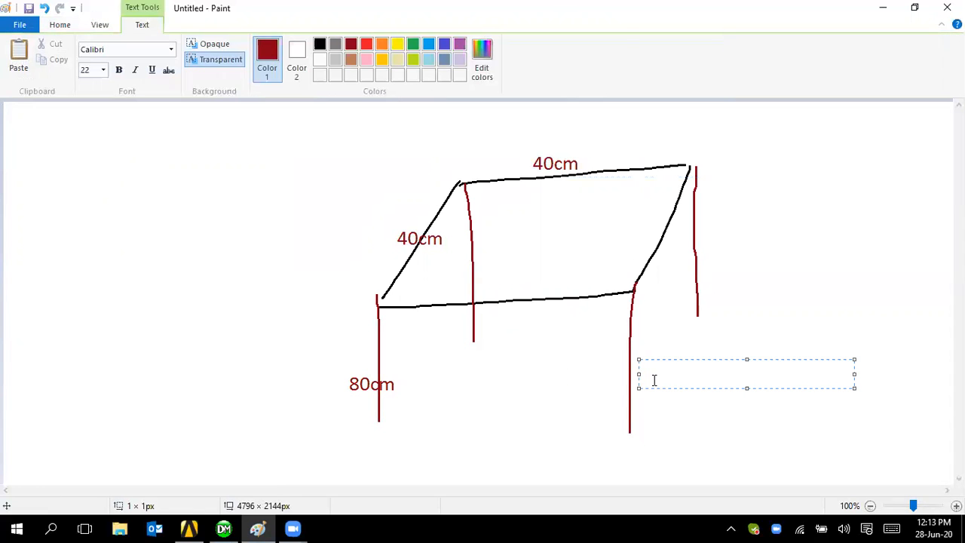
text(80cm)
click(700, 250)
click(718, 249)
text(80cm)
click(487, 264)
click(486, 264)
text(80cm)
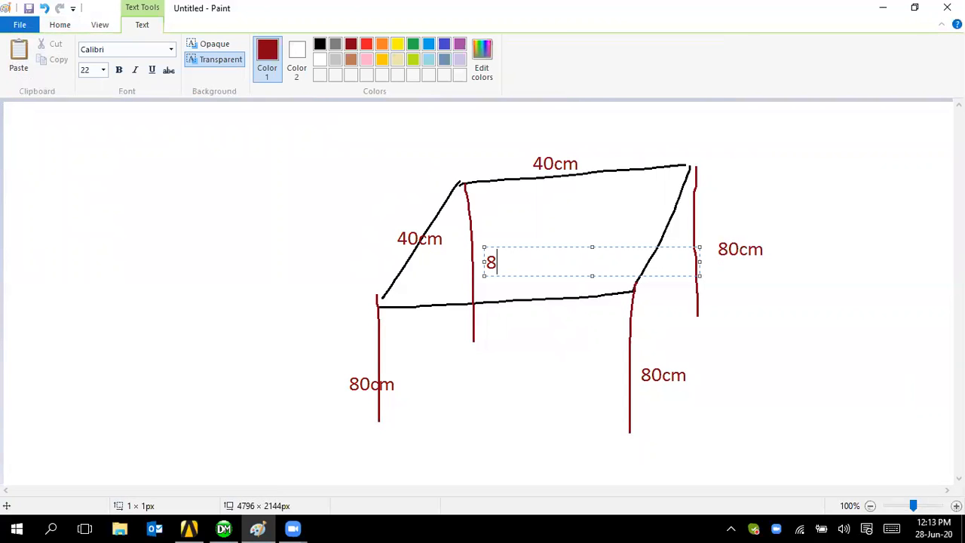
click(700, 394)
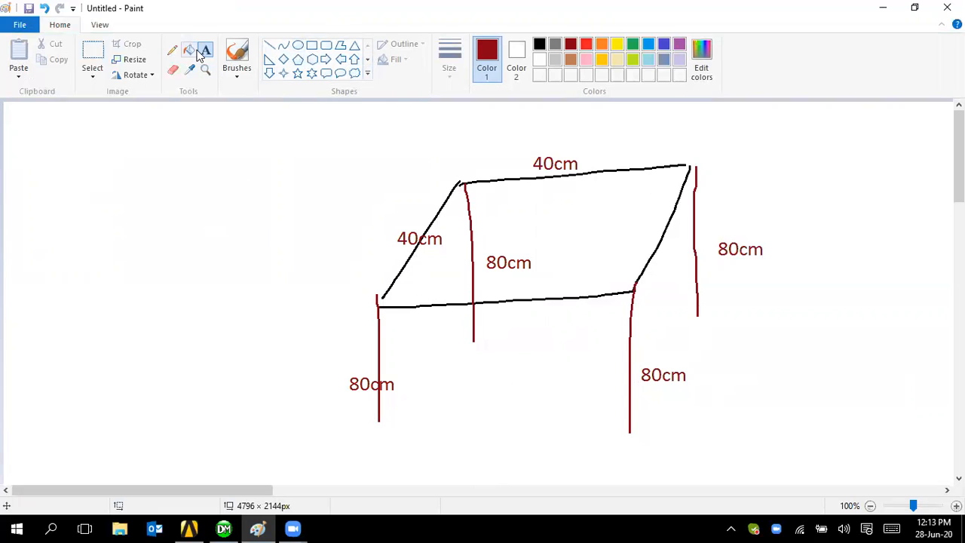
Add the text note "2cm thickness" to the left of the table sketch.
click(148, 216)
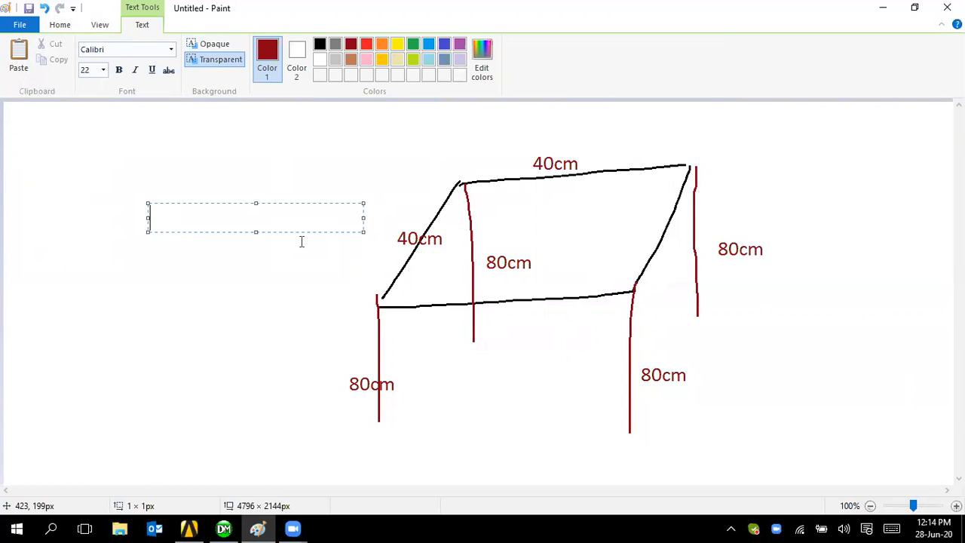
text(2cm)
key(BackSpace)
text(ck)
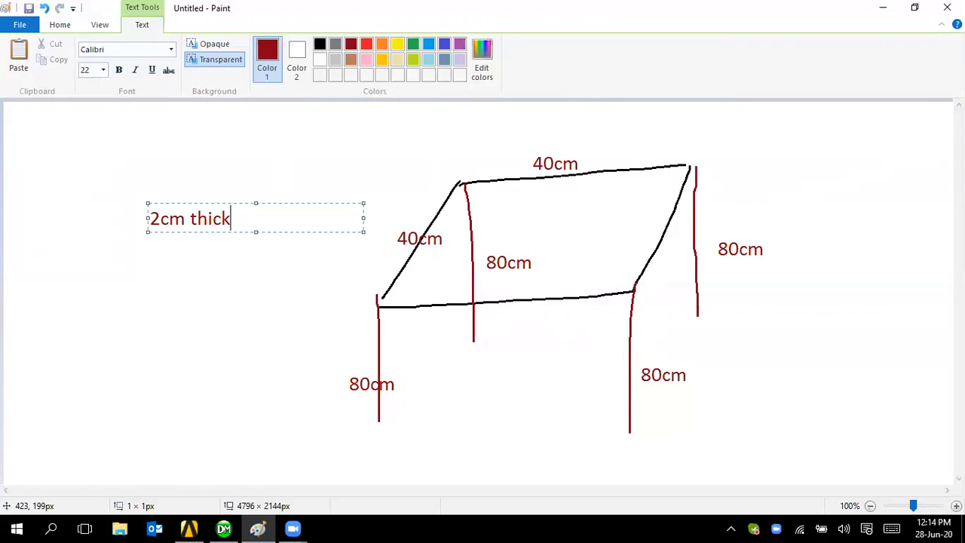
text(ness)
key(Return)
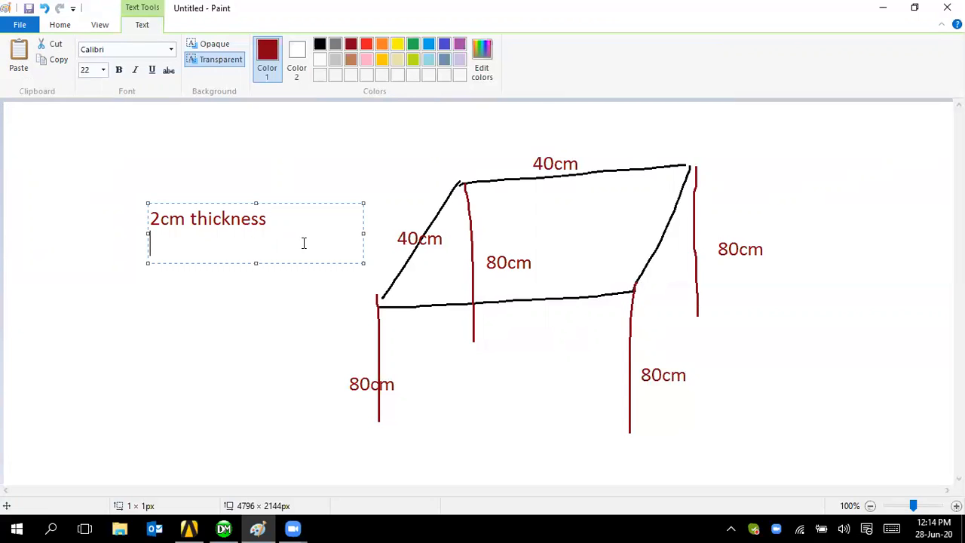
click(279, 344)
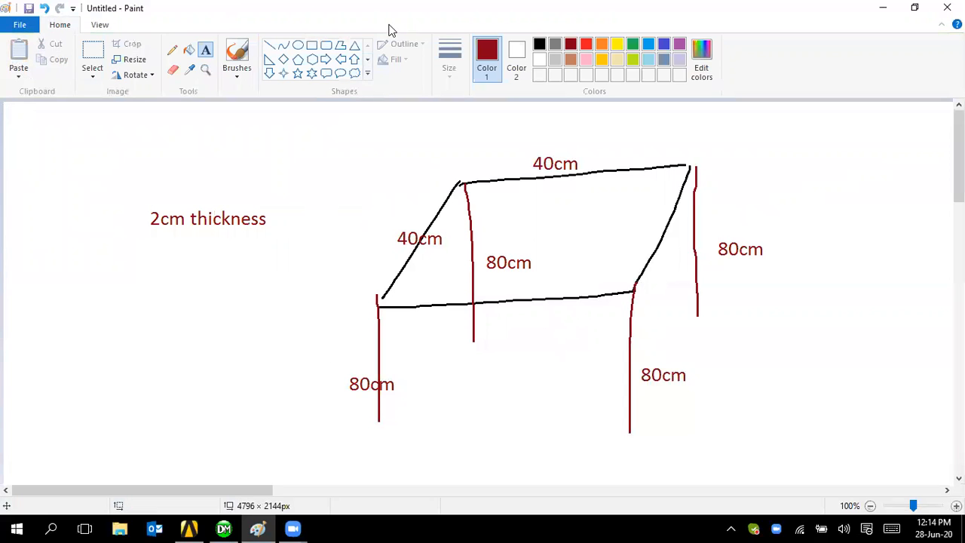
Draw a small red freehand square at the lower left of the canvas and one at the foot of each table leg.
click(586, 44)
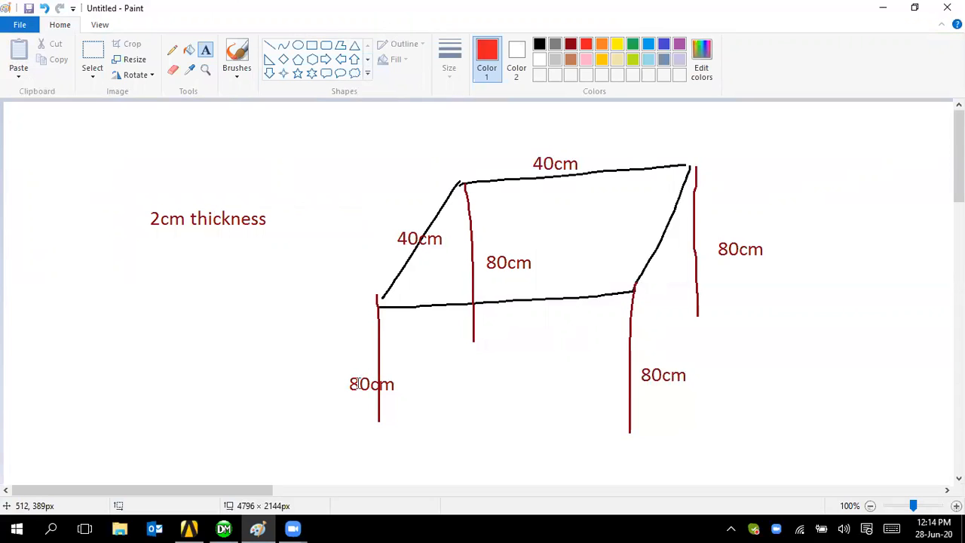
click(171, 49)
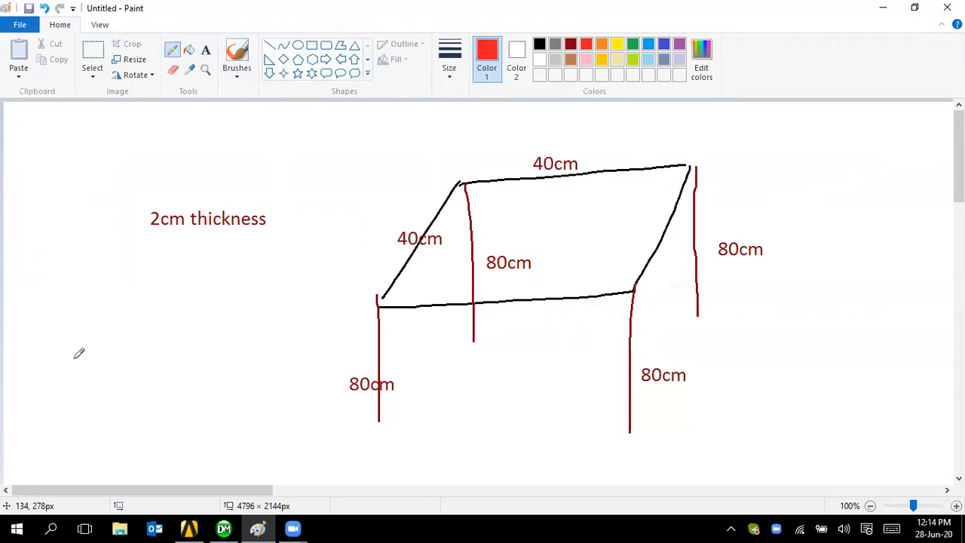
mouse_move(69, 341)
mouse_down()
mouse_move(70, 375)
mouse_move(108, 368)
mouse_move(105, 335)
mouse_move(61, 337)
mouse_up()
mouse_move(368, 408)
mouse_down()
mouse_move(374, 433)
mouse_move(393, 410)
mouse_move(365, 406)
mouse_up()
mouse_move(465, 327)
mouse_down()
mouse_move(477, 360)
mouse_move(487, 329)
mouse_move(465, 328)
mouse_up()
mouse_move(626, 412)
mouse_down()
mouse_move(647, 429)
mouse_move(618, 413)
mouse_up()
mouse_move(696, 301)
mouse_down()
mouse_move(709, 326)
mouse_move(698, 298)
mouse_move(691, 300)
mouse_up()
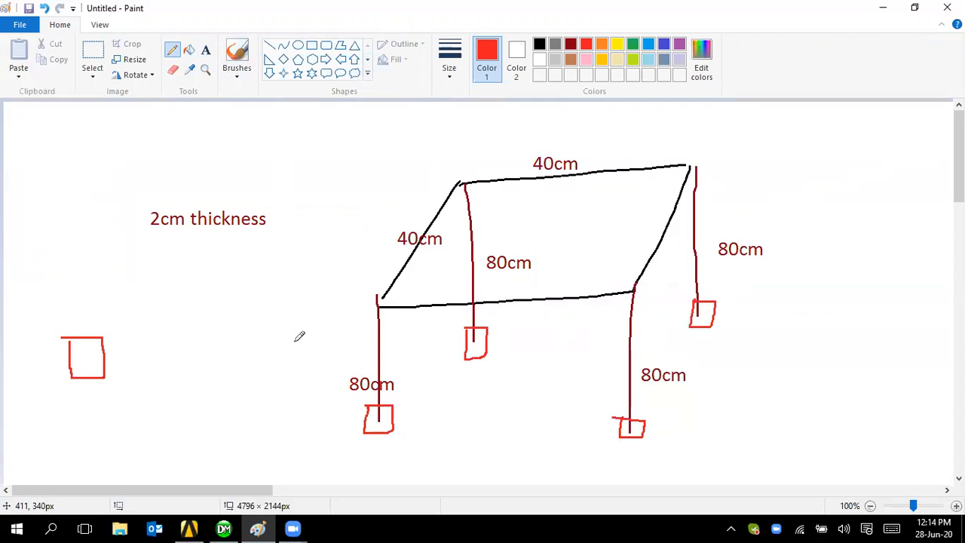
Handwrite "b = 0.5cm" and "l = 0.5cm" beside the separate red square, and "plate" above the thickness note.
drag(83, 385, 83, 398)
mouse_move(113, 354)
mouse_down()
mouse_move(121, 361)
mouse_move(109, 362)
mouse_move(147, 355)
mouse_up()
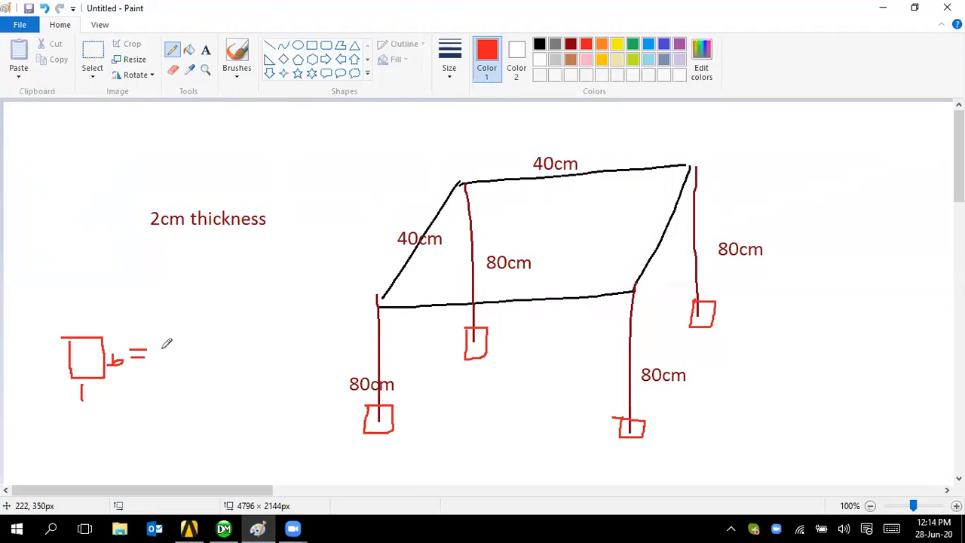
mouse_move(160, 347)
mouse_down()
mouse_move(209, 347)
mouse_move(217, 362)
mouse_up()
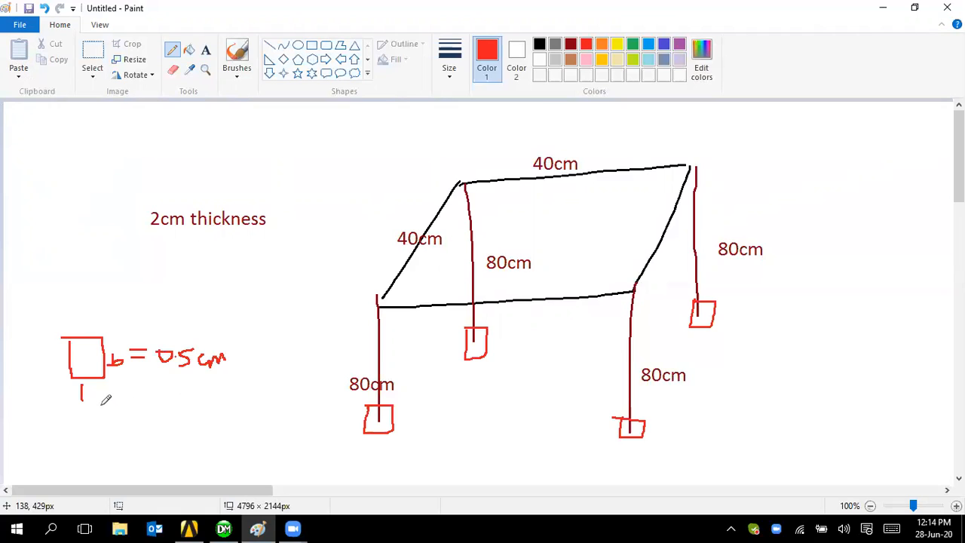
mouse_move(94, 391)
mouse_down()
mouse_move(140, 417)
mouse_move(151, 403)
mouse_move(174, 412)
mouse_up()
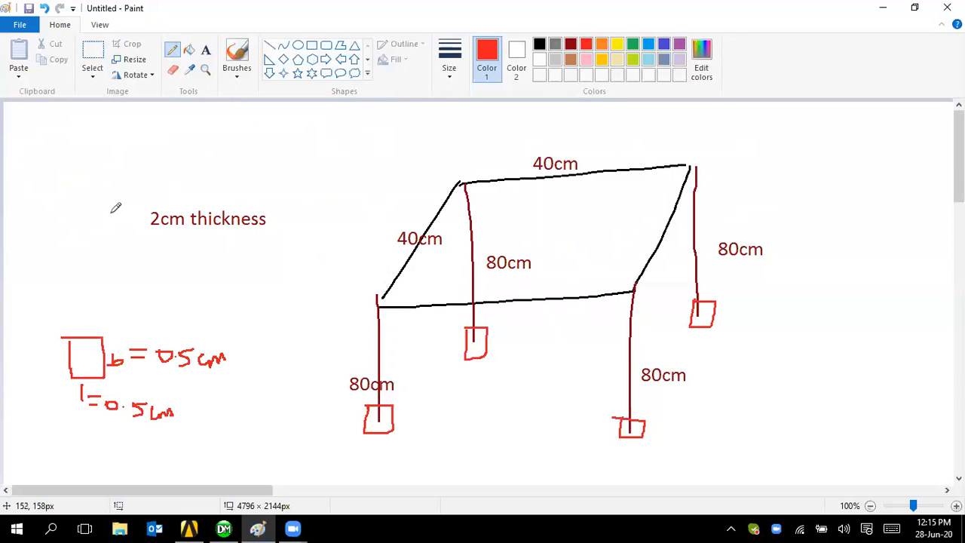
mouse_move(133, 179)
mouse_down()
mouse_move(135, 209)
mouse_move(140, 180)
mouse_move(147, 198)
mouse_move(172, 170)
mouse_move(184, 193)
mouse_up()
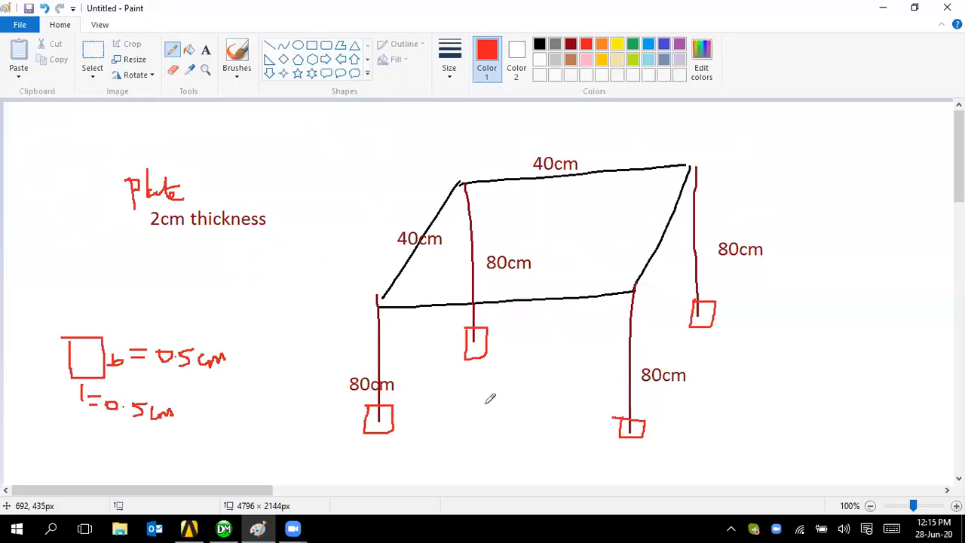
Switch to DesignModeler and set the length unit to centimetre.
click(883, 7)
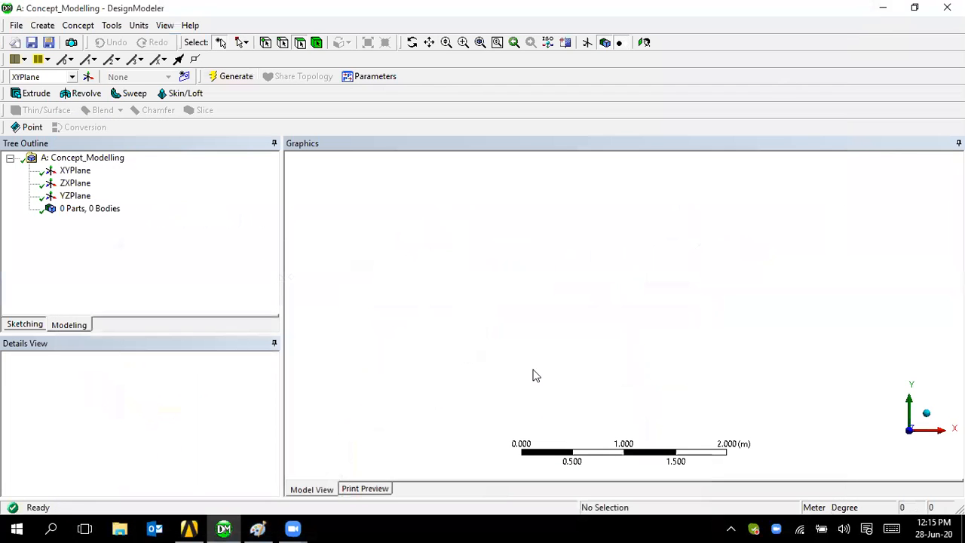
click(140, 27)
click(164, 56)
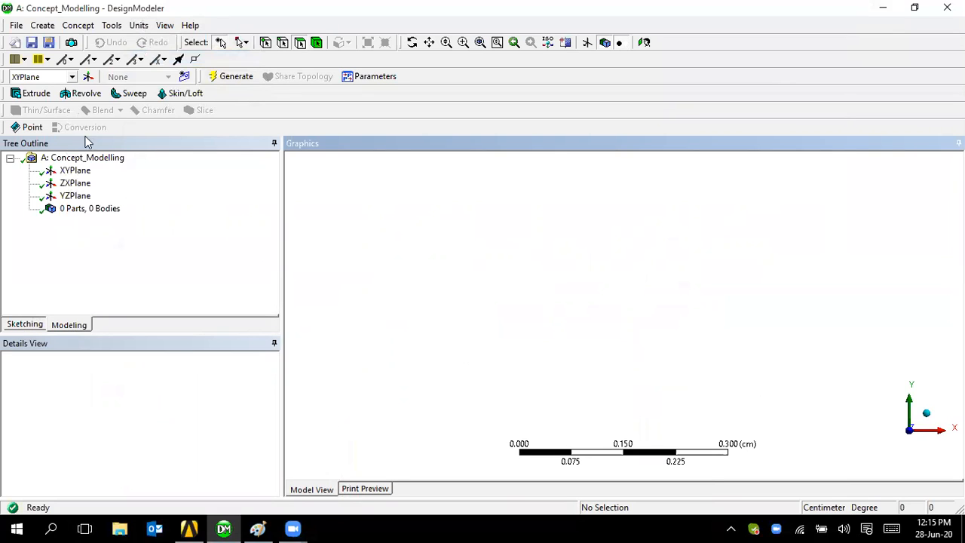
Sketch a rectangle around the origin on the ZXPlane, about 0.3 cm wide and 0.14 cm high.
click(25, 325)
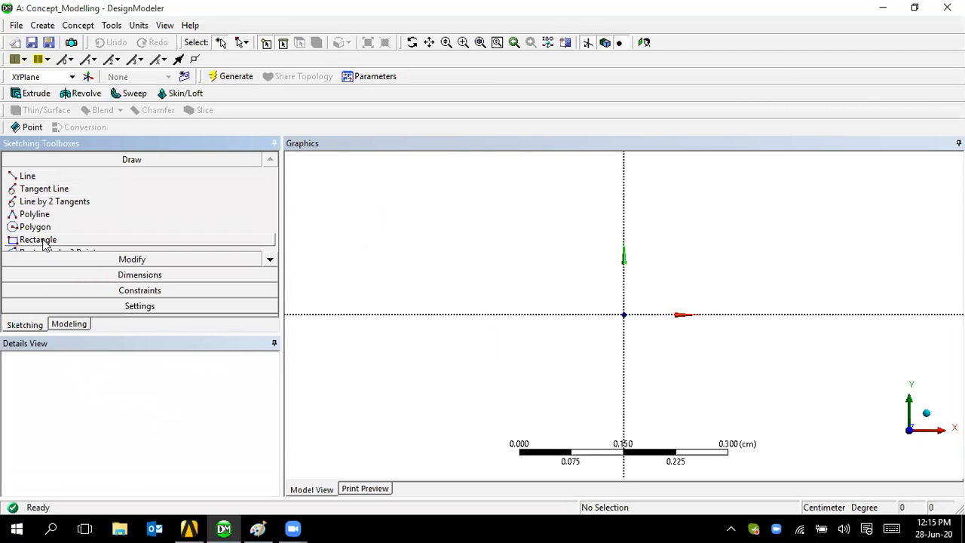
click(78, 325)
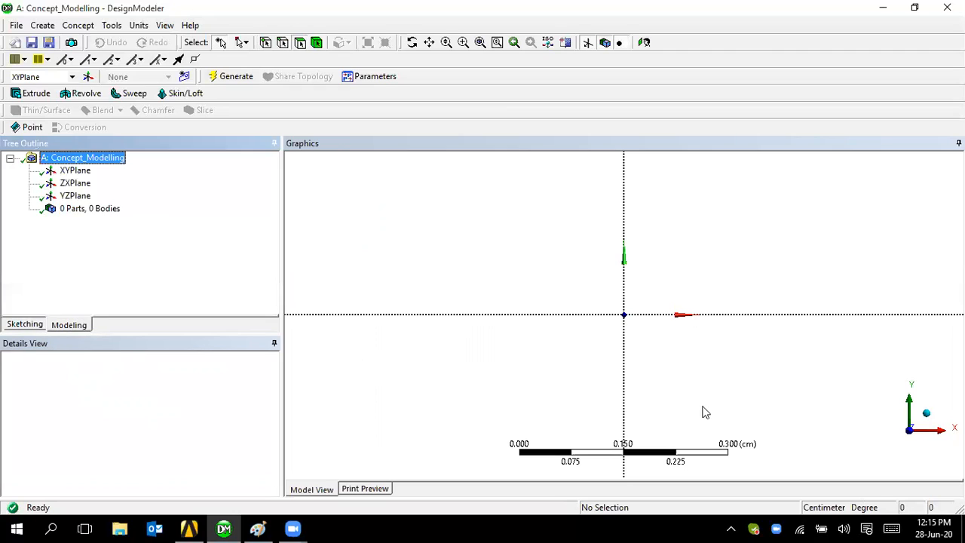
click(75, 184)
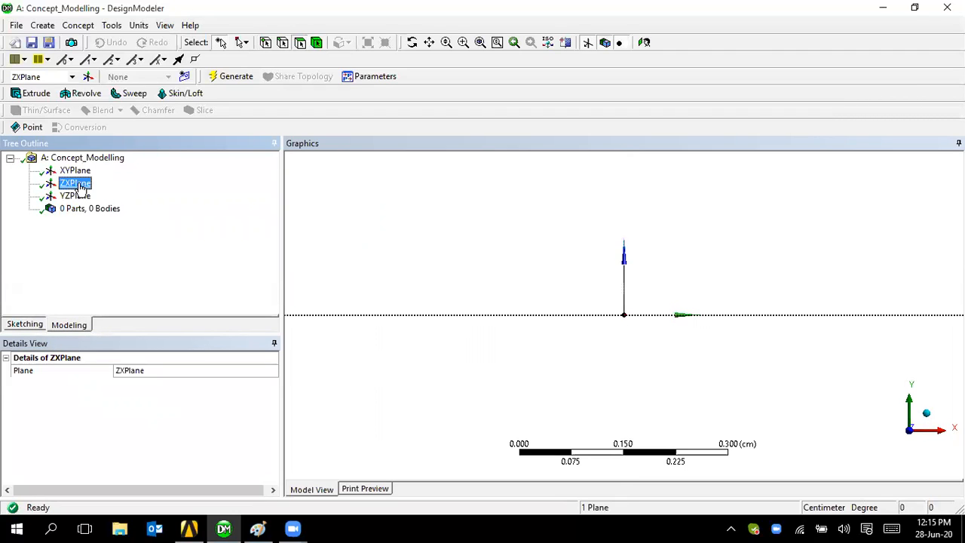
middle_drag(829, 360, 818, 409)
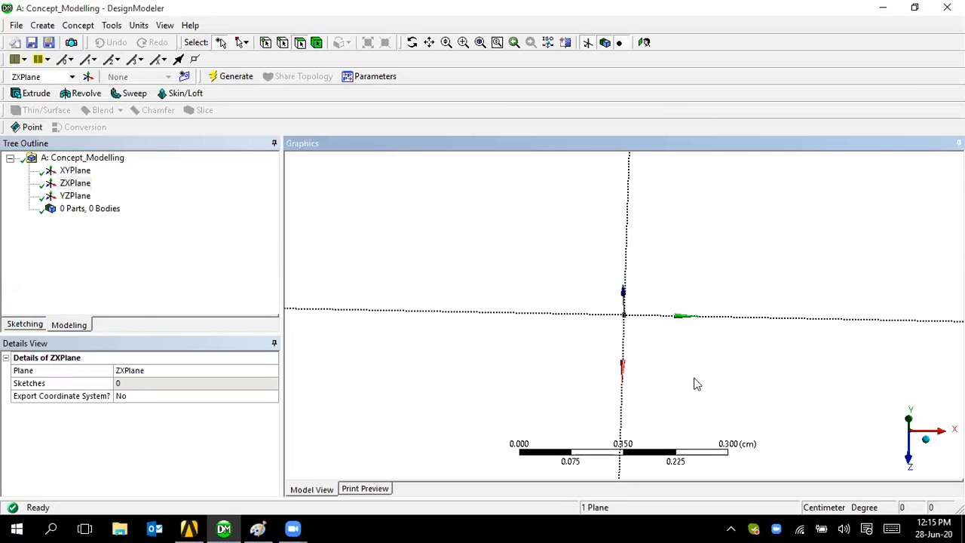
click(65, 198)
click(24, 325)
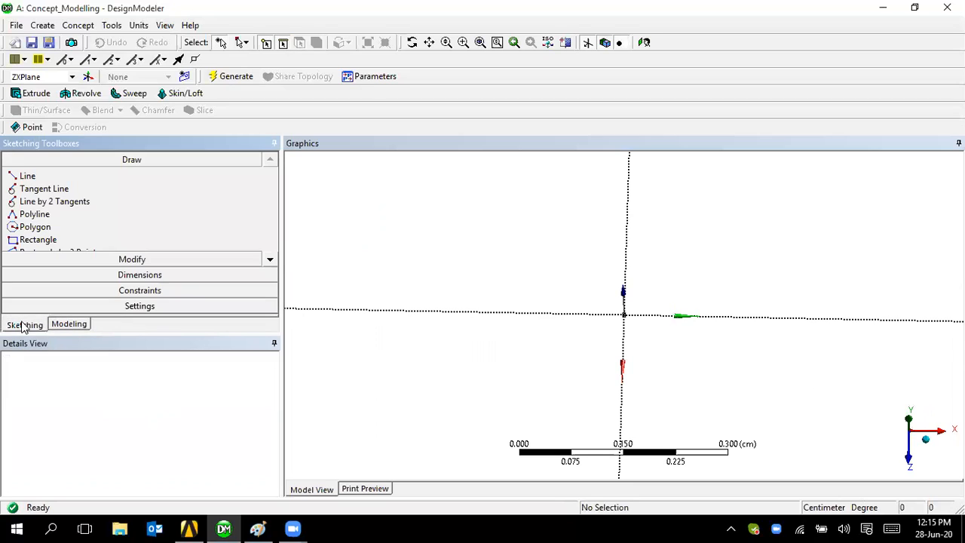
click(644, 43)
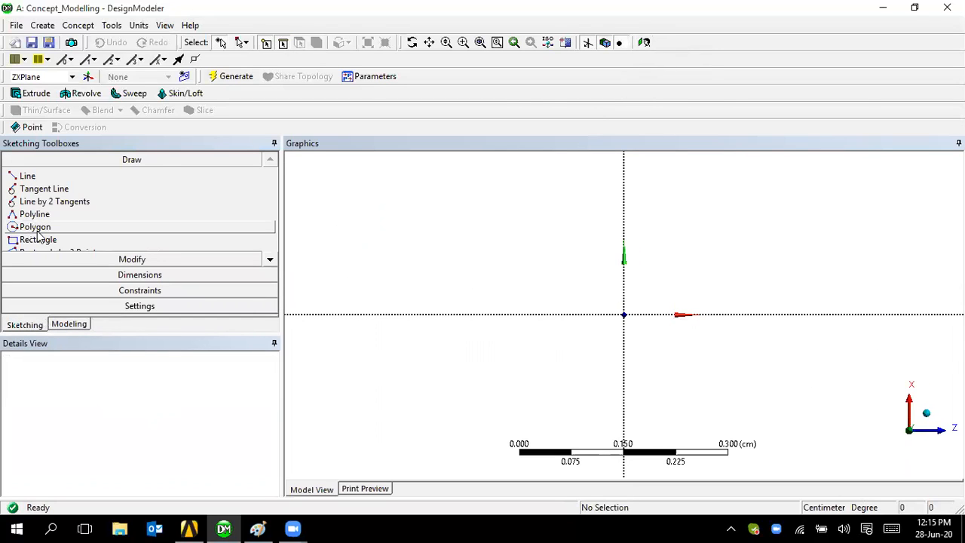
click(75, 241)
mouse_move(521, 269)
mouse_down()
mouse_move(681, 330)
mouse_move(736, 364)
mouse_up()
Constrain the rectangle's left and right edges to be symmetric about the vertical sketch axis.
click(136, 293)
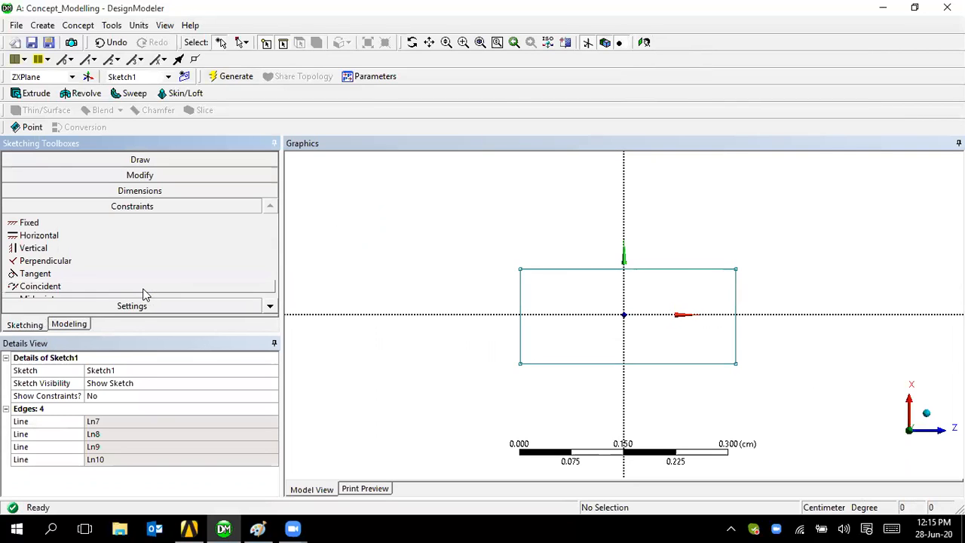
click(270, 306)
click(271, 307)
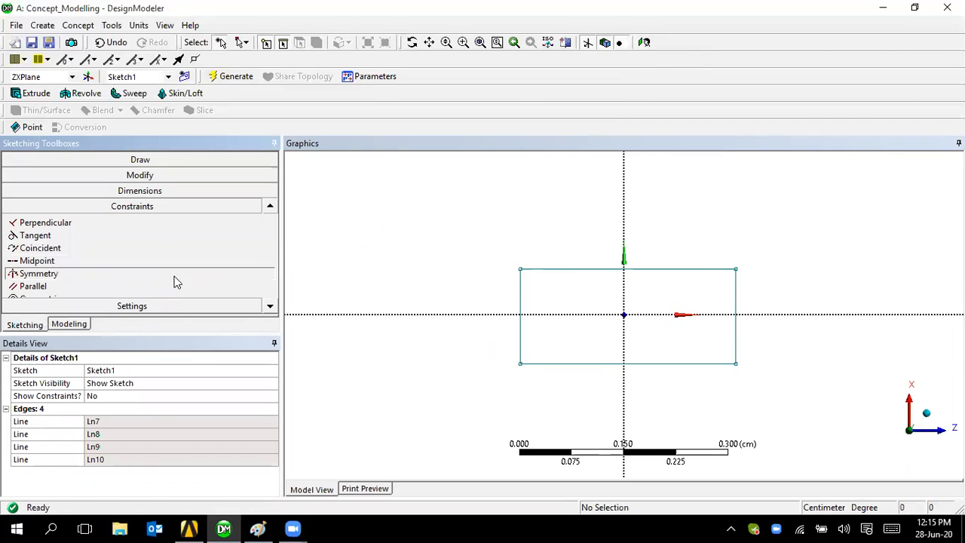
click(173, 275)
click(624, 228)
right_click(632, 220)
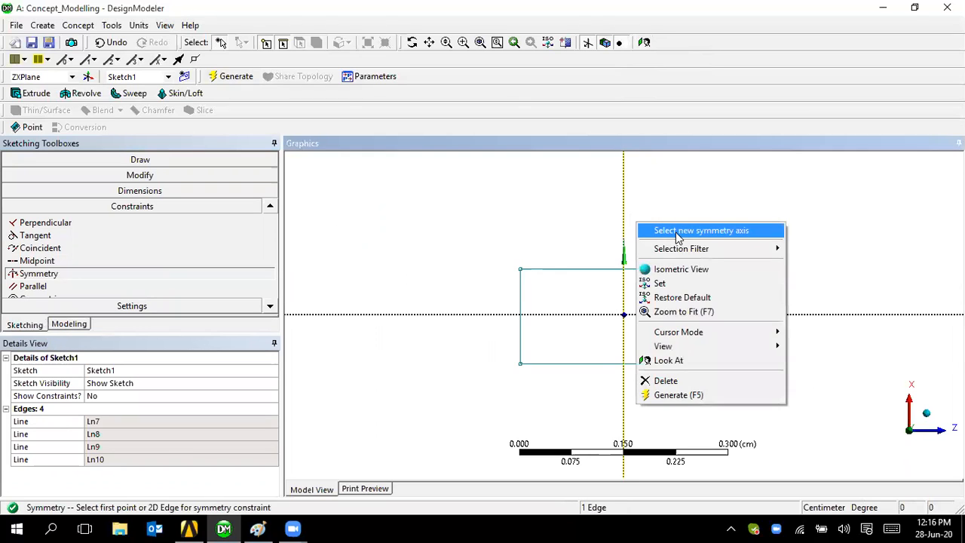
click(680, 235)
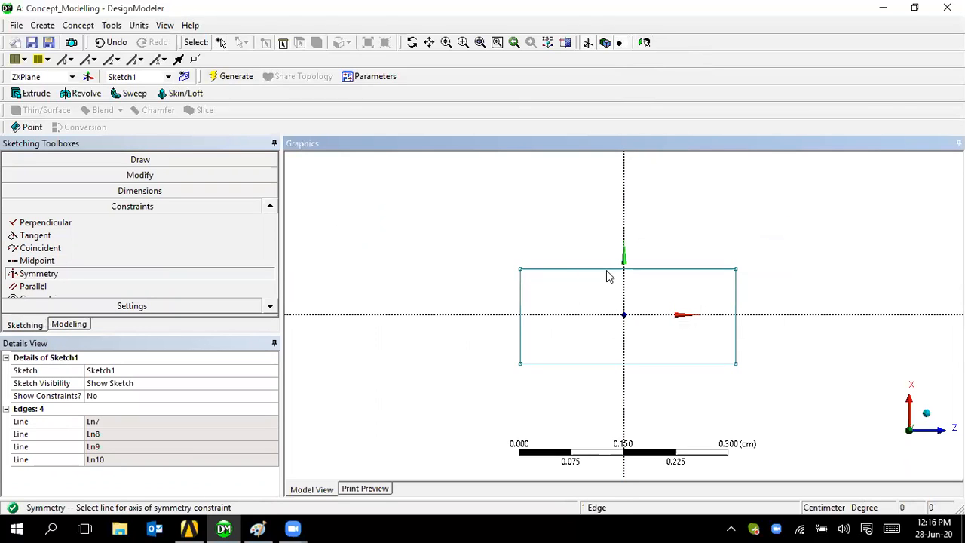
click(623, 227)
click(522, 306)
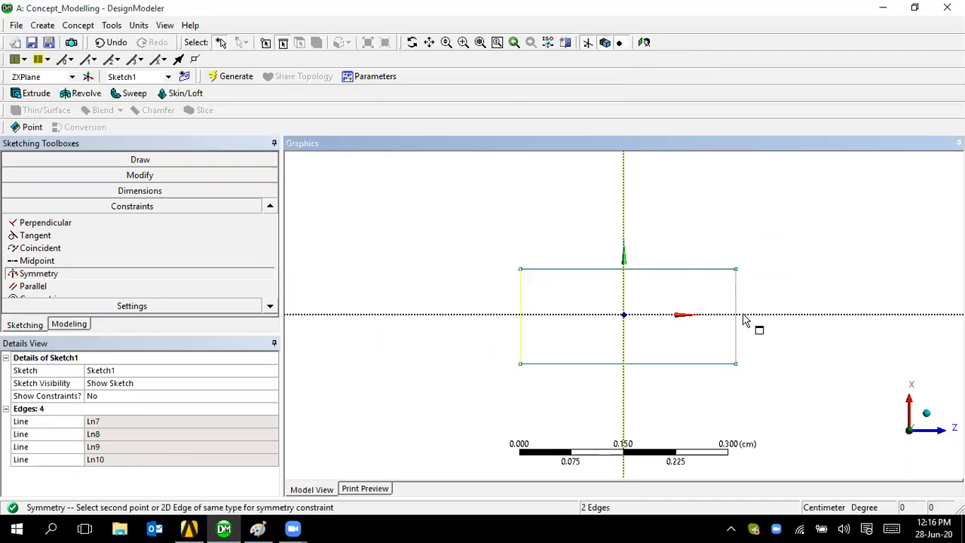
click(736, 291)
Constrain the rectangle's upper and lower edges to be symmetric about the horizontal sketch axis.
right_click(698, 224)
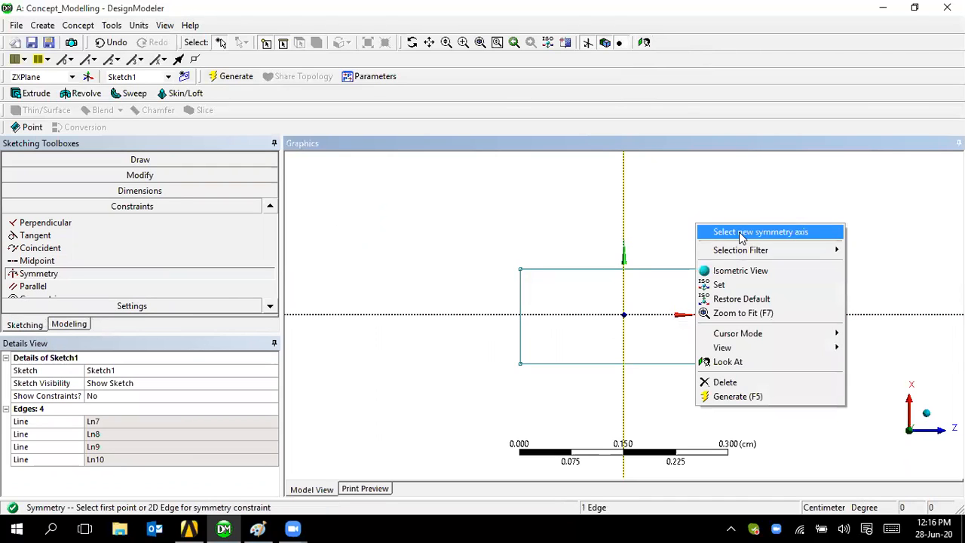
click(710, 232)
click(674, 316)
click(664, 269)
click(682, 365)
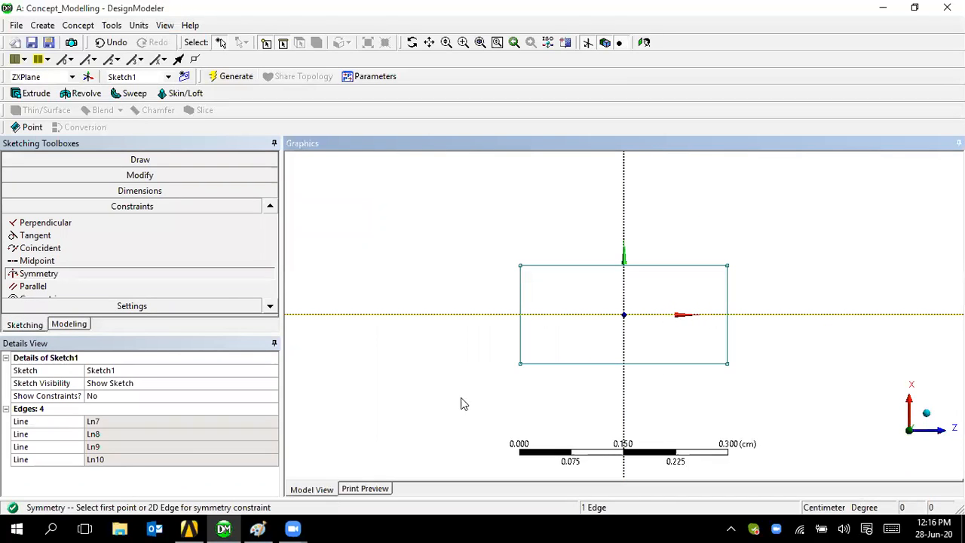
Dimension the rectangle's left edge and upper edge with General dimensions.
click(139, 190)
click(521, 308)
click(481, 302)
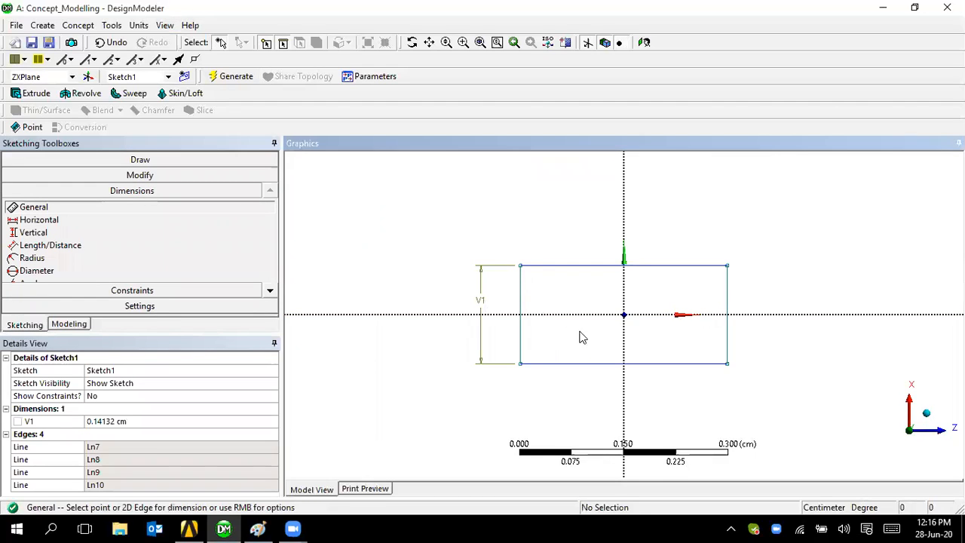
click(581, 266)
click(574, 238)
Set both the horizontal and the vertical dimension of the rectangle to 40 cm.
click(137, 422)
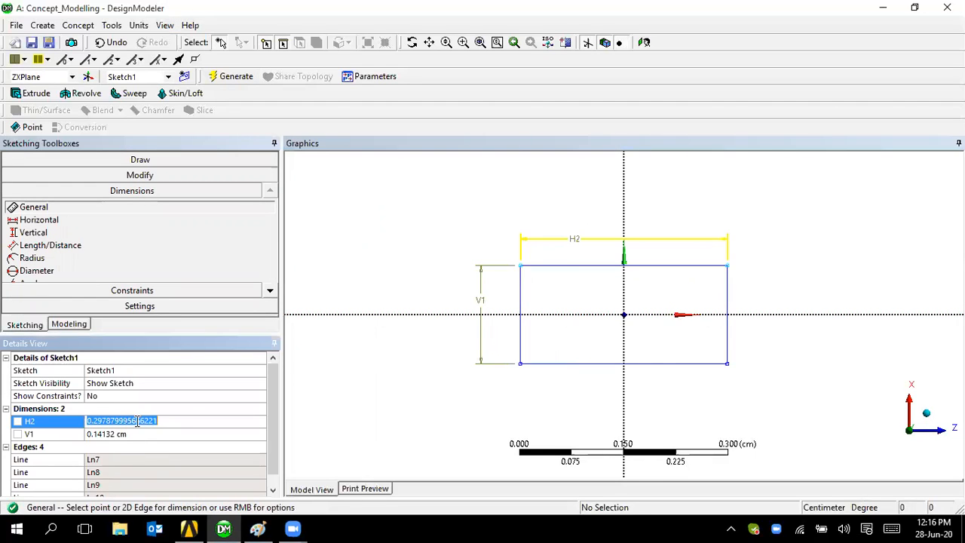
text(40)
click(137, 433)
text(40)
key(Return)
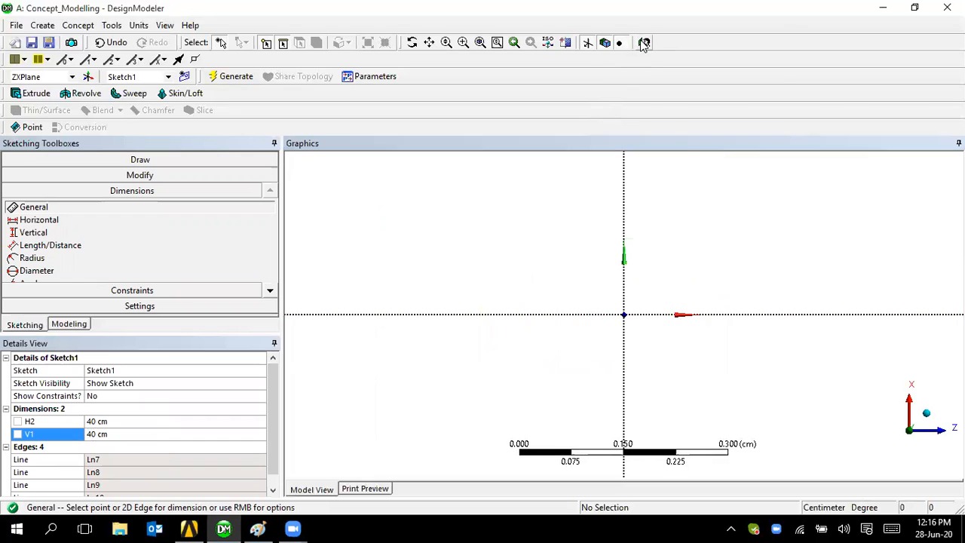
scroll(676, 202, down, 15)
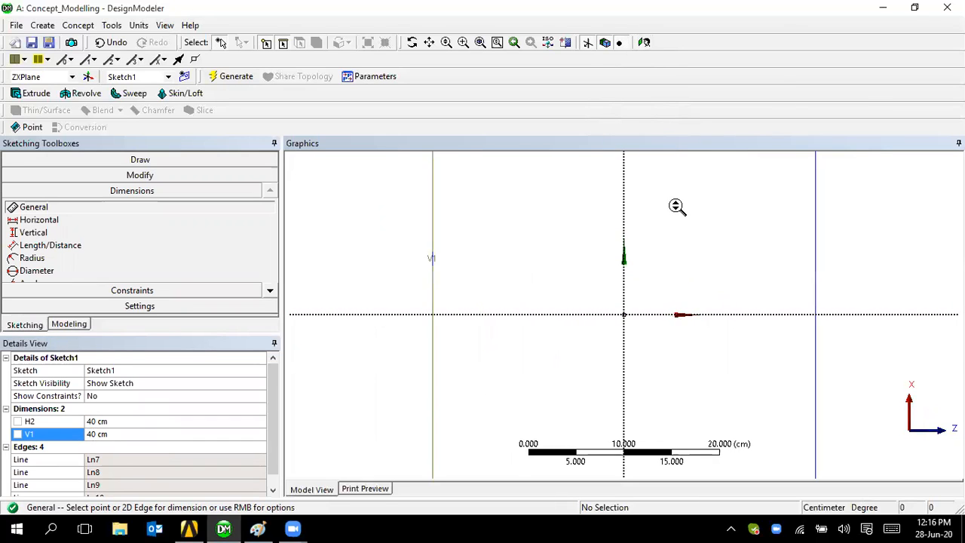
mouse_move(660, 369)
middle_down()
mouse_move(638, 330)
mouse_move(647, 252)
mouse_move(631, 357)
mouse_move(663, 340)
mouse_move(621, 334)
middle_up()
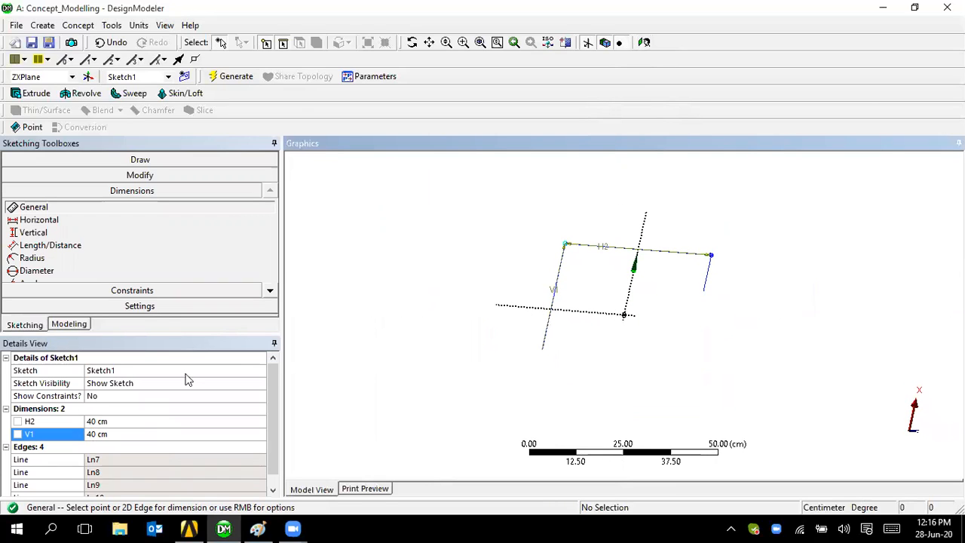
Create a line body from Sketch1 with Lines From Sketches, using the Add Frozen operation, and generate it.
click(67, 324)
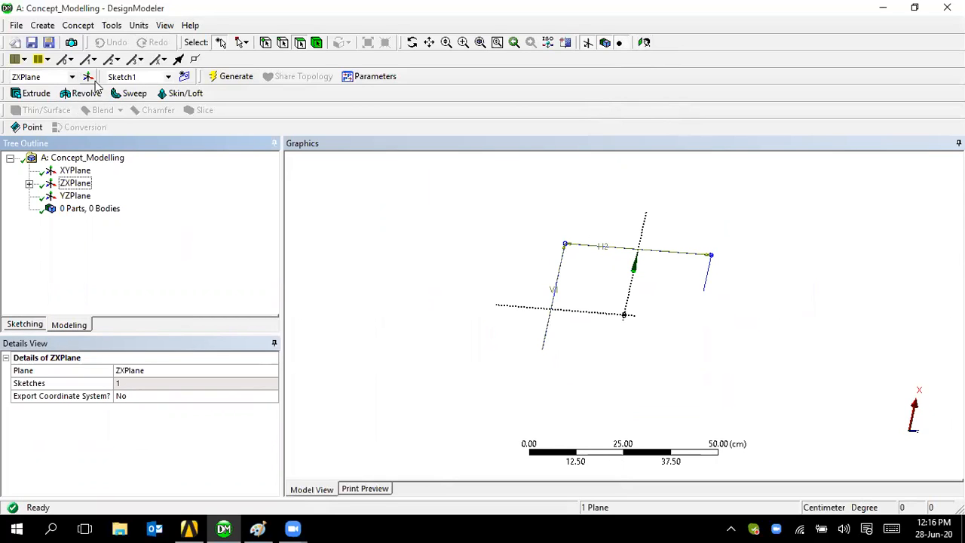
click(111, 28)
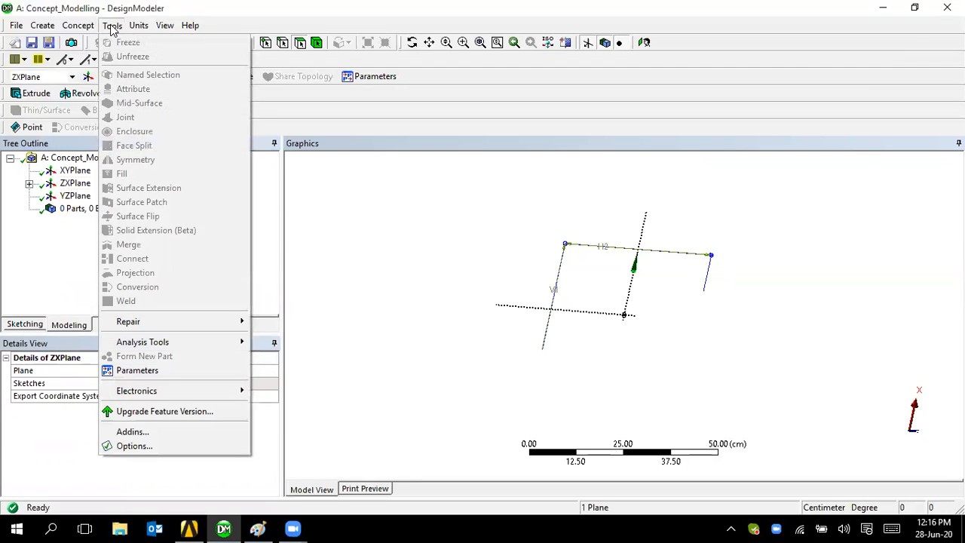
mouse_move(78, 25)
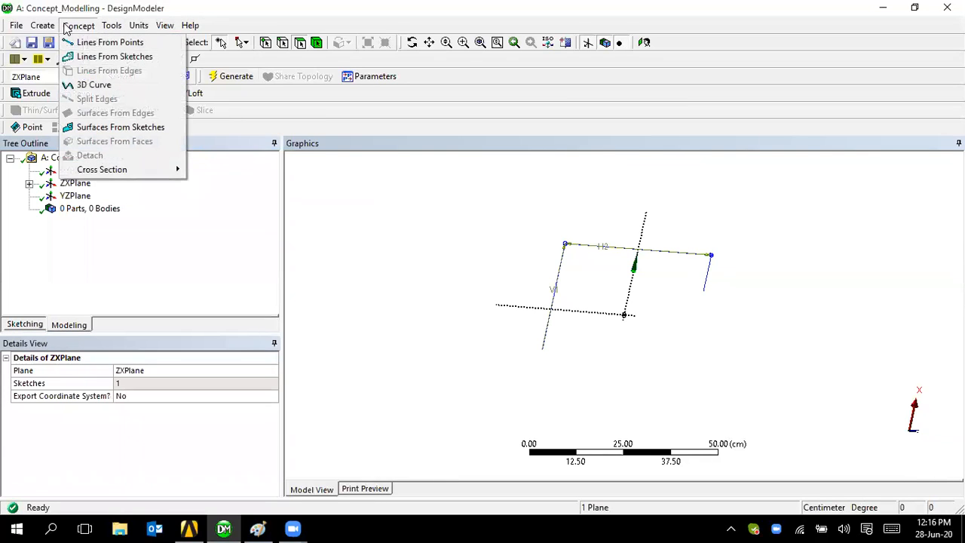
click(109, 58)
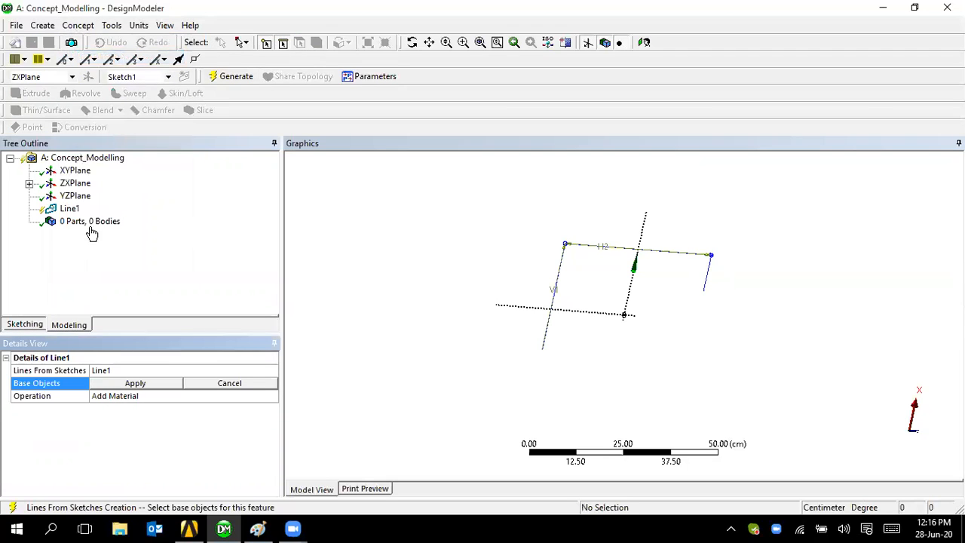
click(29, 183)
click(93, 196)
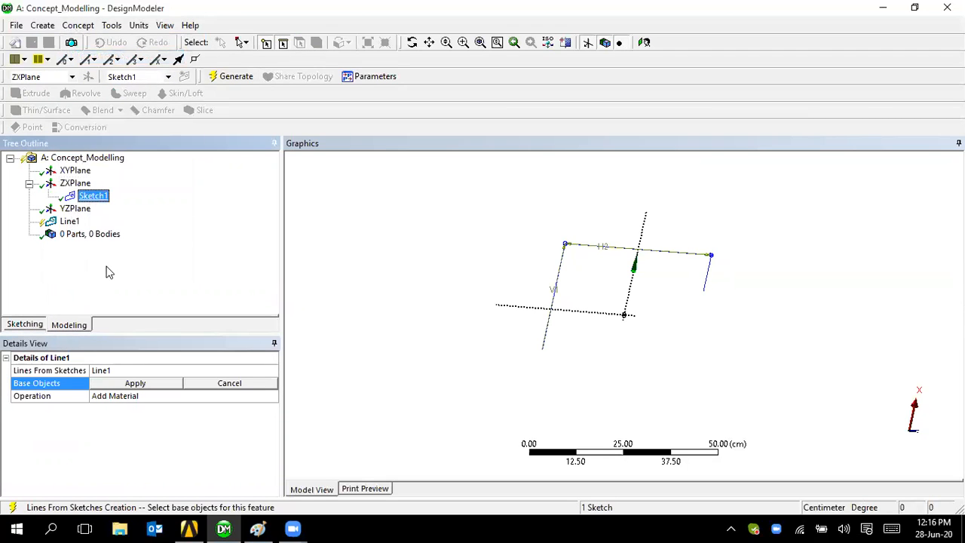
click(133, 385)
double_click(137, 397)
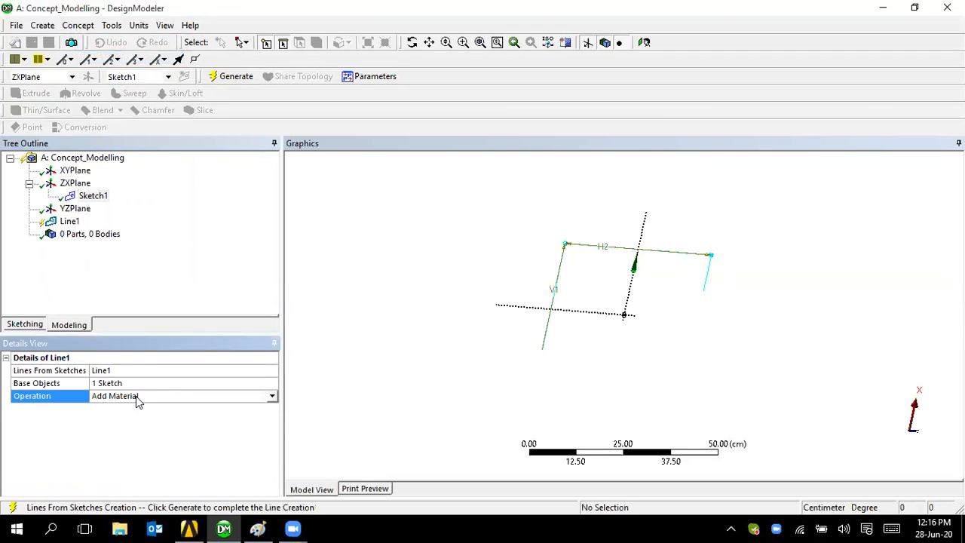
click(234, 76)
scroll(595, 296, up, 15)
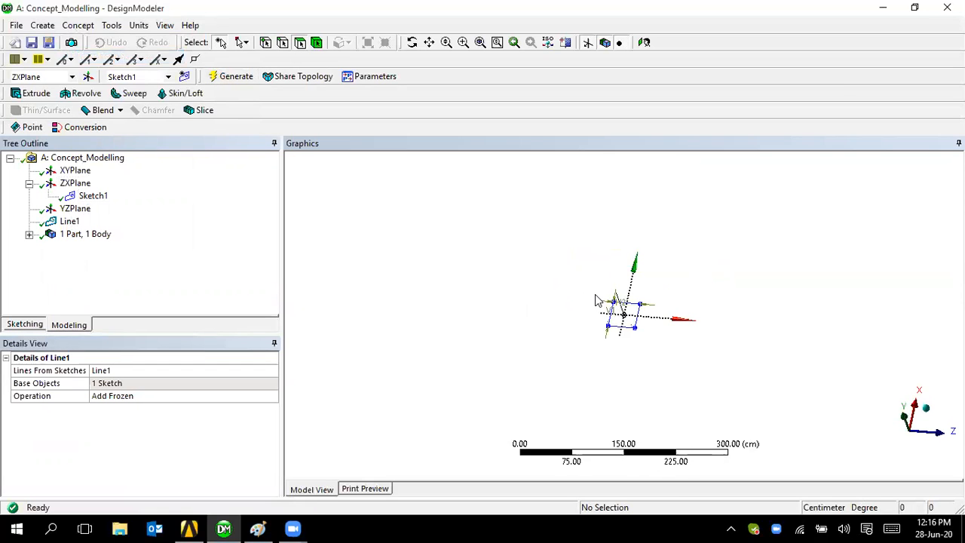
mouse_move(552, 314)
middle_down()
mouse_move(600, 292)
mouse_move(565, 291)
middle_up()
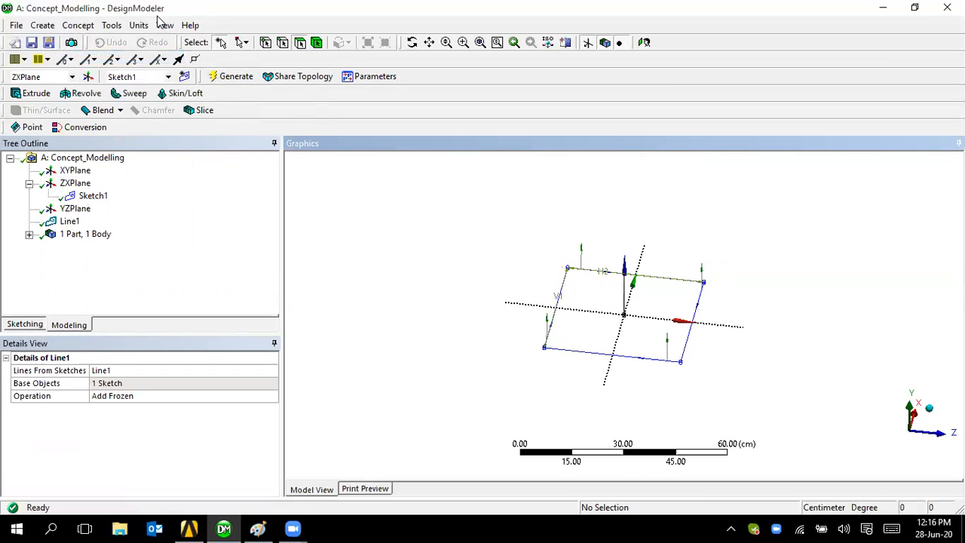
Check the section size in the Paint drawing and add a rectangular cross section in DesignModeler with B and H of 0.5 cm.
click(258, 529)
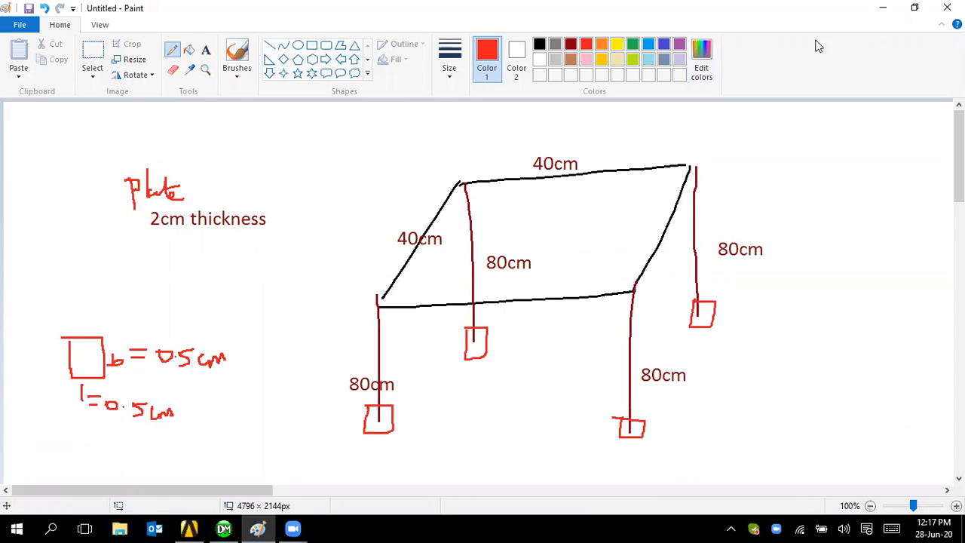
click(883, 8)
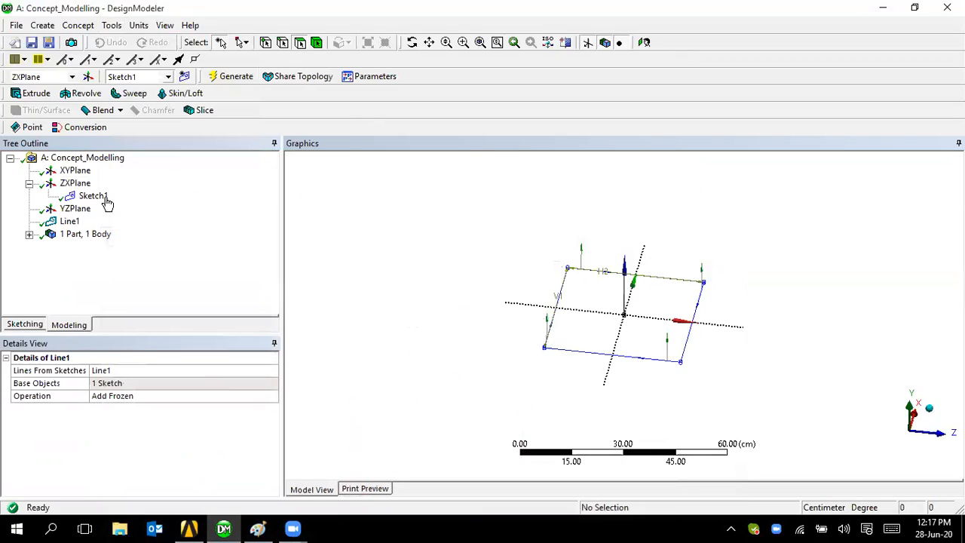
click(79, 25)
mouse_move(125, 170)
click(234, 171)
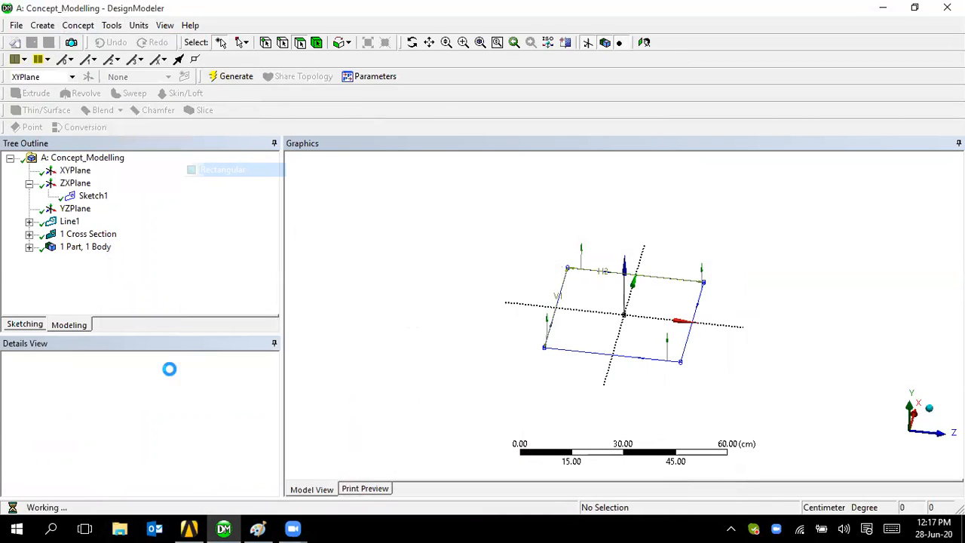
click(114, 408)
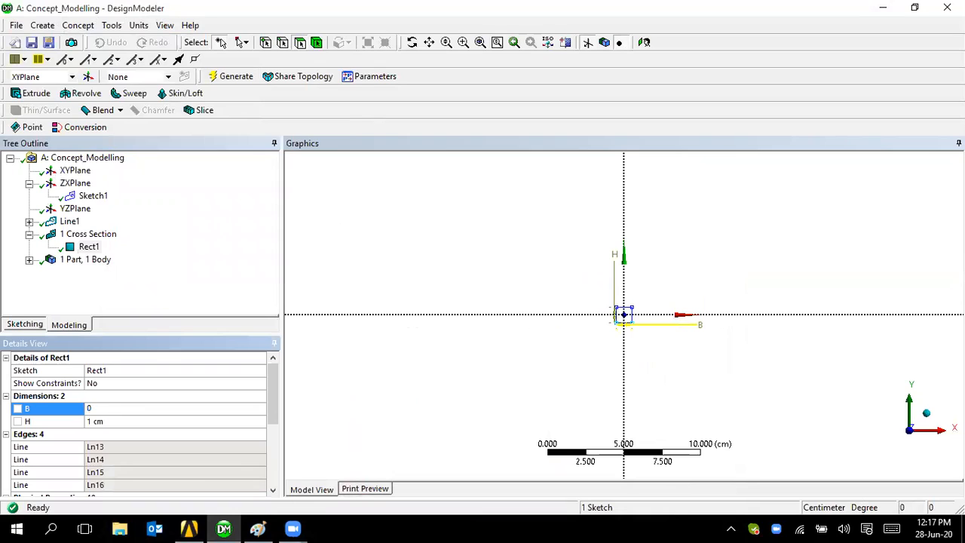
click(126, 422)
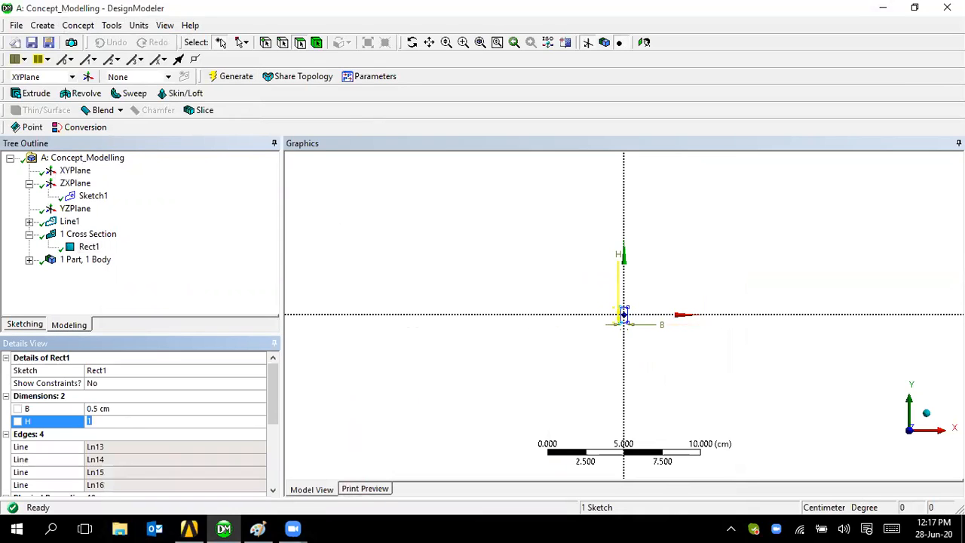
text(0.5)
key(Return)
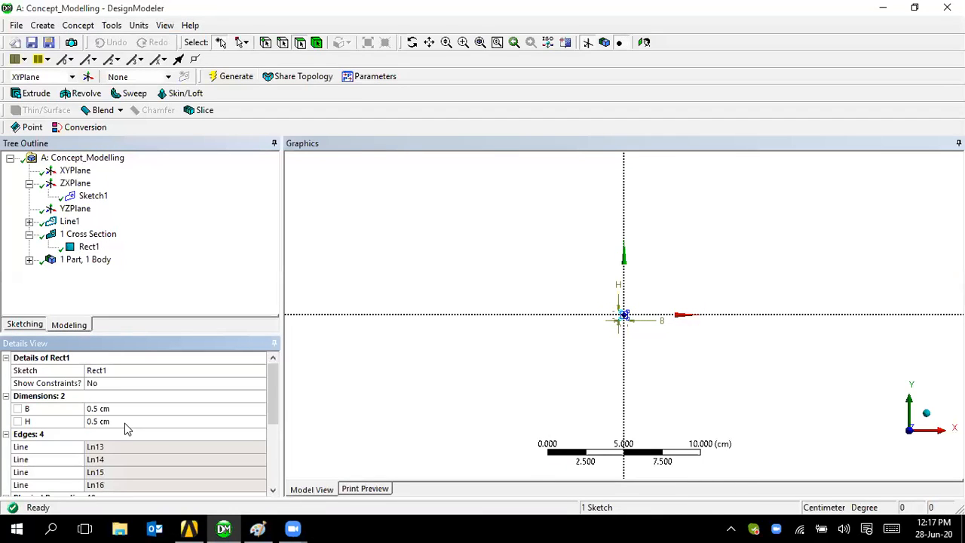
Assign the Rect1 cross section to the line body.
click(29, 260)
click(97, 273)
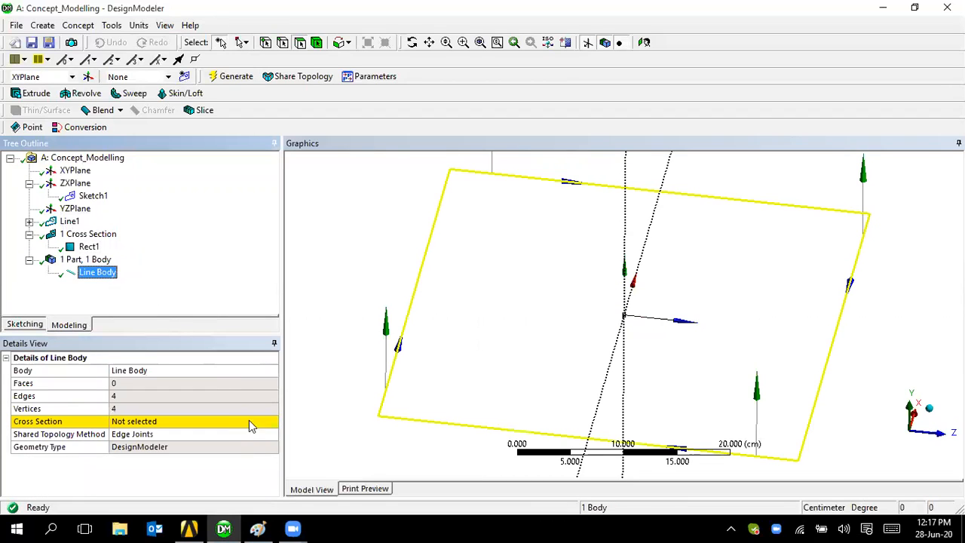
click(273, 422)
click(273, 422)
click(240, 445)
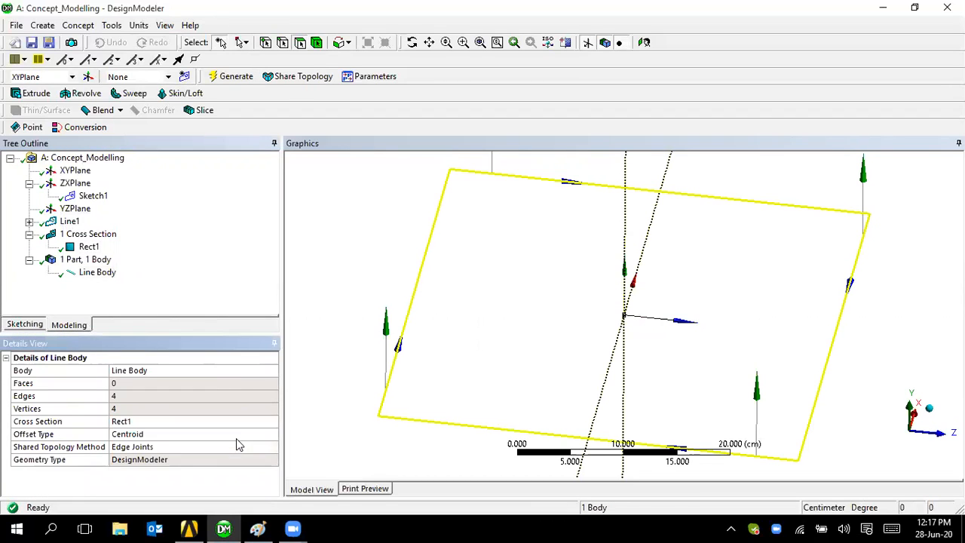
click(465, 375)
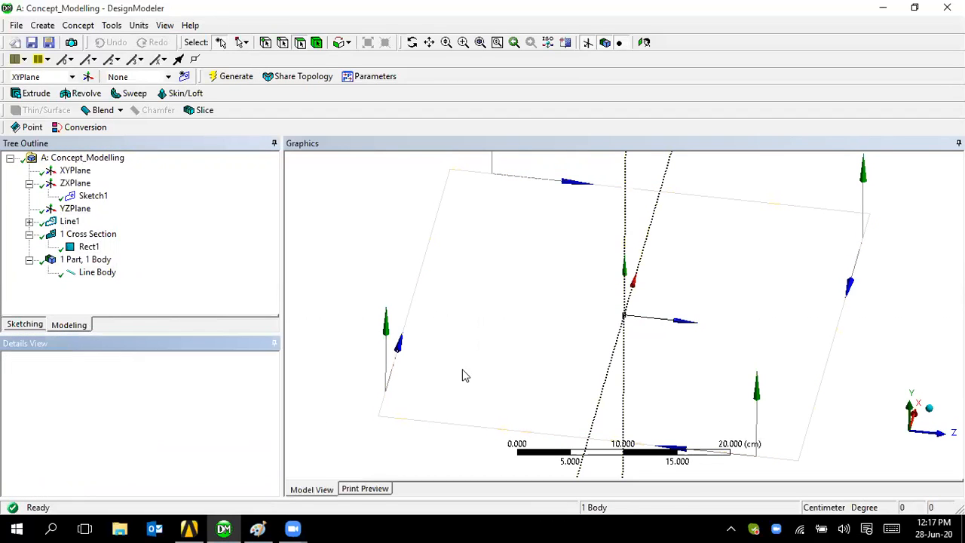
Display the line body with its cross section as solids and view the frame in perspective.
click(165, 25)
click(211, 175)
mouse_move(515, 316)
middle_down()
mouse_move(510, 330)
mouse_move(497, 310)
mouse_move(500, 323)
mouse_move(500, 301)
mouse_move(506, 317)
middle_up()
scroll(502, 304, up, 5)
mouse_move(479, 377)
middle_down()
mouse_move(481, 356)
mouse_move(480, 371)
middle_up()
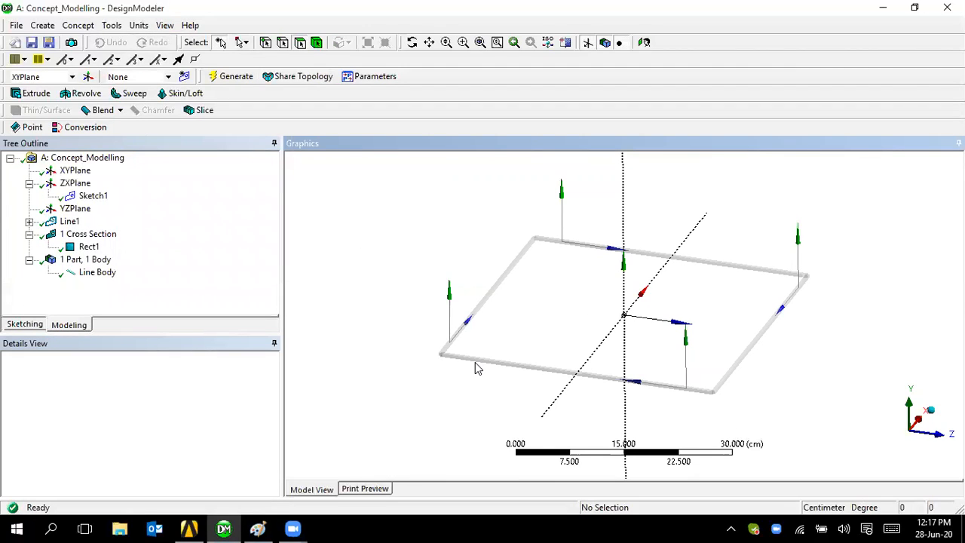
middle_drag(614, 390, 572, 389)
Create a new plane from XYPlane with an Offset Global Z transform of 20 cm and generate it.
click(66, 28)
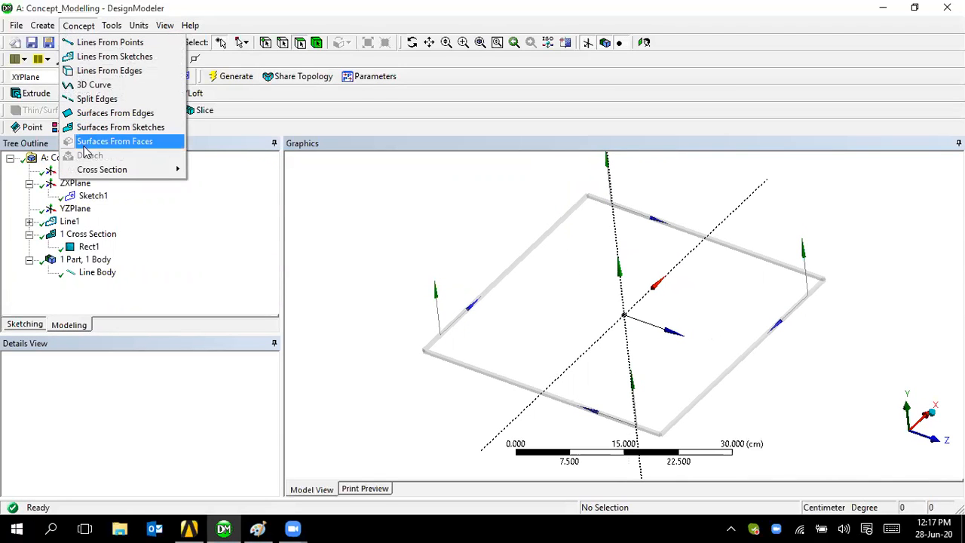
click(42, 25)
click(61, 43)
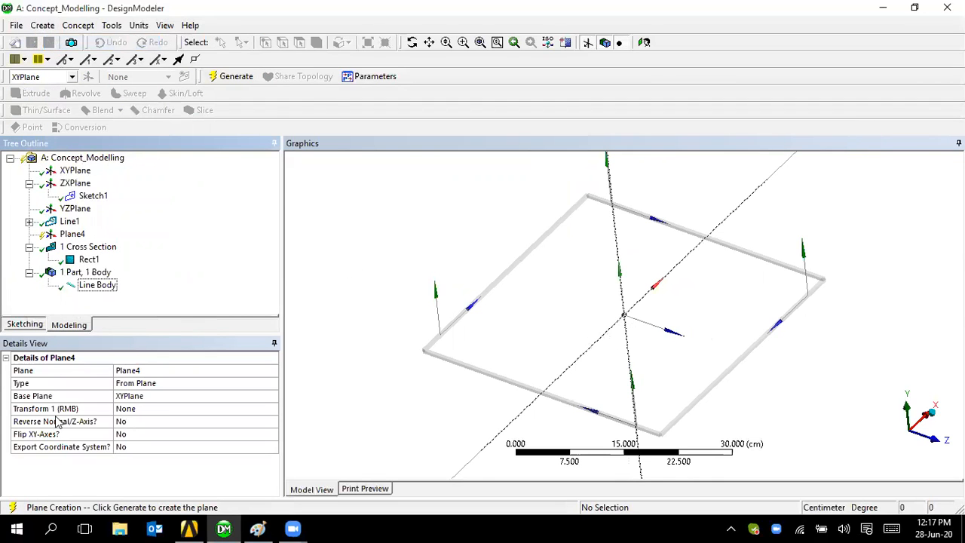
click(153, 410)
click(272, 409)
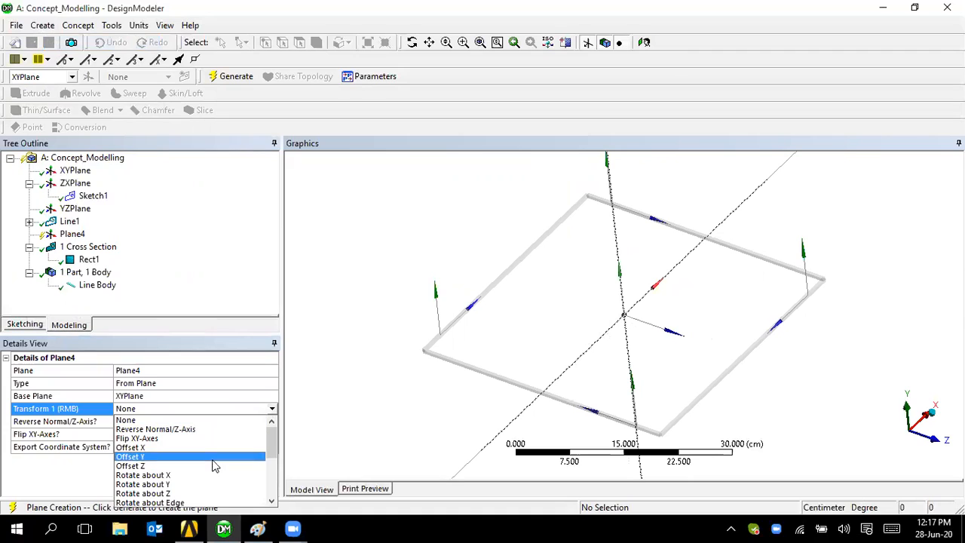
scroll(208, 477, down, 3)
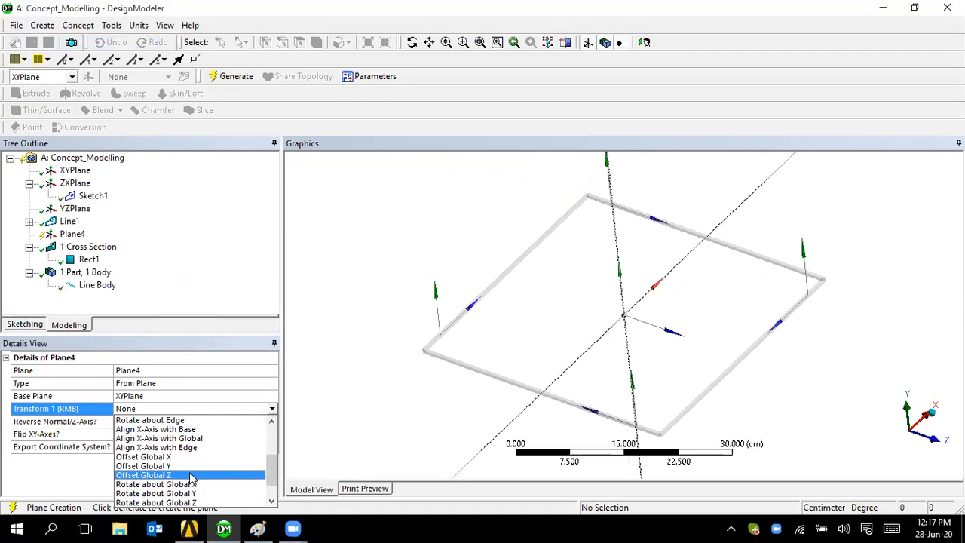
click(191, 476)
click(139, 424)
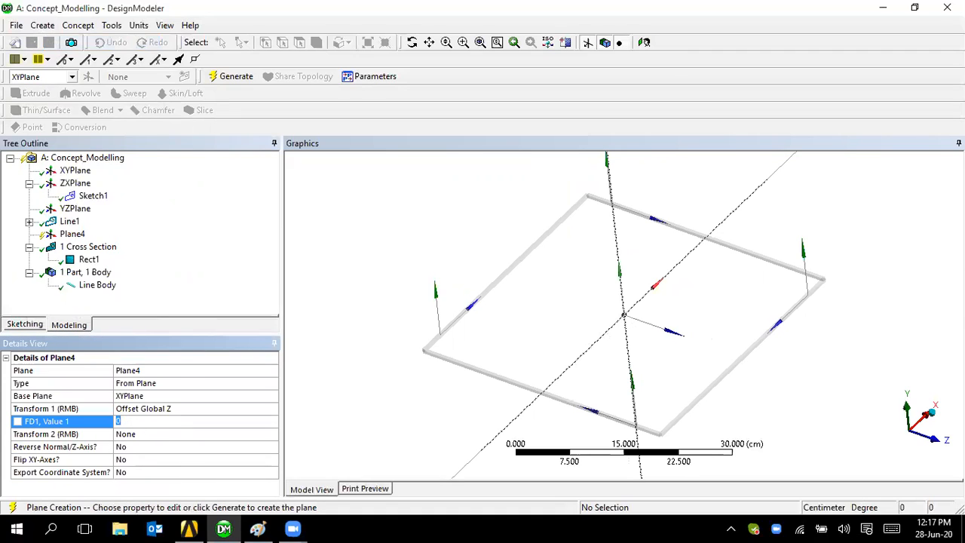
key(Return)
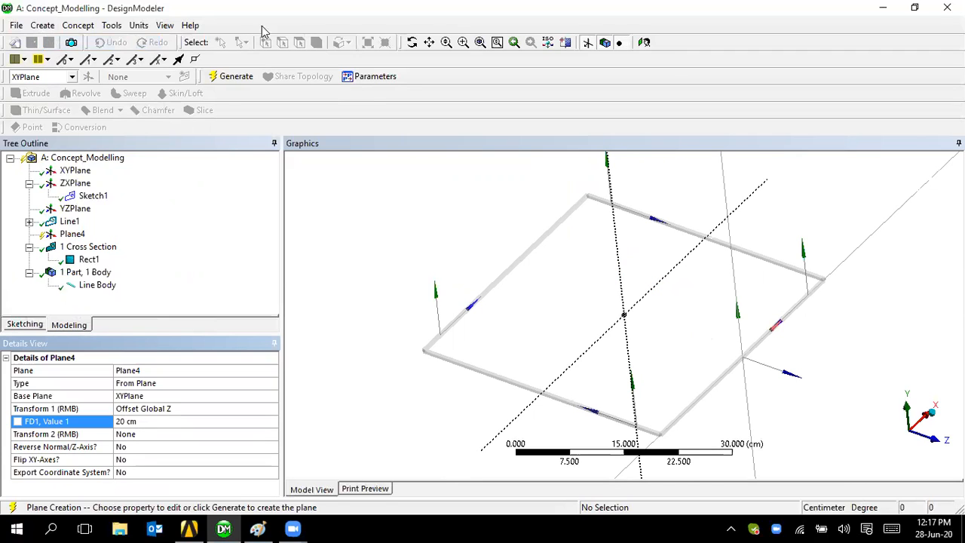
click(226, 76)
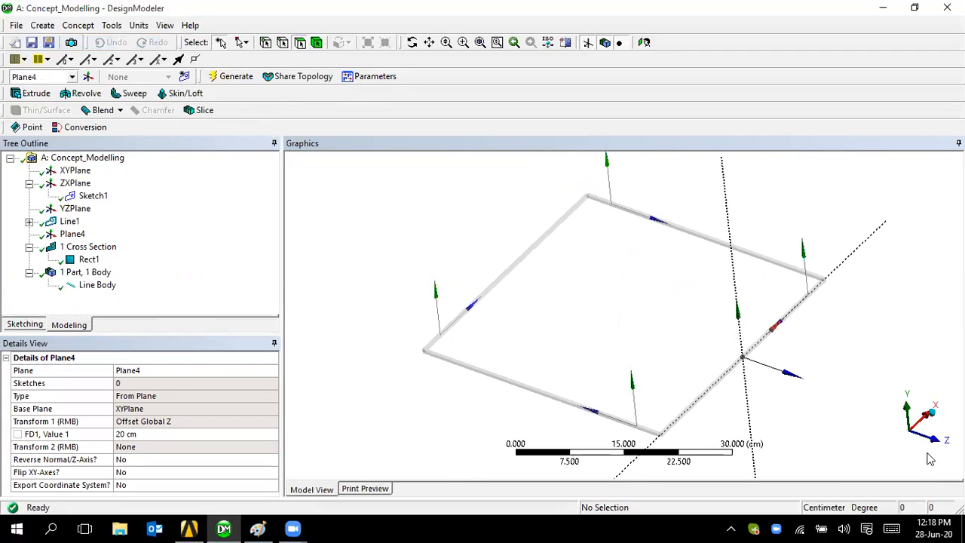
Open the offset plane Plane4 for sketching, facing it along the Z axis.
click(73, 235)
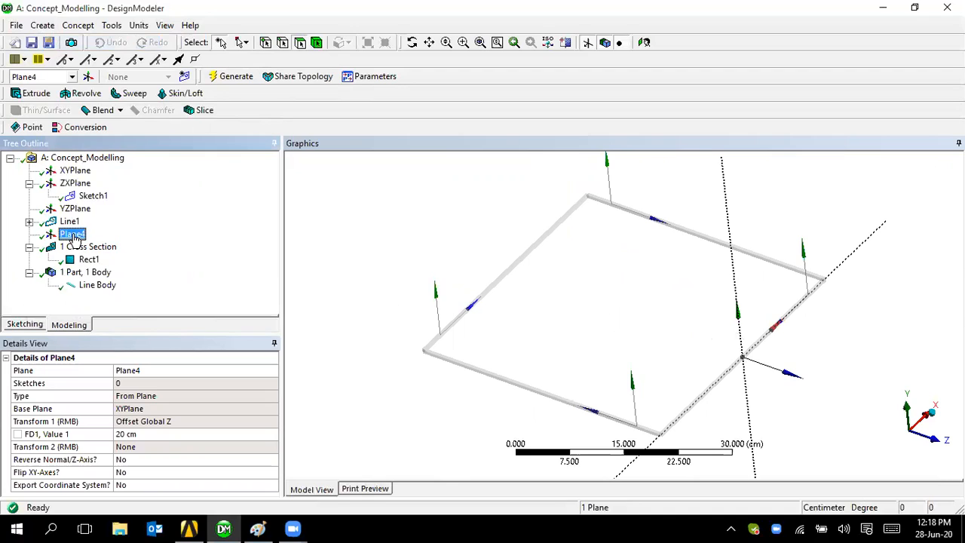
click(25, 324)
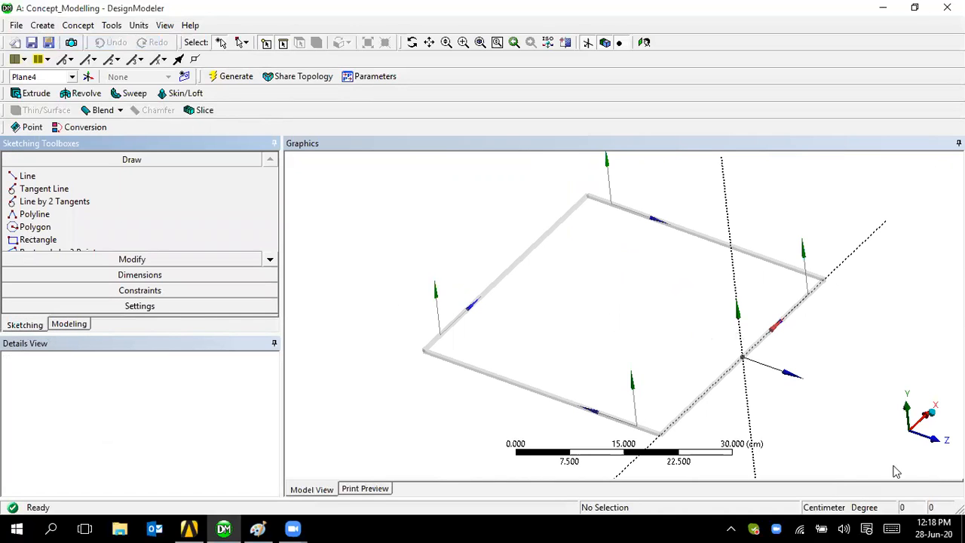
click(914, 451)
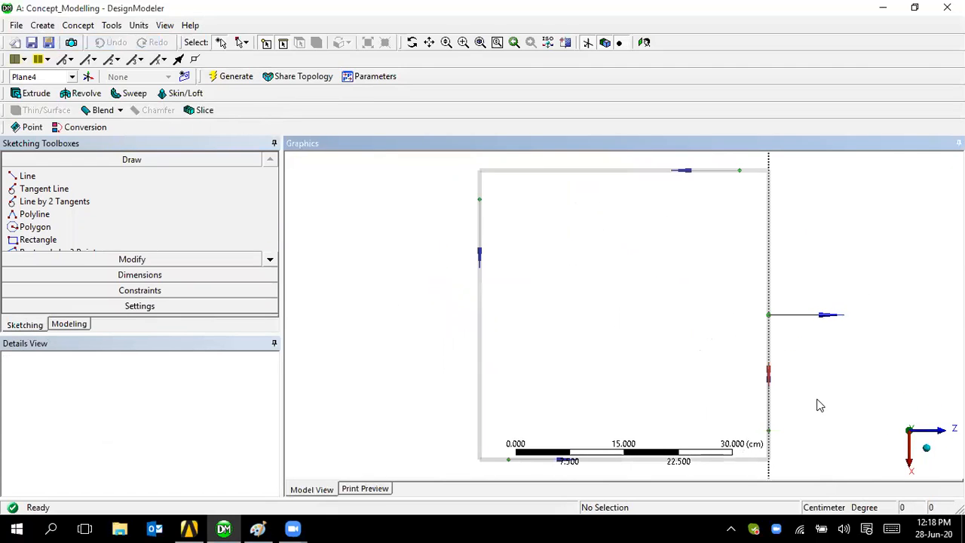
mouse_move(784, 418)
middle_down()
mouse_move(754, 352)
mouse_move(647, 319)
mouse_move(606, 347)
mouse_move(611, 360)
middle_up()
click(909, 446)
scroll(721, 358, down, 1)
ctrl+middle_drag(718, 353, 700, 258)
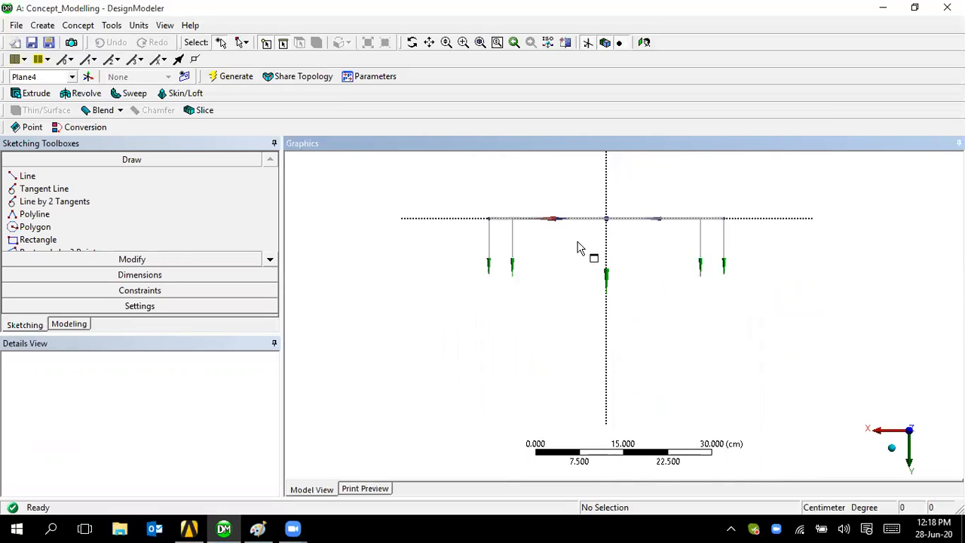
Show the 2D grid on the sketching plane.
click(155, 312)
click(234, 238)
click(269, 238)
scroll(589, 260, up, 1)
mouse_move(586, 255)
ctrl+middle_down()
mouse_move(579, 335)
mouse_move(595, 304)
ctrl+middle_up()
scroll(580, 335, up, 3)
scroll(577, 328, down, 1)
Draw two vertical leg lines about 25 cm long along Y from both end points of the frame edge.
click(113, 159)
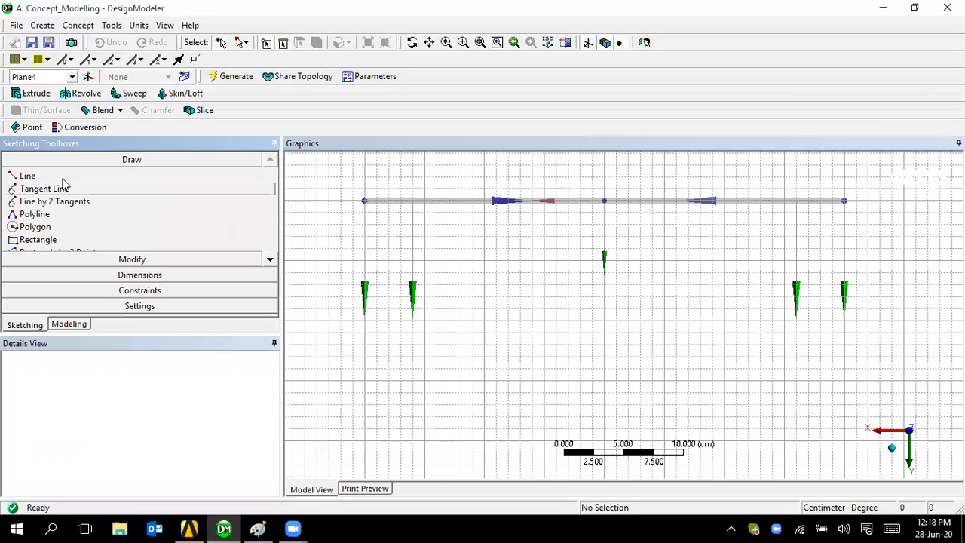
click(30, 175)
click(365, 199)
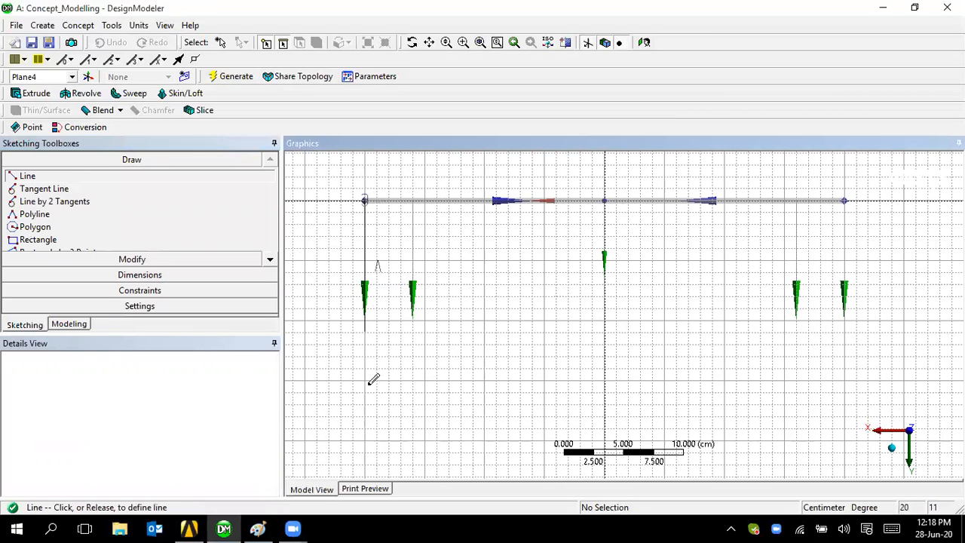
scroll(370, 462, down, 1)
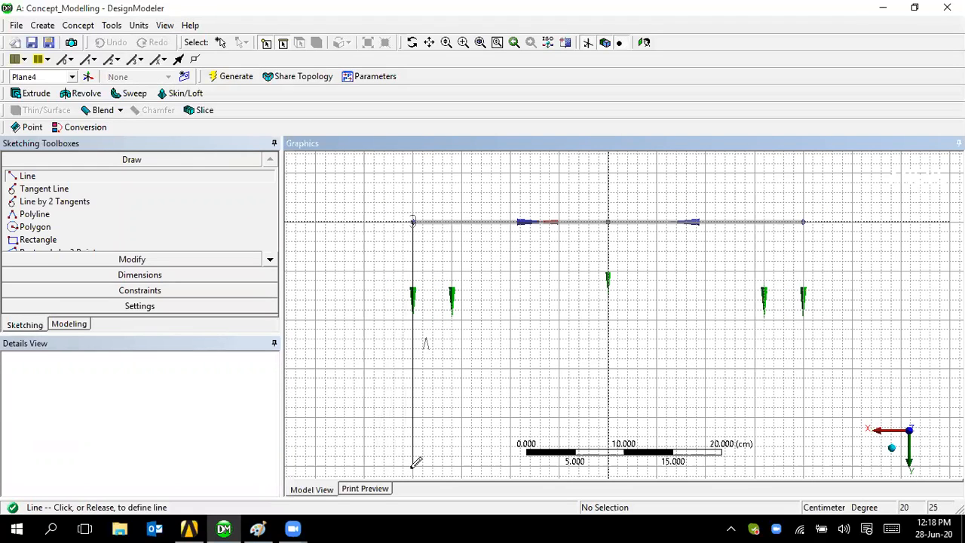
click(412, 466)
click(804, 221)
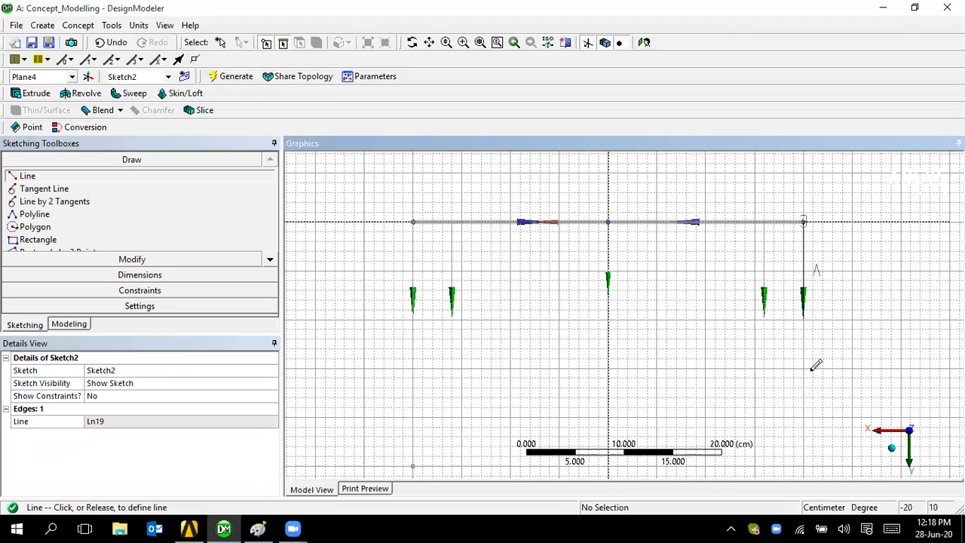
click(804, 476)
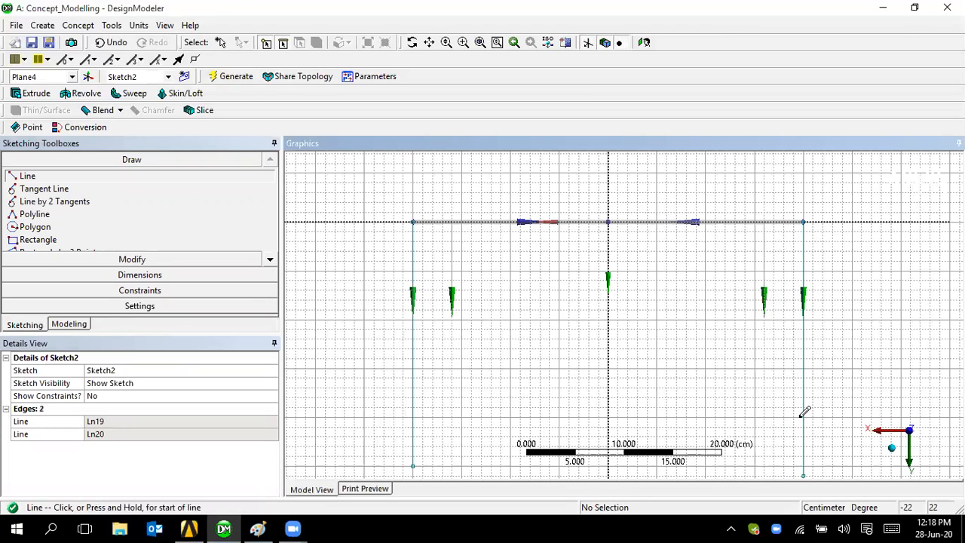
Add general length dimensions to both vertical leg lines of the sketch.
click(166, 275)
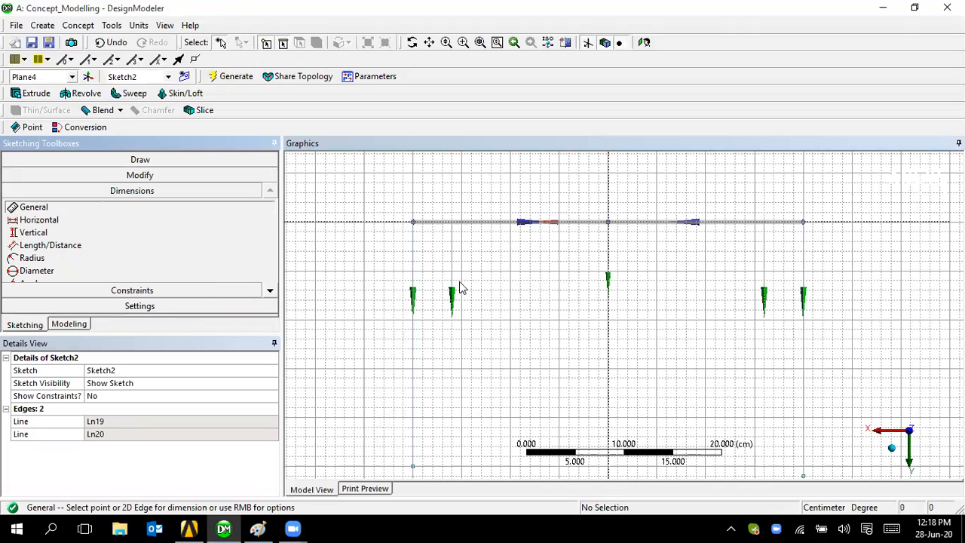
click(414, 306)
click(415, 325)
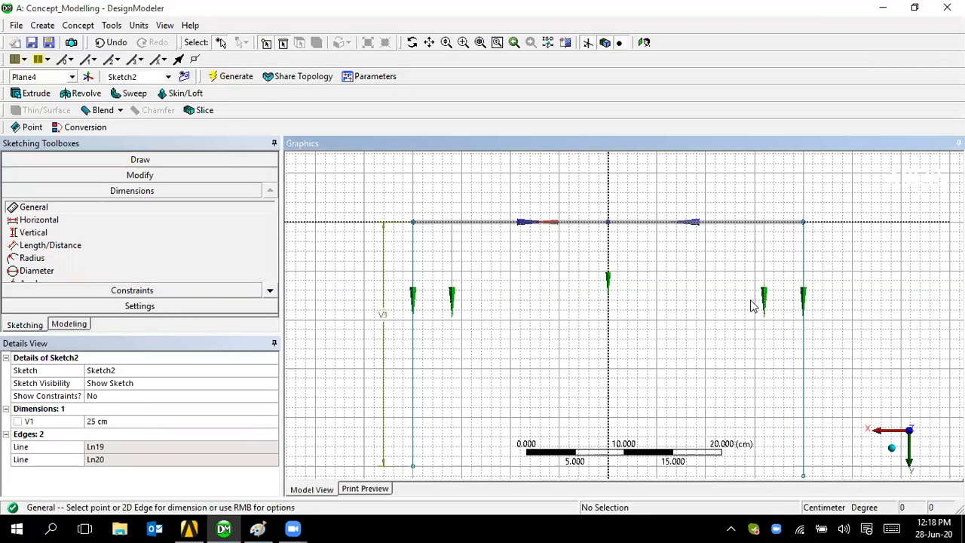
click(803, 328)
click(801, 330)
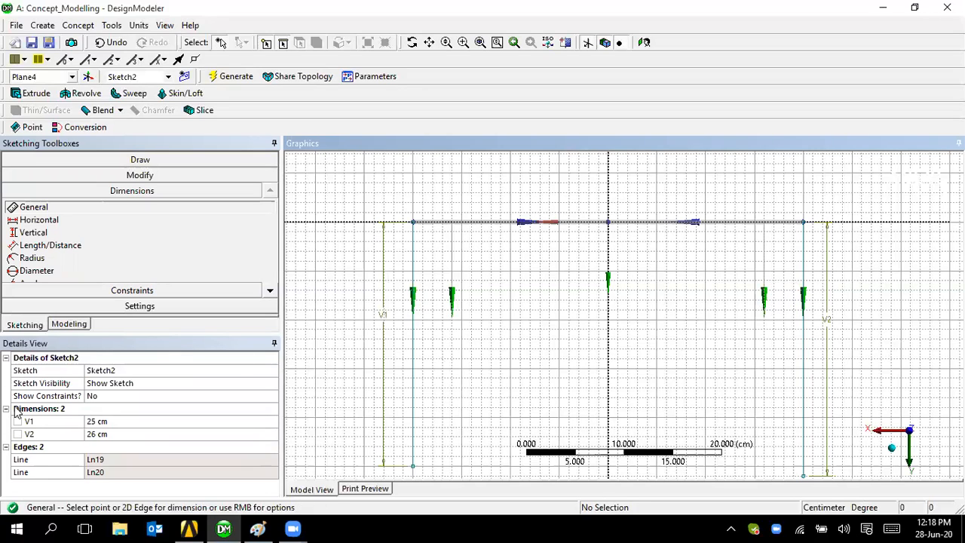
Set the length dimensions V1 and V2 of both leg lines to 80 cm.
click(93, 421)
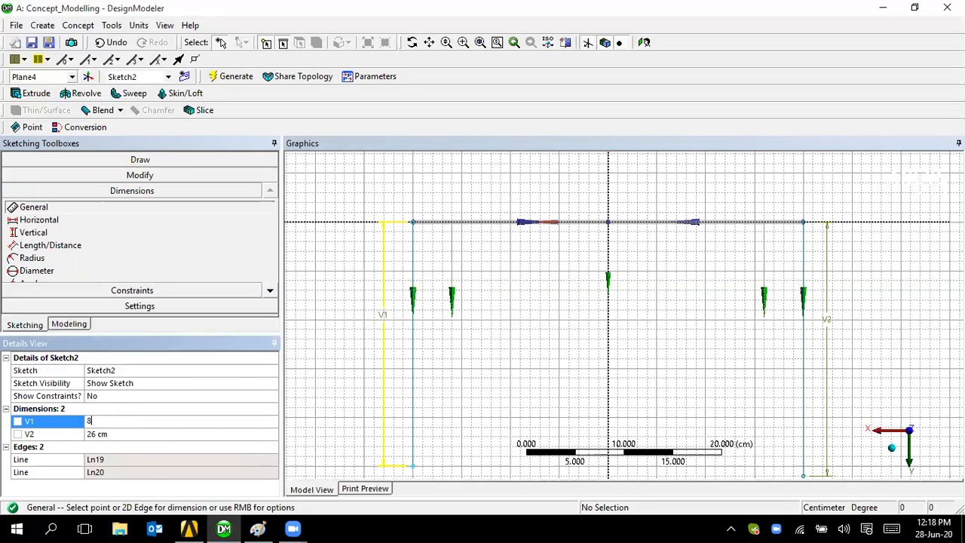
text(80)
key(Return)
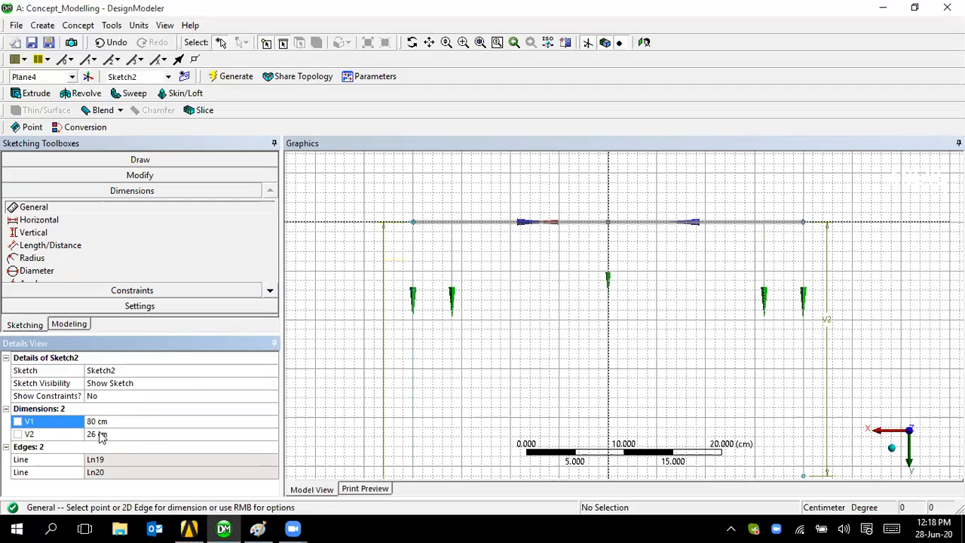
click(100, 434)
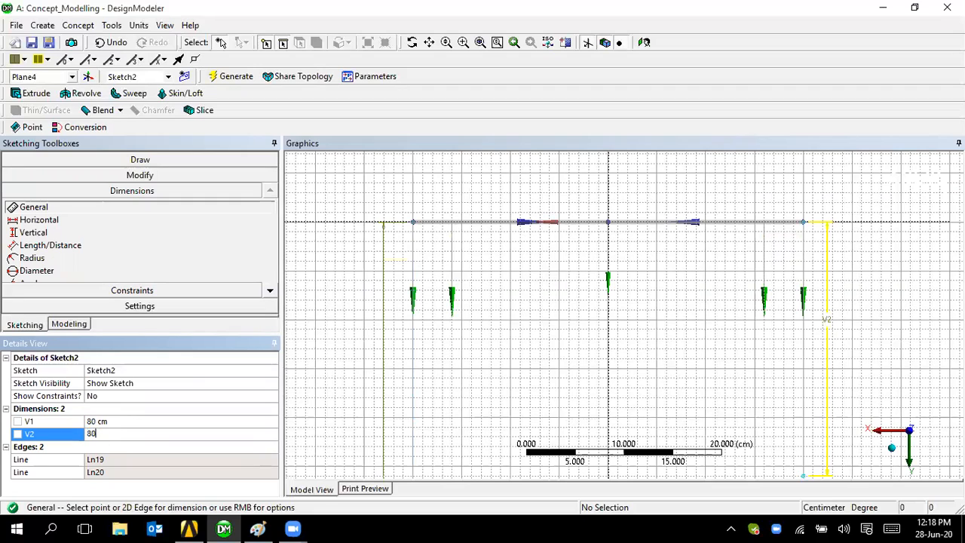
key(Return)
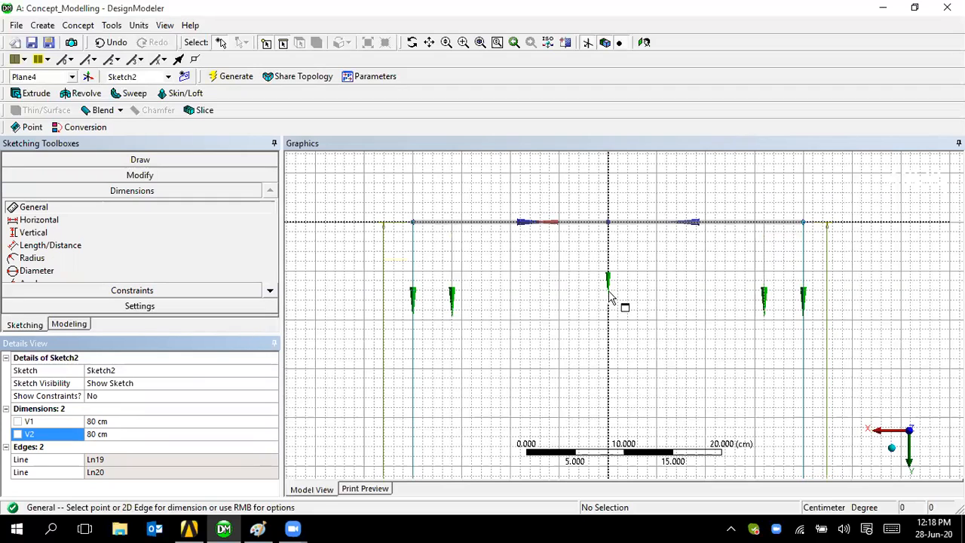
Turn off the 2D grid display and grid snapping for the sketch plane.
scroll(626, 306, down, 5)
click(123, 305)
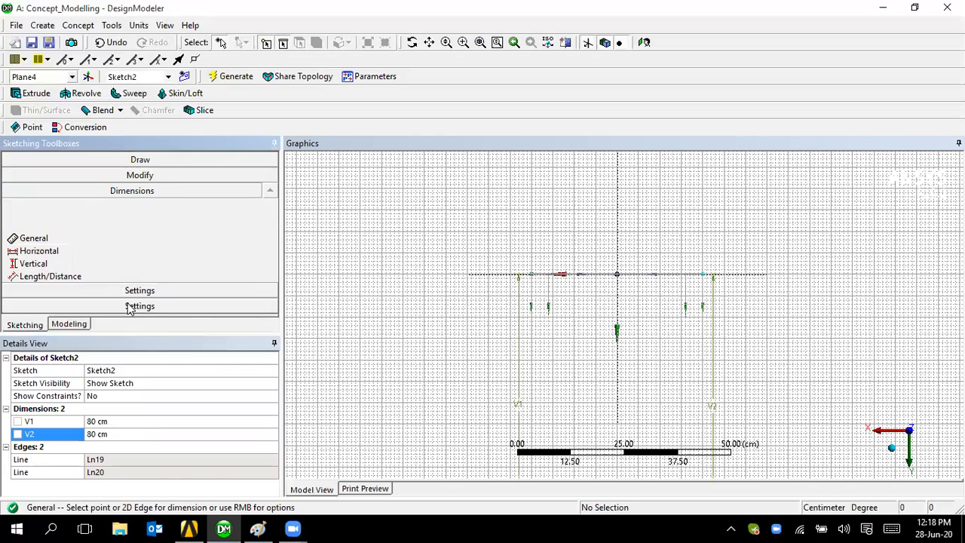
click(235, 239)
click(269, 238)
mouse_move(615, 294)
middle_down()
mouse_move(541, 319)
mouse_move(510, 267)
mouse_move(659, 352)
mouse_move(534, 339)
mouse_move(584, 339)
mouse_move(589, 311)
middle_up()
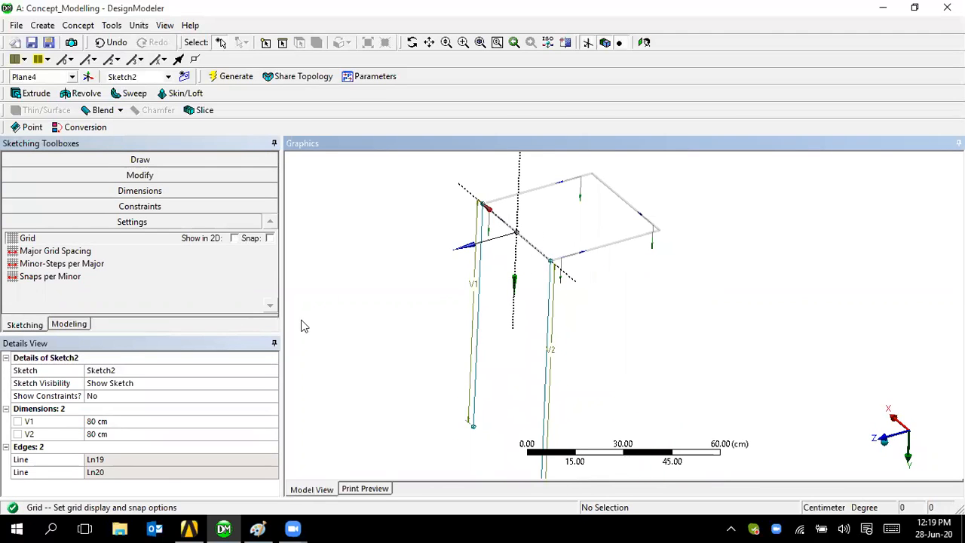
Generate a Lines From Sketches feature from the two leg lines with the operation Add Frozen.
click(54, 323)
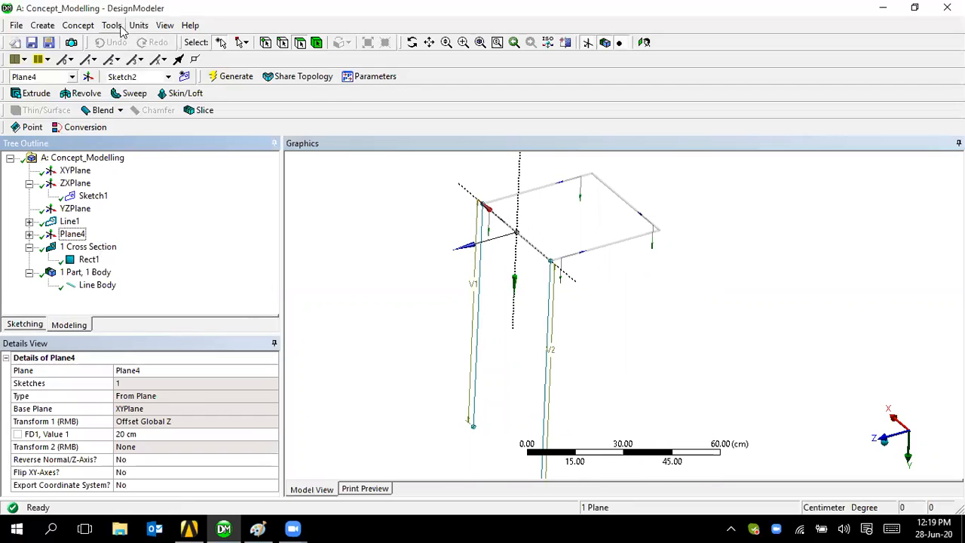
click(78, 26)
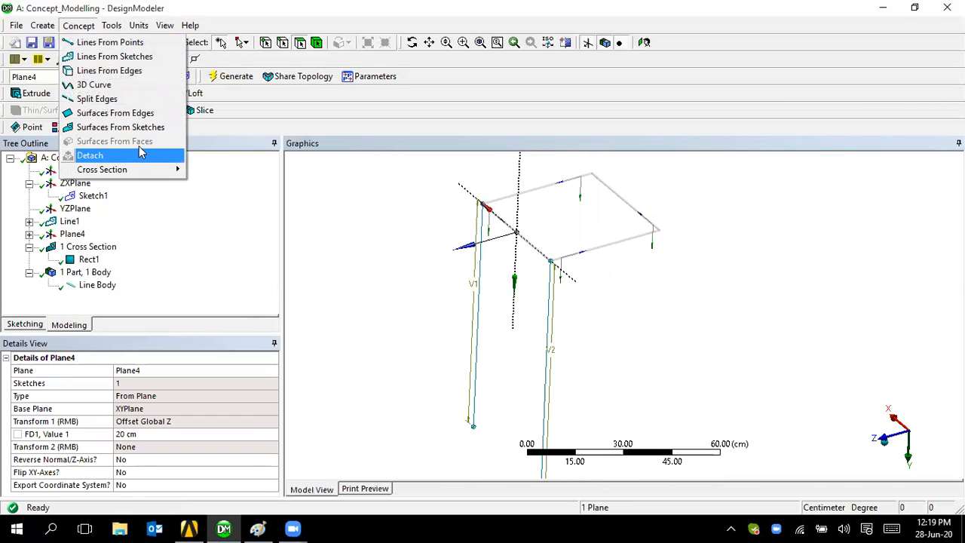
click(113, 56)
click(490, 326)
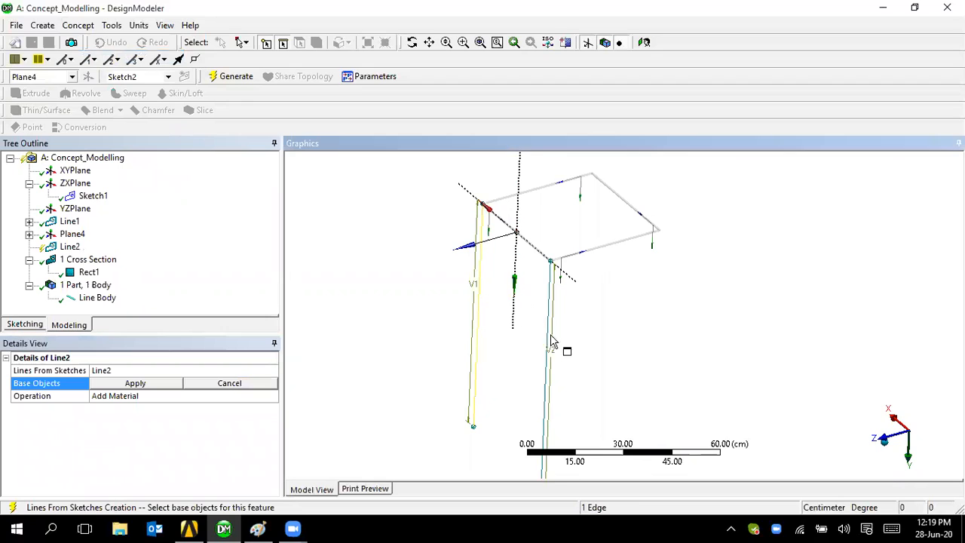
ctrl+click(551, 340)
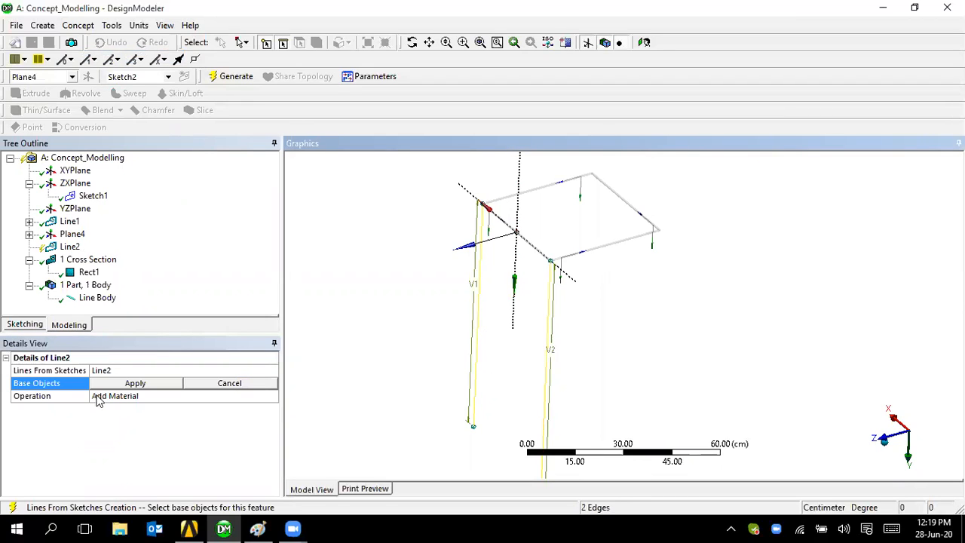
click(120, 385)
double_click(131, 397)
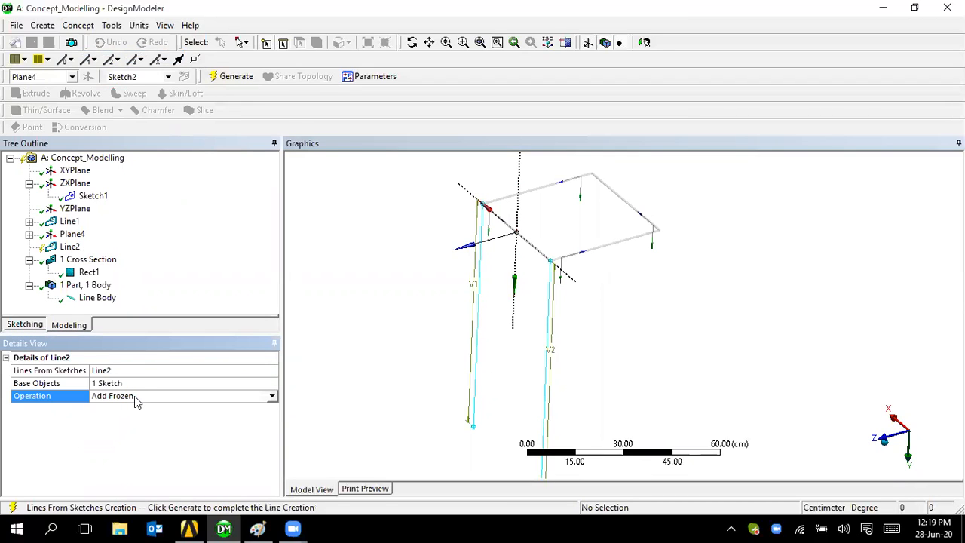
click(230, 79)
Assign the Rect1 cross section to both leg line bodies.
scroll(486, 285, up, 3)
ctrl+middle_drag(492, 269, 471, 364)
scroll(469, 351, up, 3)
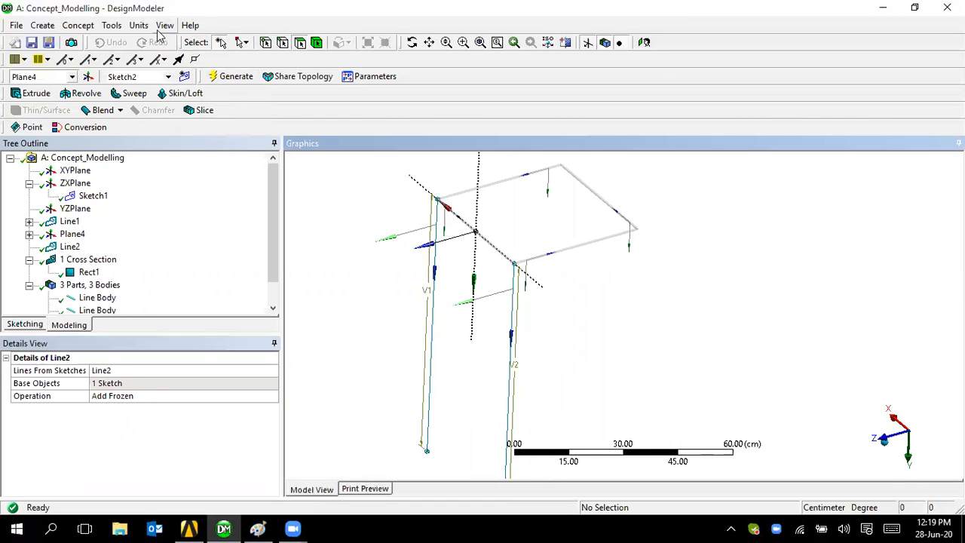
scroll(138, 308, down, 1)
click(86, 288)
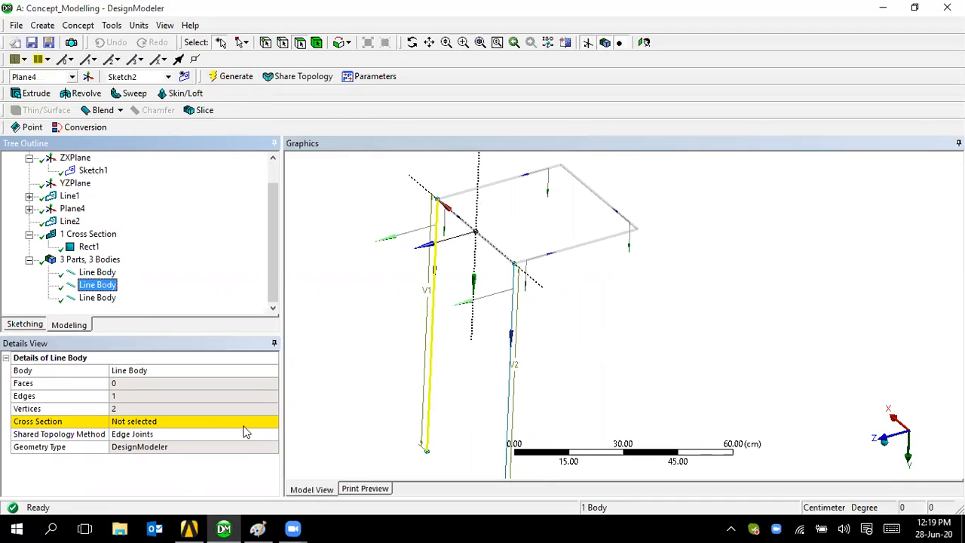
click(268, 423)
click(274, 422)
click(258, 442)
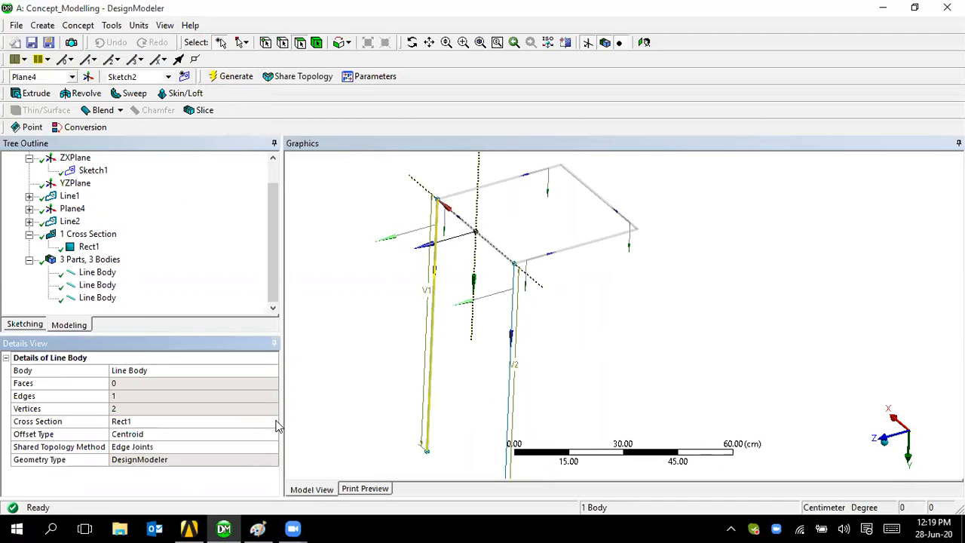
click(97, 297)
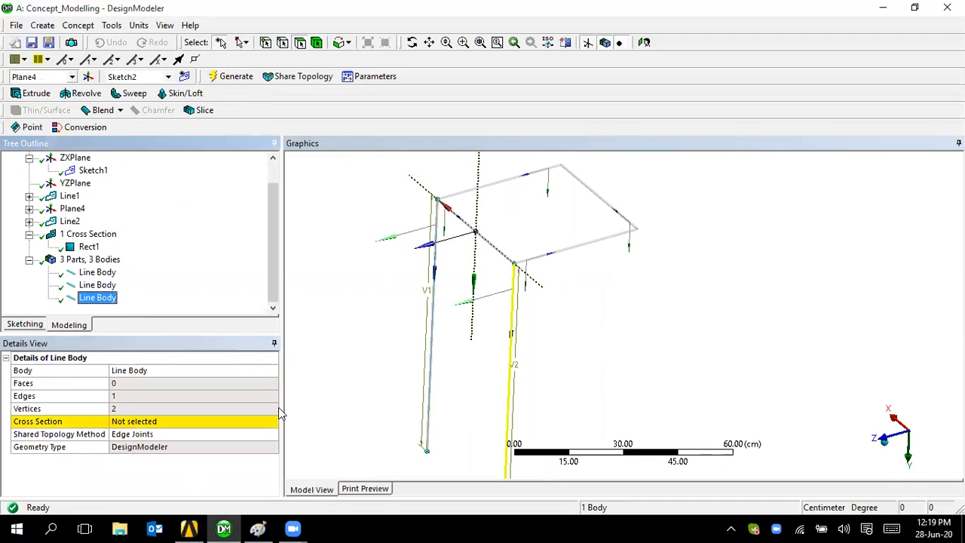
click(273, 423)
click(274, 423)
click(258, 442)
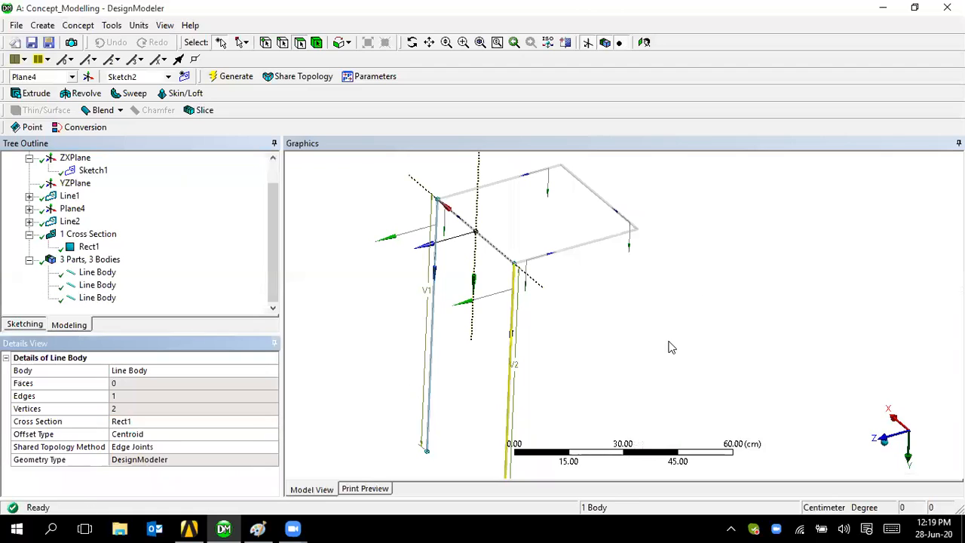
Examine the corner joint between leg and frame and the overall cross-section display.
click(668, 345)
scroll(550, 330, up, 2)
scroll(589, 380, up, 2)
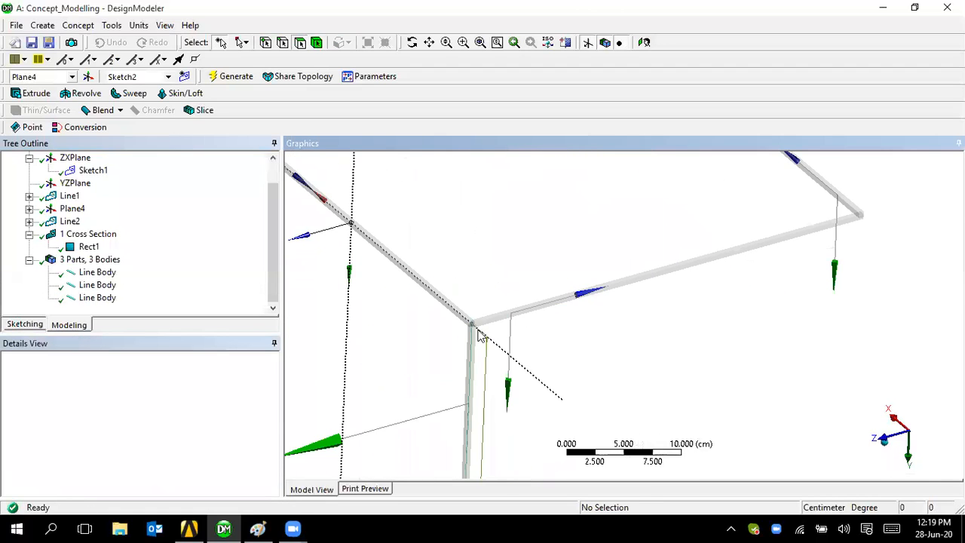
scroll(487, 328, down, 4)
ctrl+middle_drag(594, 340, 493, 278)
scroll(498, 279, down, 2)
middle_drag(555, 291, 526, 316)
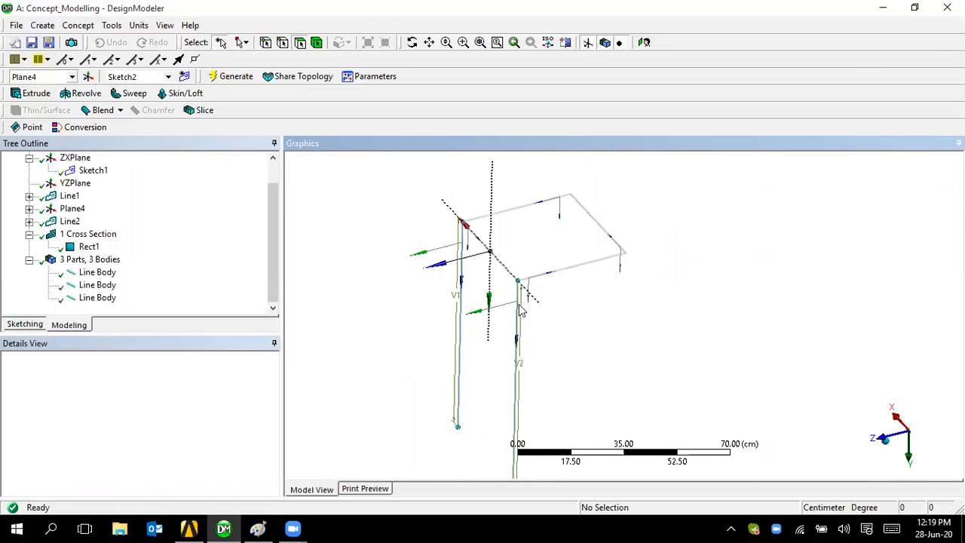
scroll(624, 267, up, 3)
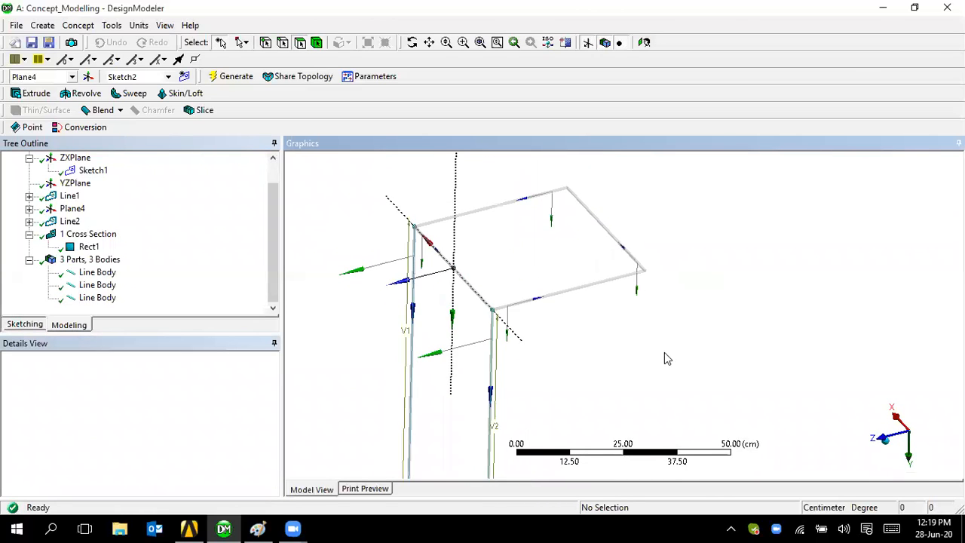
Start a linear pattern with the two leg line bodies as its geometry.
click(44, 25)
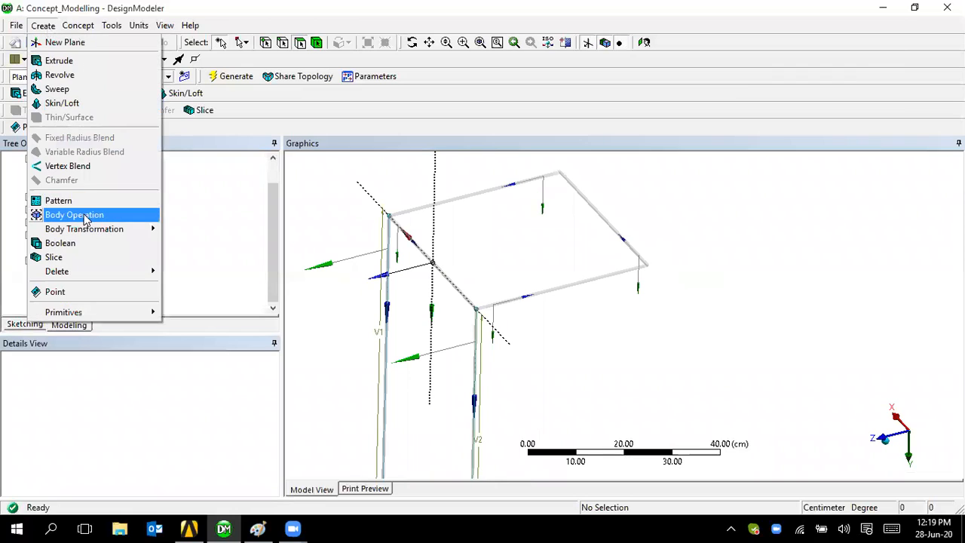
click(46, 200)
click(479, 388)
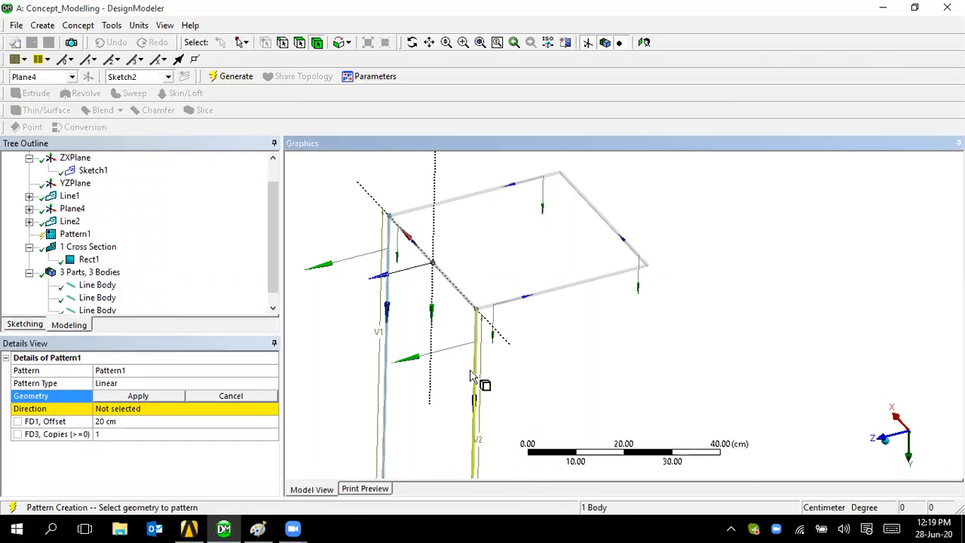
ctrl+click(387, 339)
click(132, 400)
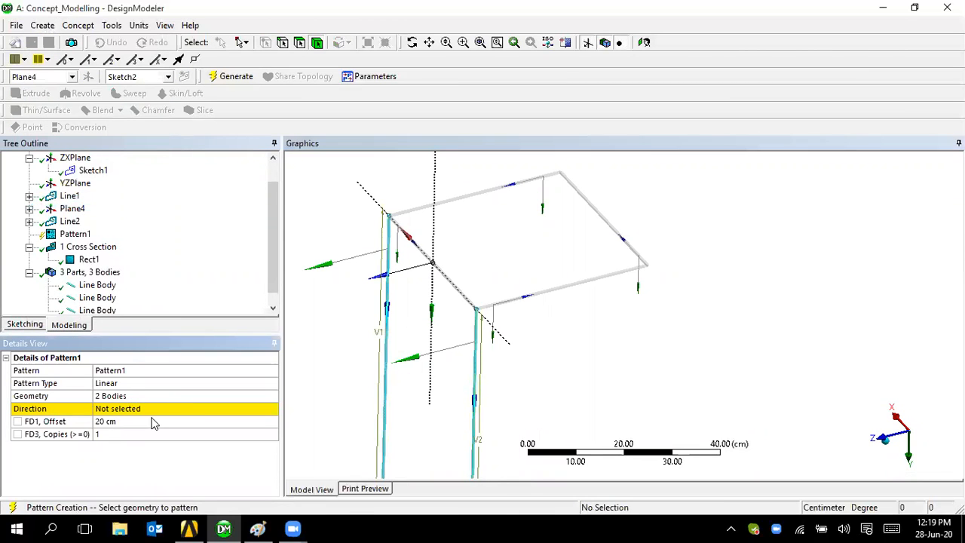
Set the leg pattern's offset to 40 cm.
click(151, 411)
click(137, 422)
text(40)
key(Return)
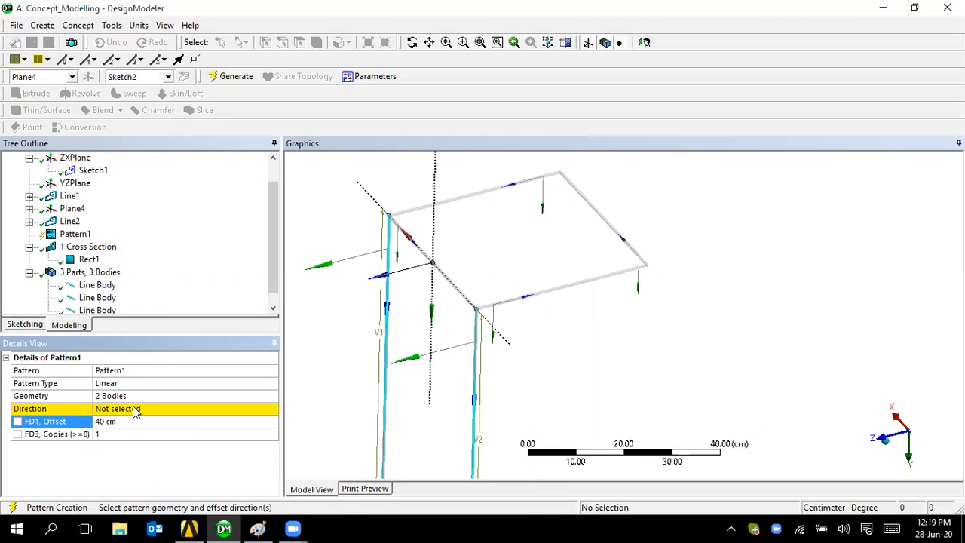
Set the leg pattern's direction to the normal of XYPlane.
click(136, 411)
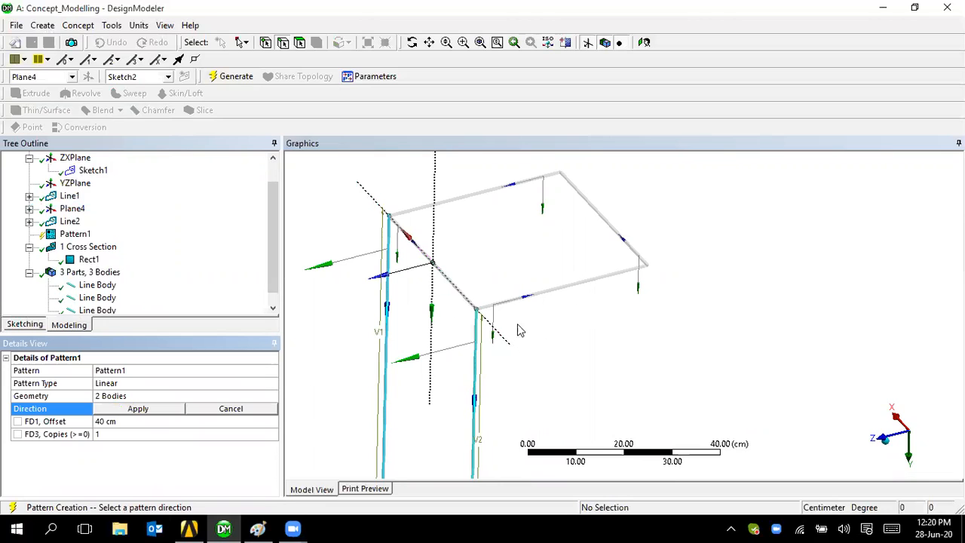
scroll(121, 209, up, 1)
click(76, 171)
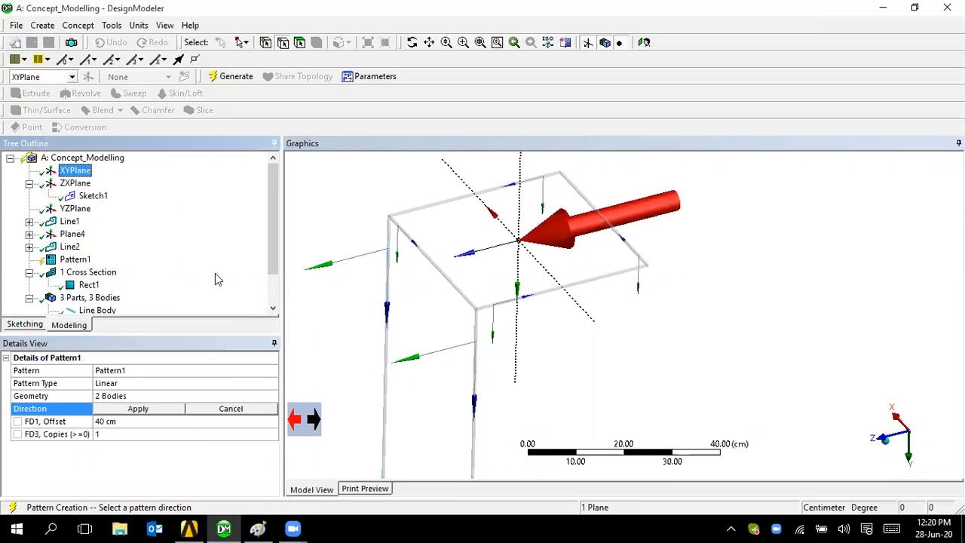
click(126, 412)
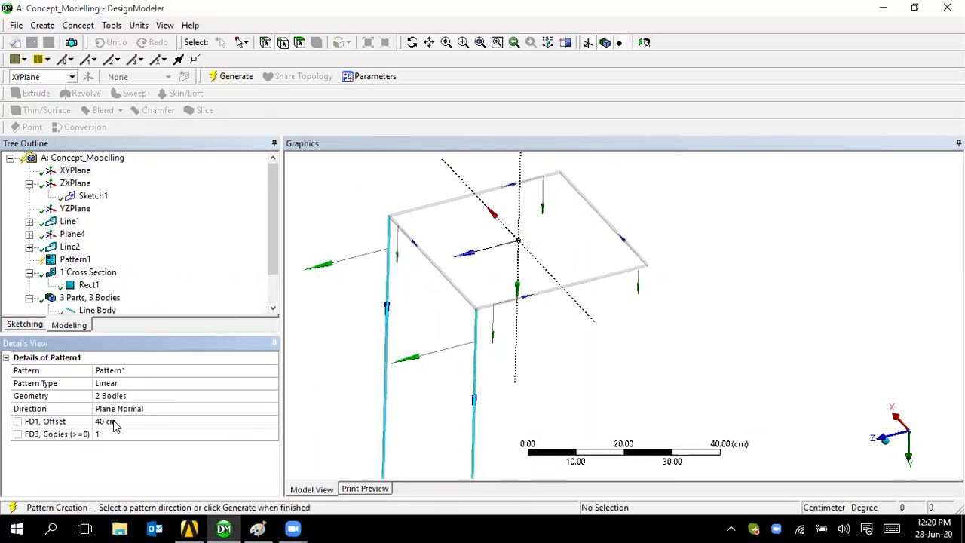
Set the pattern offset to 20 cm with one copy and generate the pattern.
click(114, 421)
key(Return)
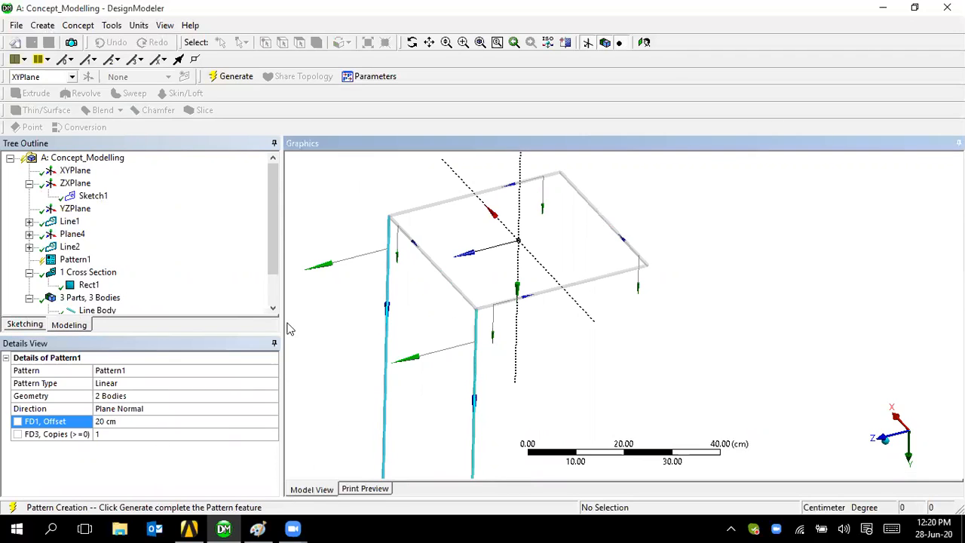
click(229, 78)
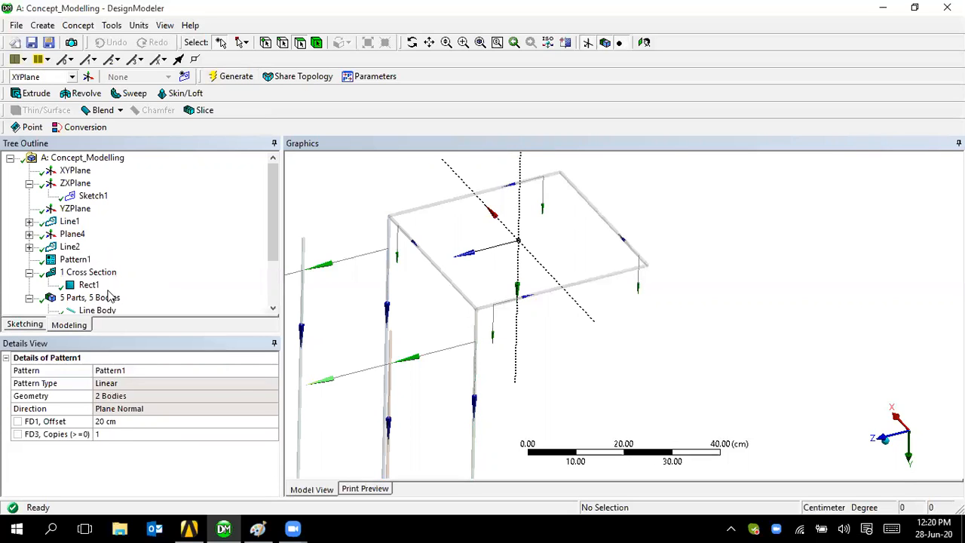
Edit the selections of Pattern1 to reverse its plane-normal direction towards the frame and regenerate it.
scroll(109, 295, down, 2)
scroll(76, 230, up, 1)
right_click(79, 234)
click(113, 239)
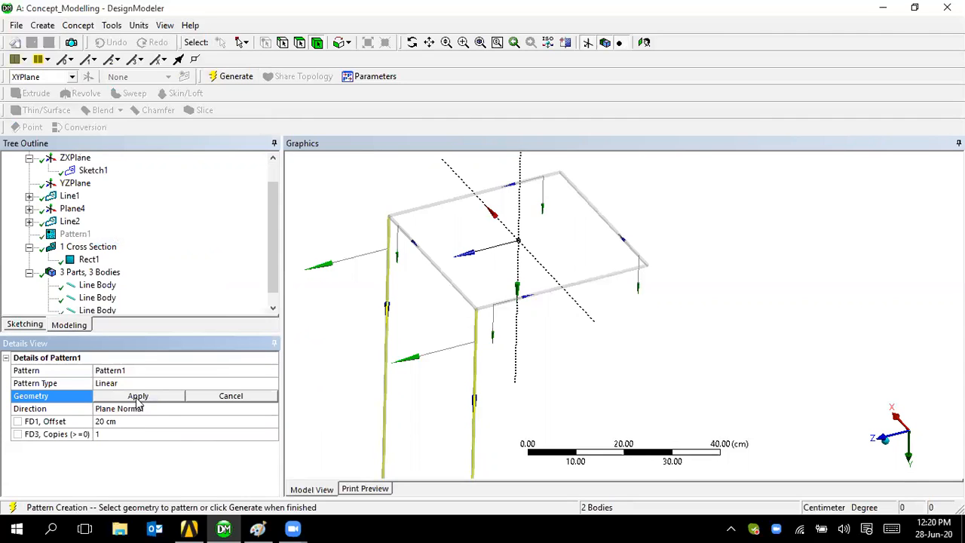
click(137, 397)
click(136, 409)
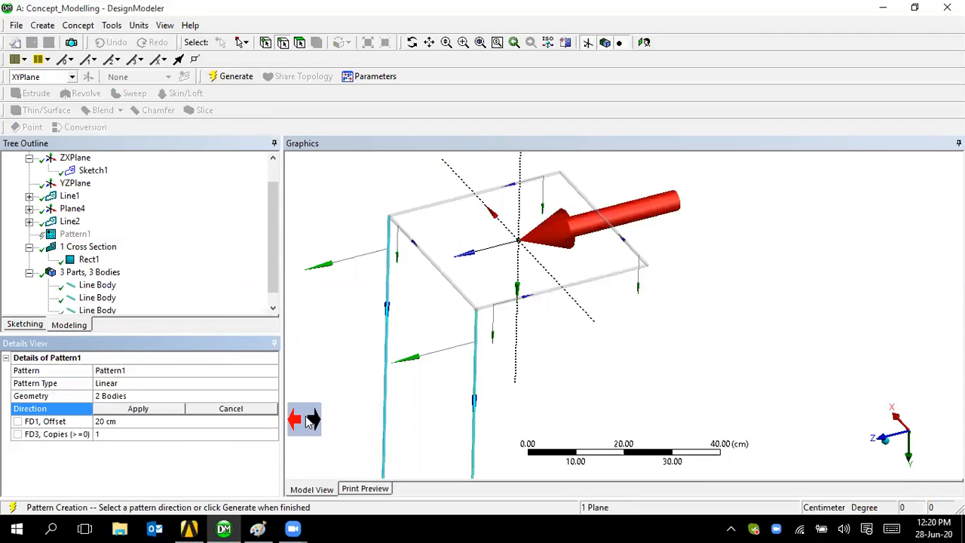
click(294, 423)
click(138, 409)
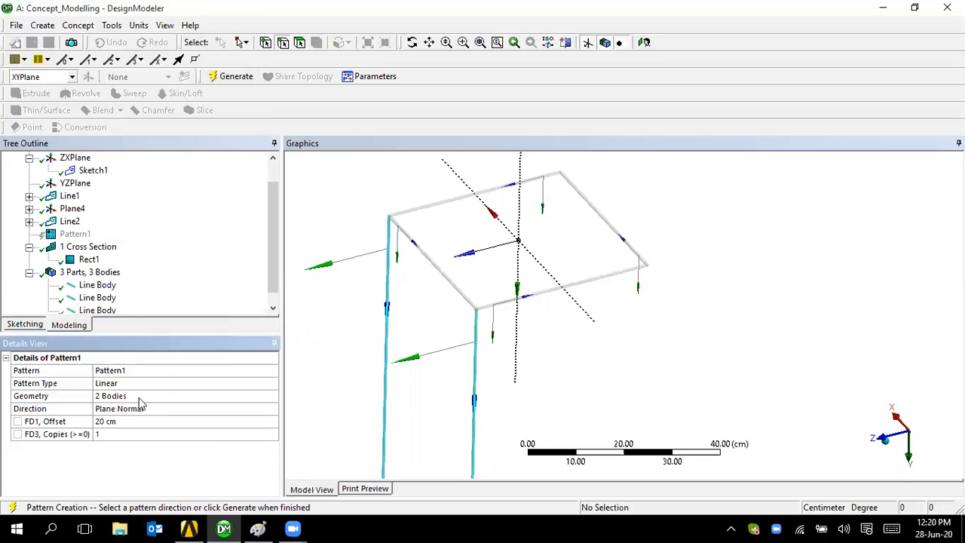
click(230, 76)
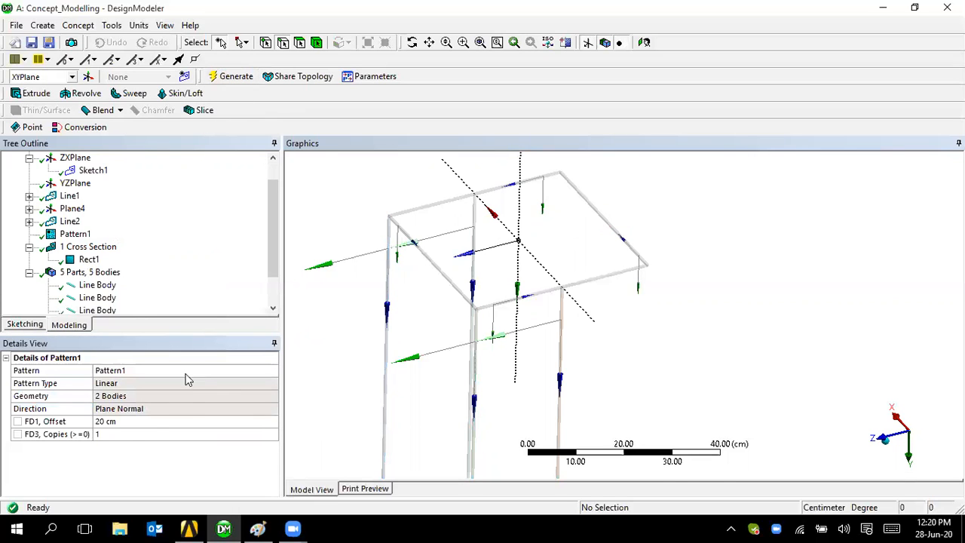
Set Pattern1's offset to 40 cm and regenerate the leg pattern.
middle_drag(692, 300, 651, 290)
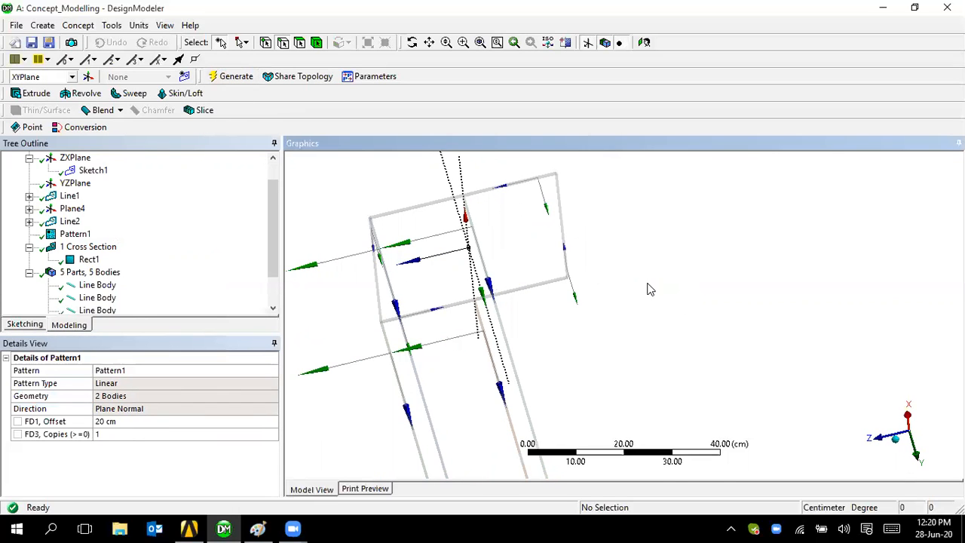
middle_drag(534, 311, 621, 304)
click(114, 423)
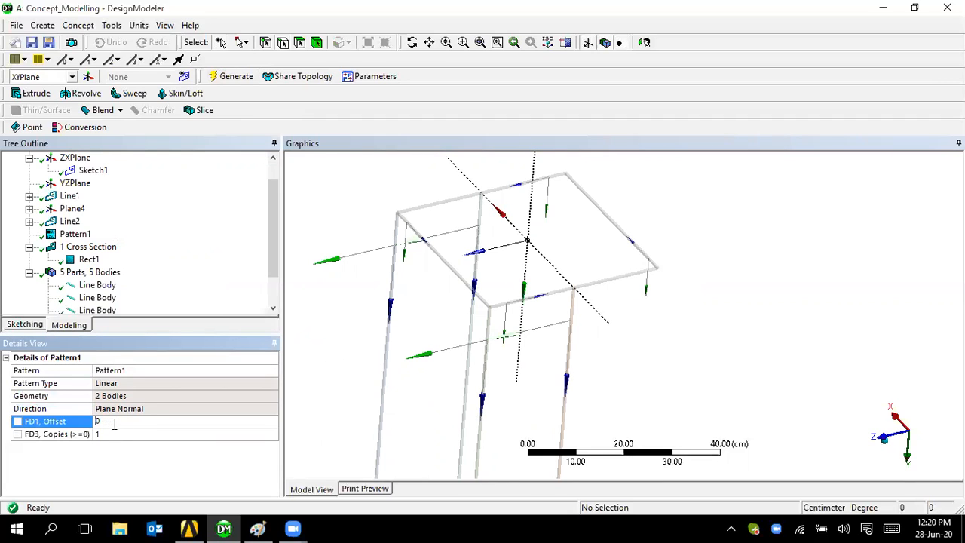
click(230, 76)
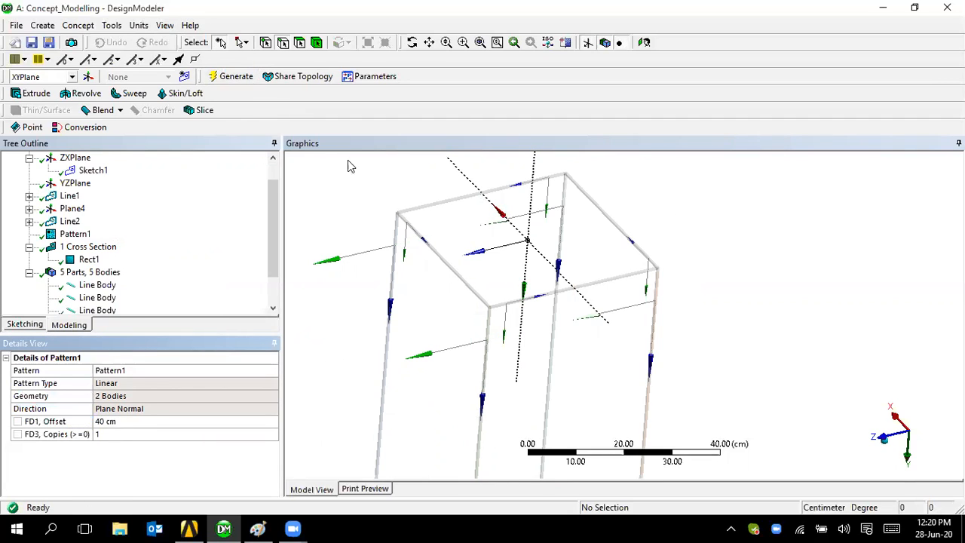
Examine the frame and the positions of its four legs from several angles and distances.
scroll(591, 334, down, 2)
middle_drag(591, 334, 556, 320)
scroll(556, 318, up, 4)
middle_drag(507, 357, 504, 340)
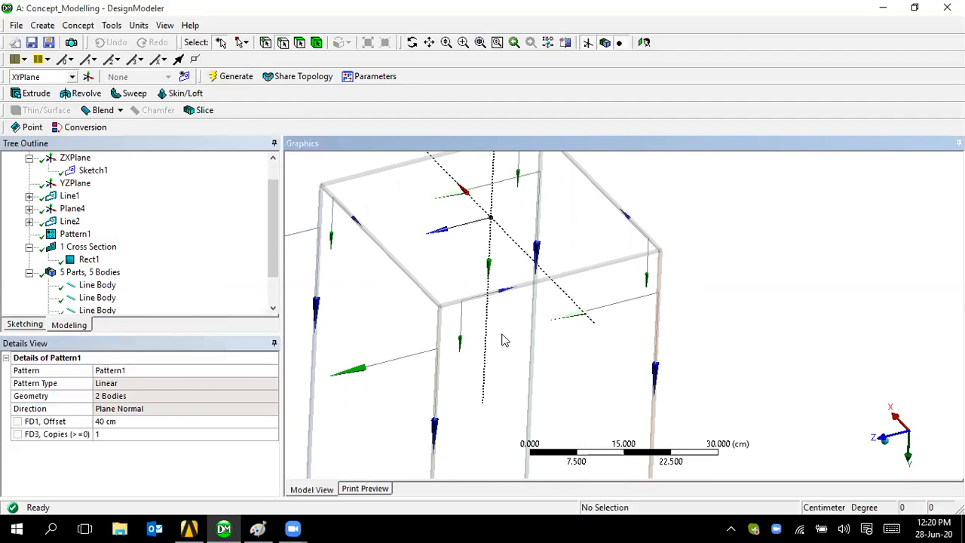
scroll(568, 302, down, 5)
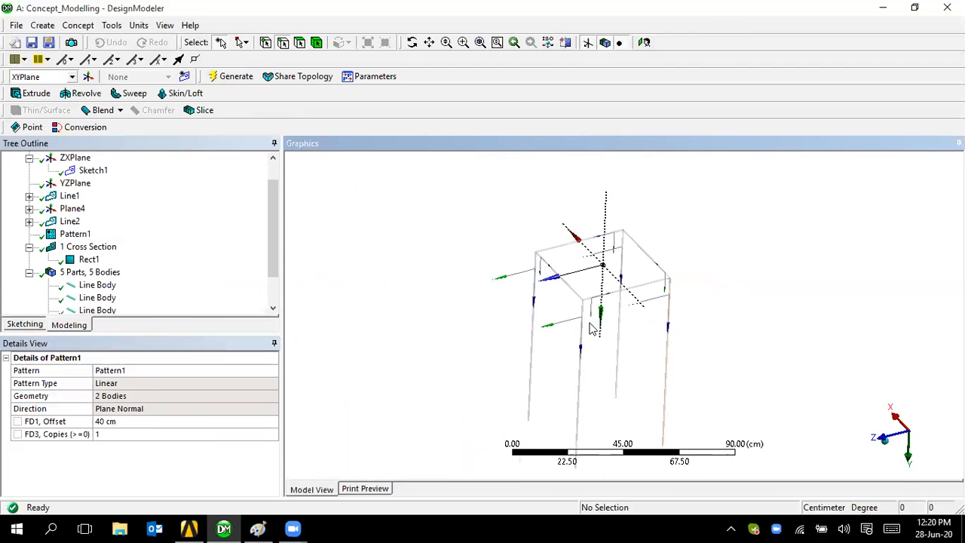
middle_drag(578, 317, 614, 316)
scroll(584, 350, up, 4)
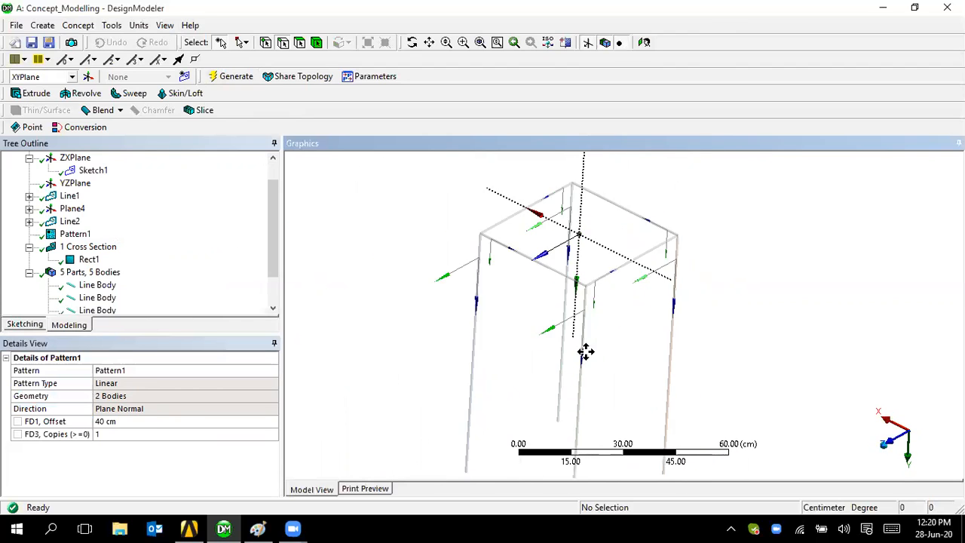
scroll(586, 354, up, 2)
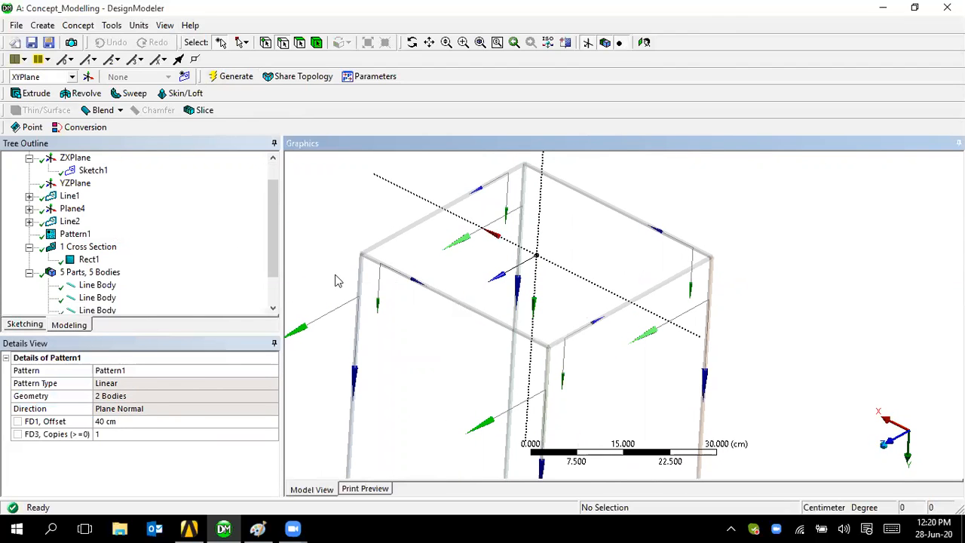
Check the line bodies of the table one after another and look closely at a frame-to-leg corner.
scroll(211, 269, down, 1)
click(98, 259)
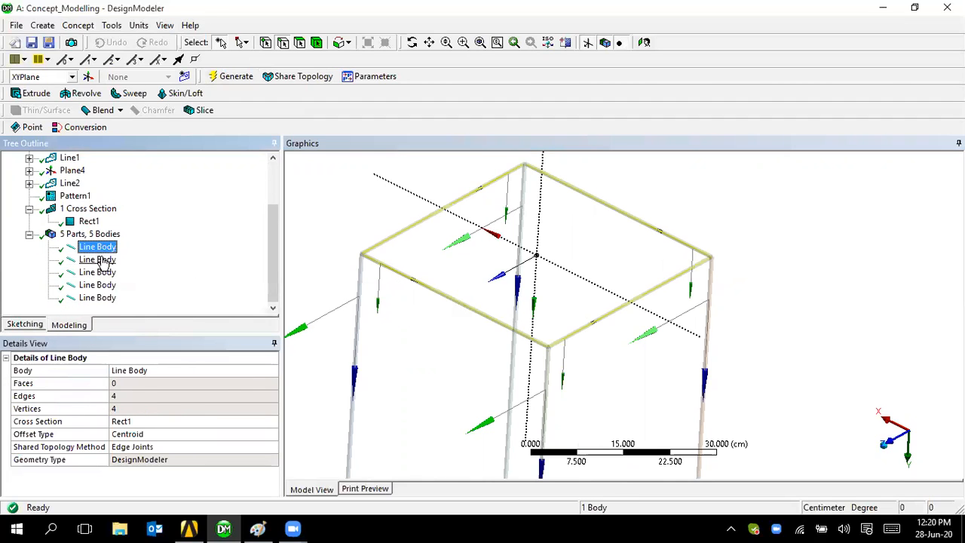
click(100, 273)
click(101, 286)
click(102, 299)
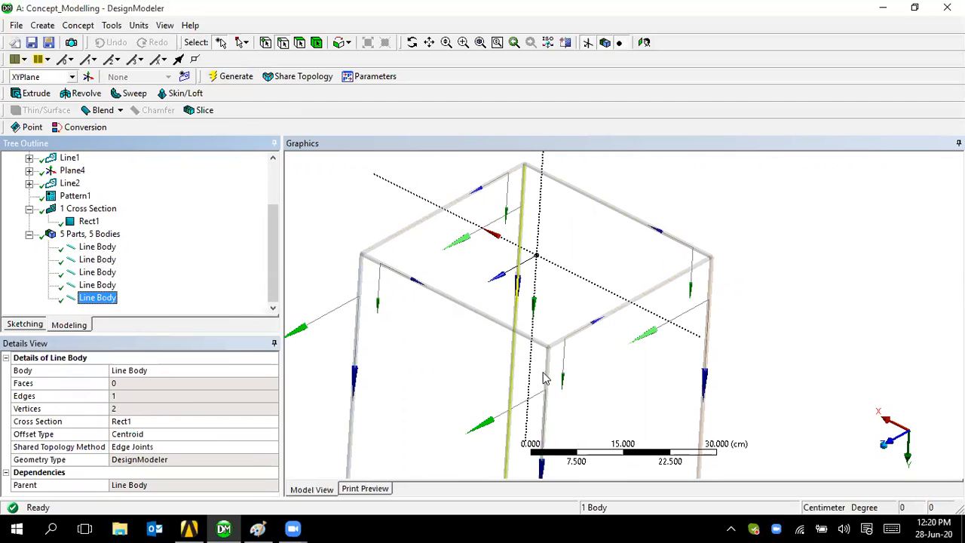
drag(529, 333, 570, 362)
scroll(571, 345, down, 3)
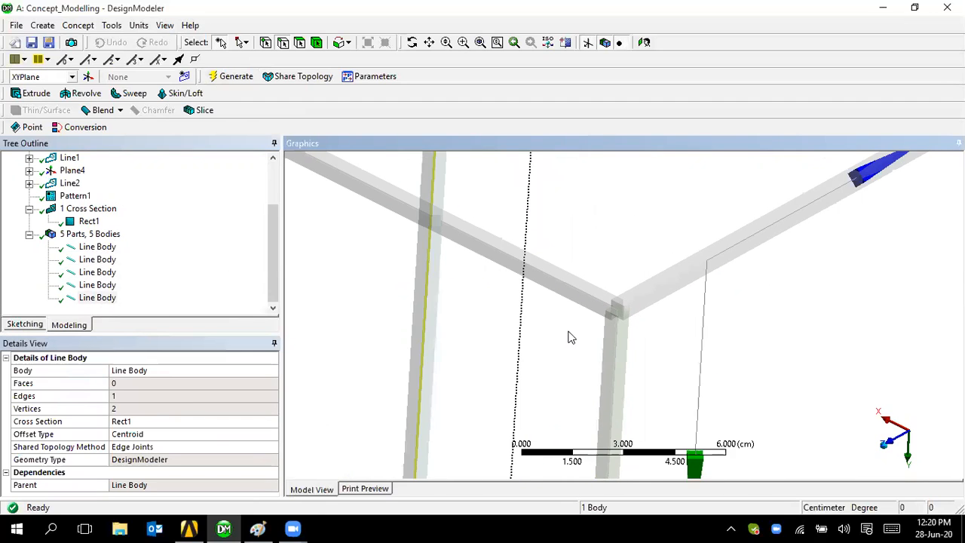
Set the B and H dimensions of the Rect1 cross section to 1 cm and view the resulting bodies.
click(89, 221)
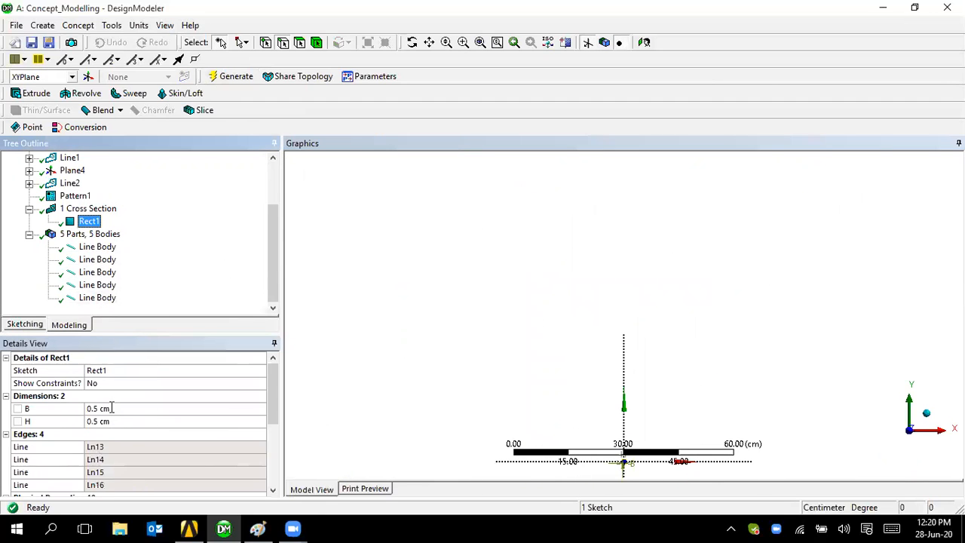
click(111, 408)
text(1)
click(101, 421)
text(1)
key(Return)
click(89, 234)
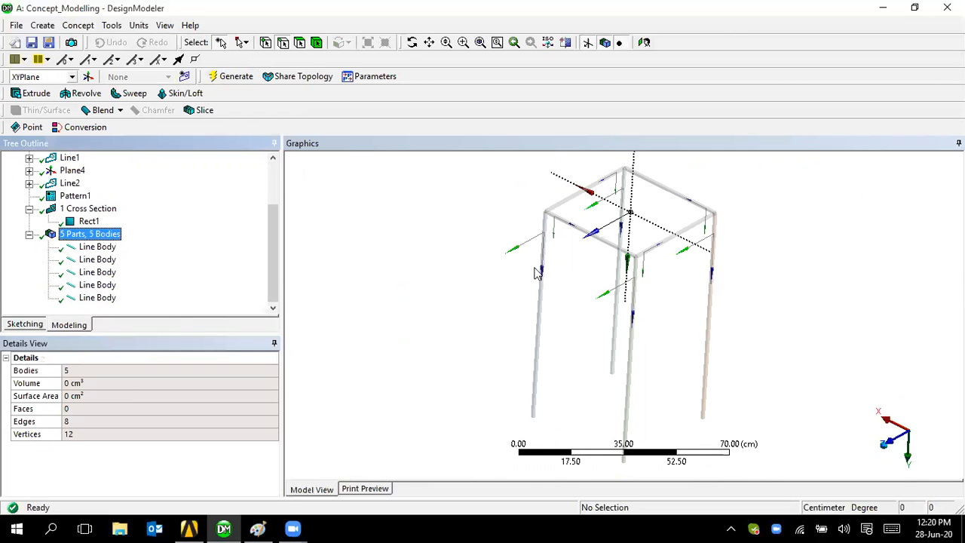
scroll(518, 202, up, 2)
scroll(495, 253, up, 2)
scroll(496, 253, down, 1)
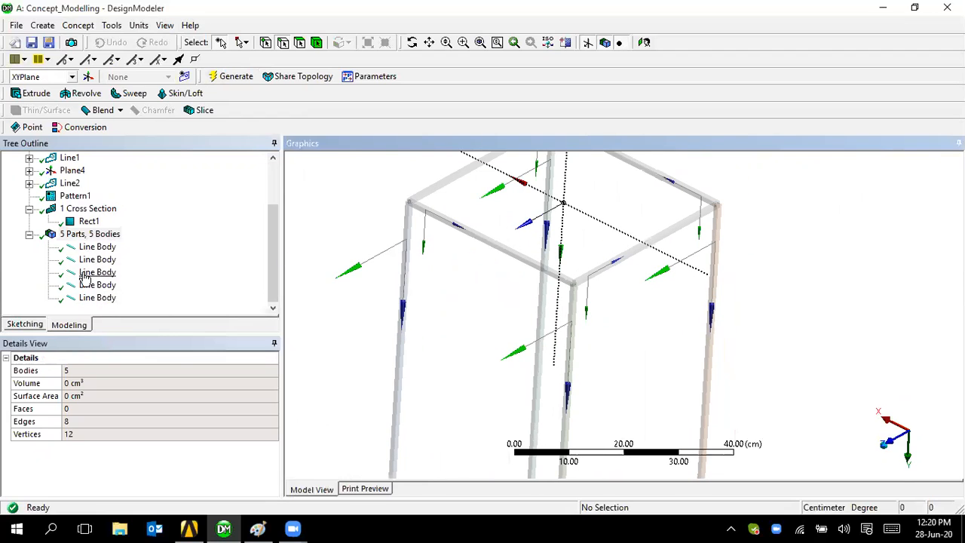
Set the Rect1 cross section's B dimension to 2 cm with a matching H, and view the bodies.
click(89, 221)
click(108, 411)
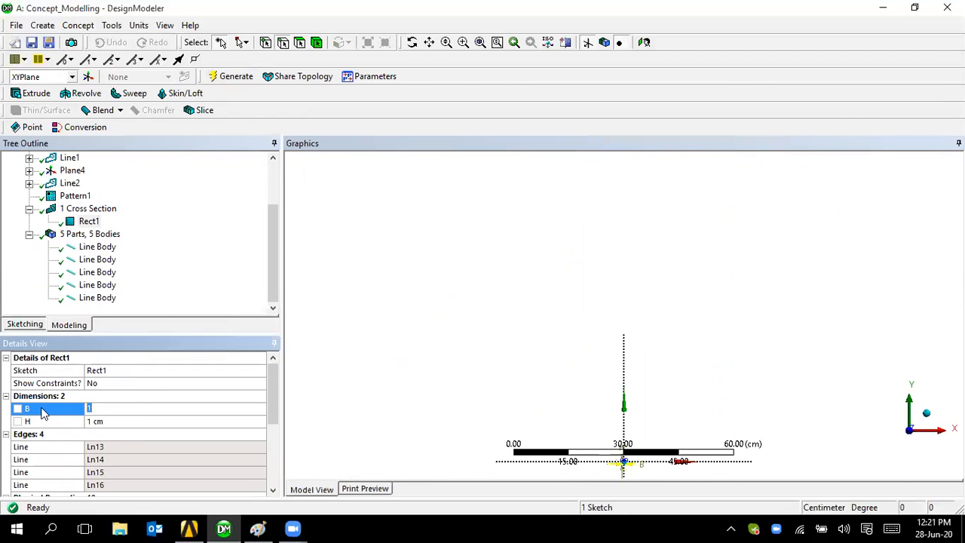
click(121, 422)
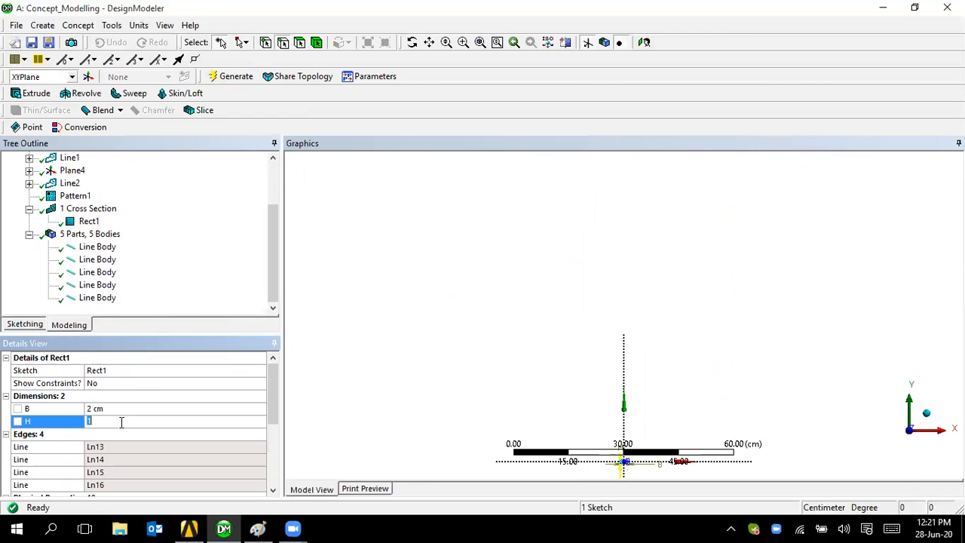
click(393, 383)
click(98, 236)
scroll(550, 273, up, 3)
scroll(551, 277, down, 3)
mouse_move(551, 276)
middle_down()
mouse_move(518, 261)
mouse_move(556, 275)
middle_up()
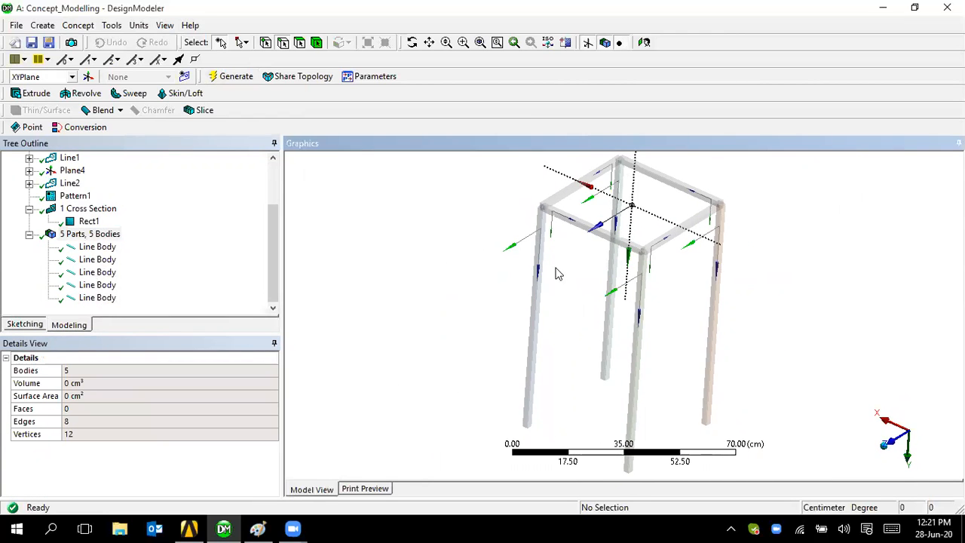
scroll(556, 273, up, 3)
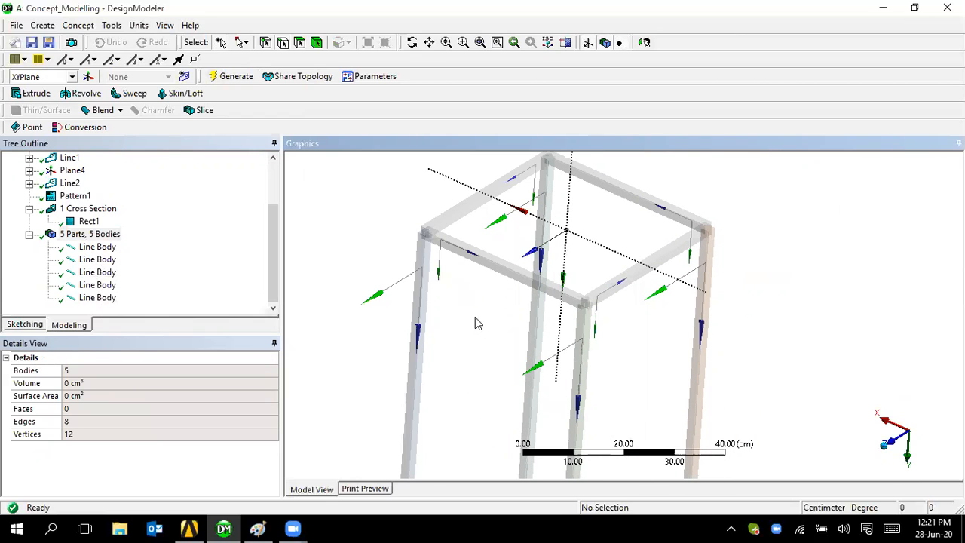
Create a circular cross section with a radius of 1 cm.
click(89, 248)
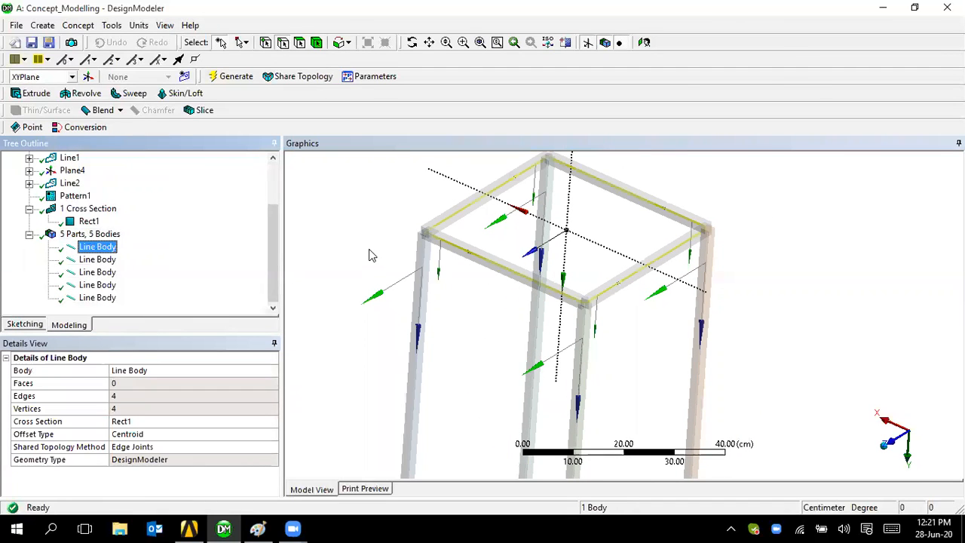
middle_drag(507, 287, 461, 267)
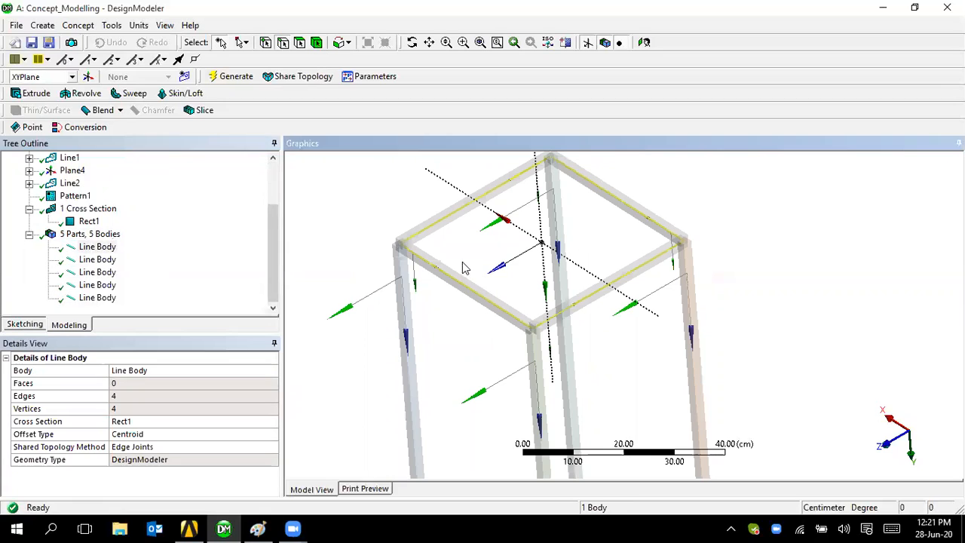
click(80, 25)
mouse_move(128, 169)
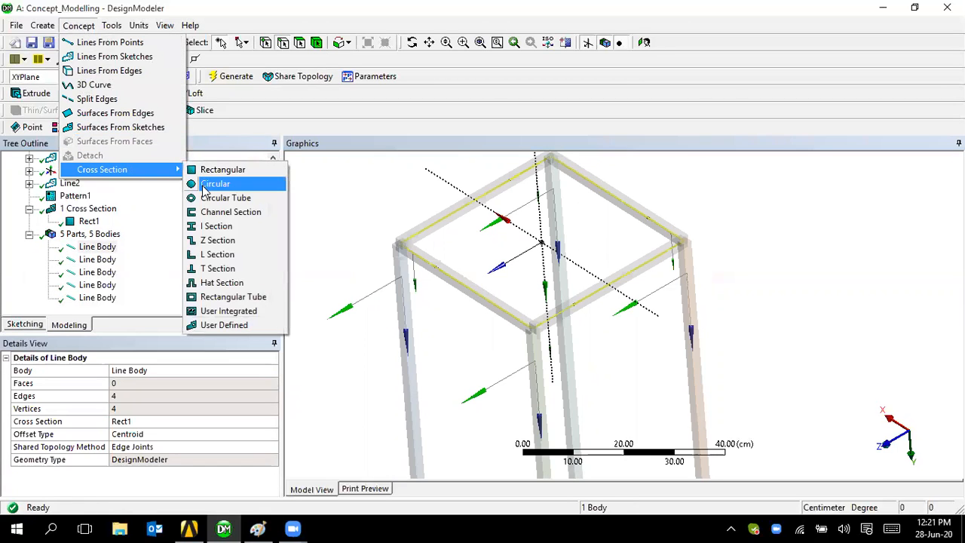
click(208, 188)
click(111, 408)
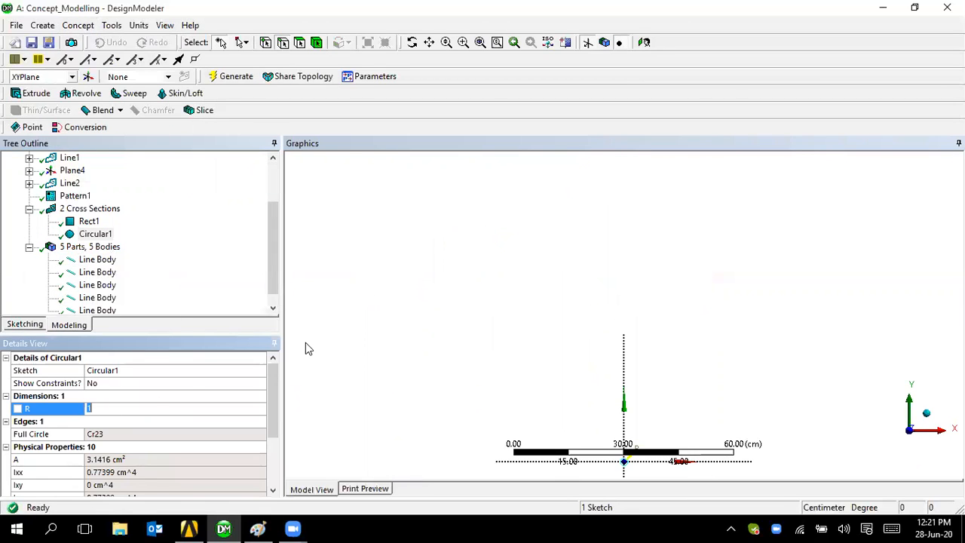
key(Return)
Assign the Circular1 cross section to the four-edge tabletop line body and inspect its joint with the legs.
click(91, 247)
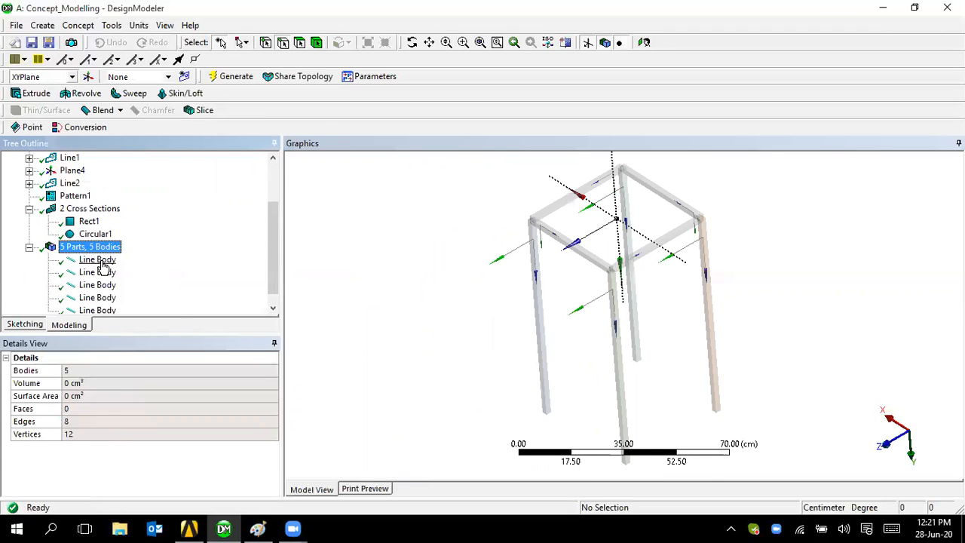
click(98, 261)
click(260, 422)
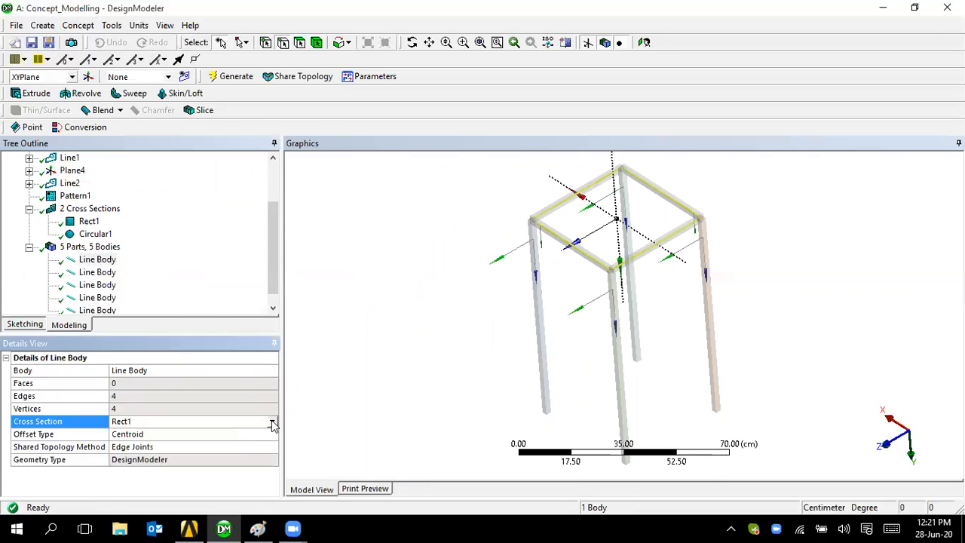
click(272, 420)
click(233, 452)
scroll(452, 340, up, 10)
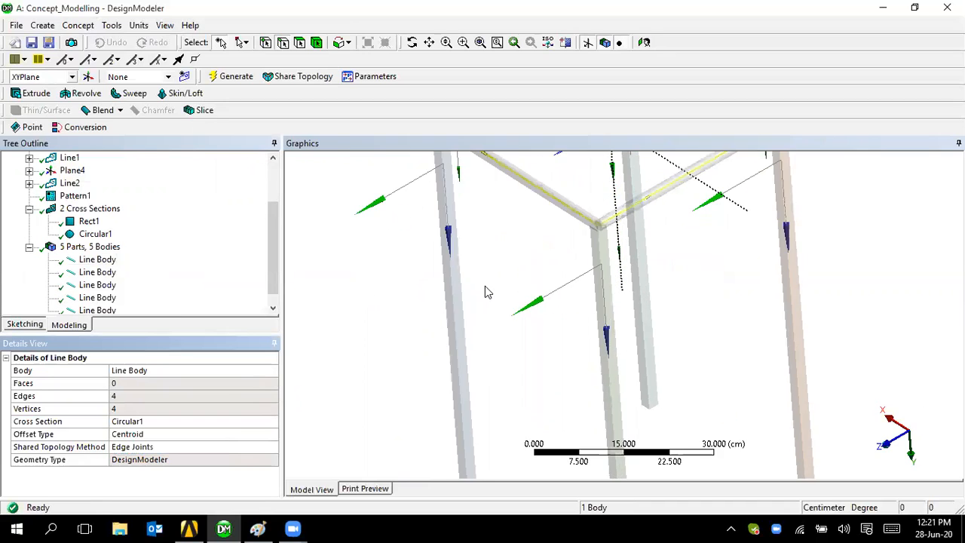
middle_drag(528, 332, 572, 368)
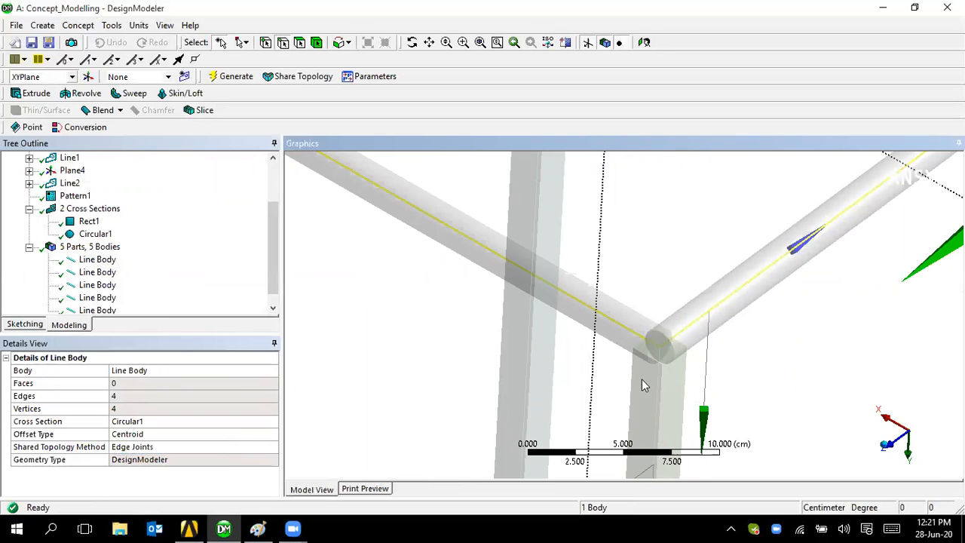
scroll(724, 362, down, 2)
scroll(770, 345, down, 5)
middle_drag(772, 340, 692, 328)
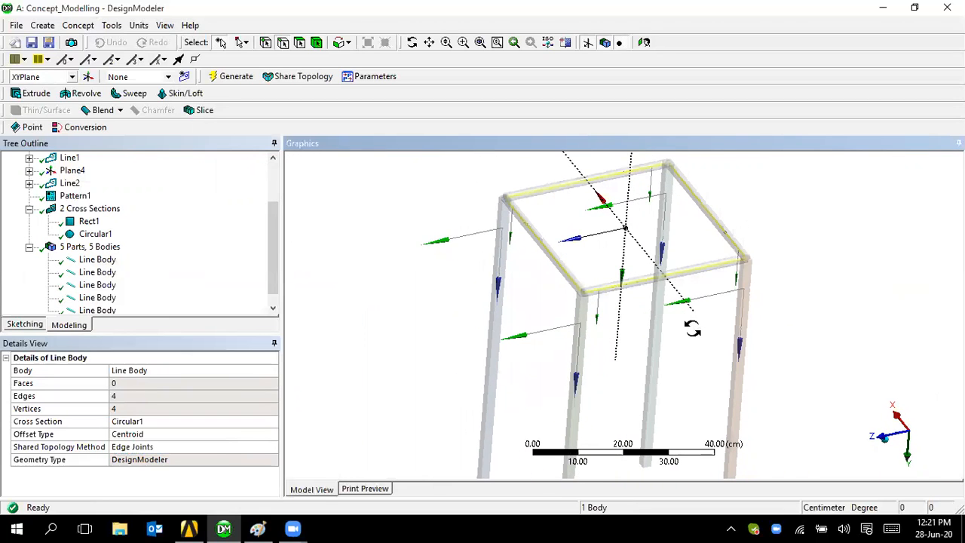
click(435, 305)
mouse_move(431, 279)
middle_down()
mouse_move(401, 279)
mouse_move(421, 274)
middle_up()
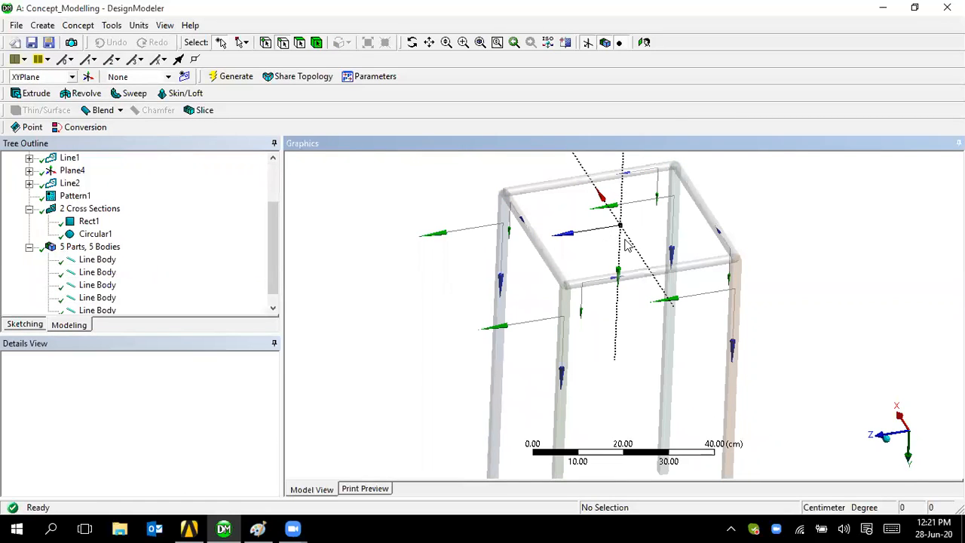
Create a surface from the four tabletop frame edges with a thickness of 2 cm and generate it.
click(78, 25)
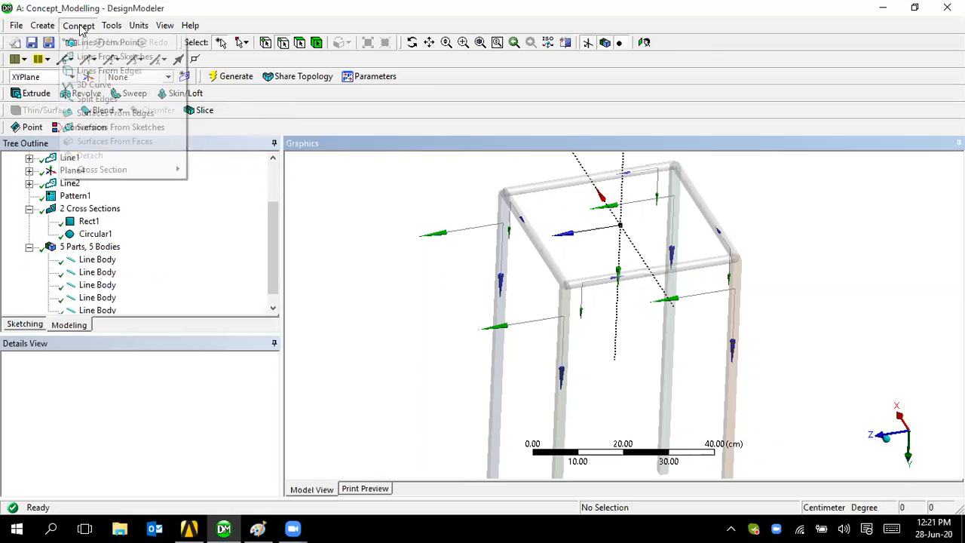
click(113, 113)
click(534, 240)
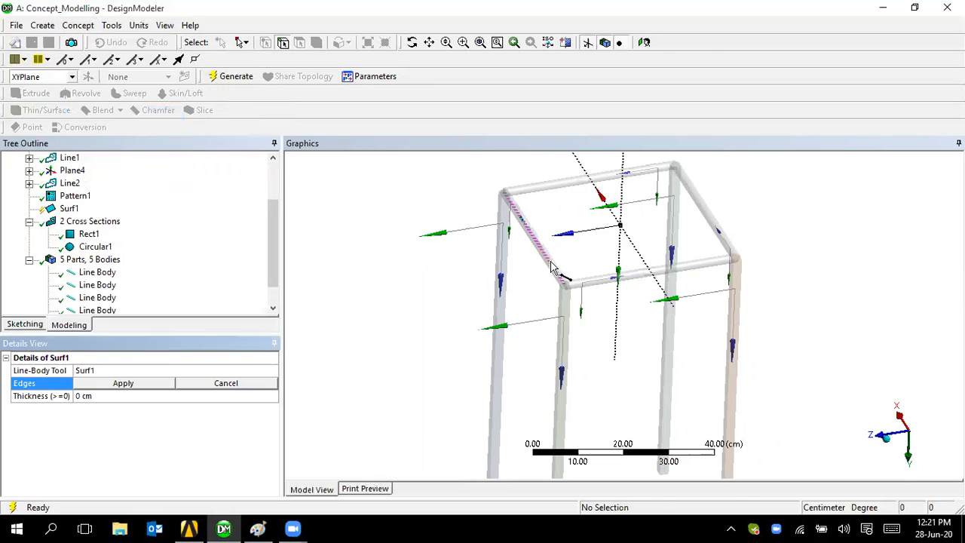
ctrl+click(583, 188)
ctrl+click(690, 197)
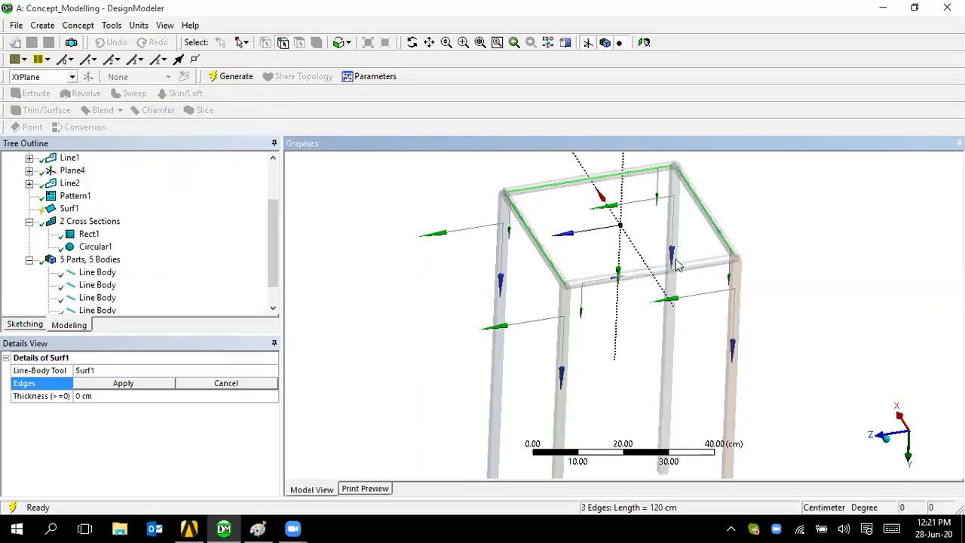
ctrl+click(623, 276)
click(151, 383)
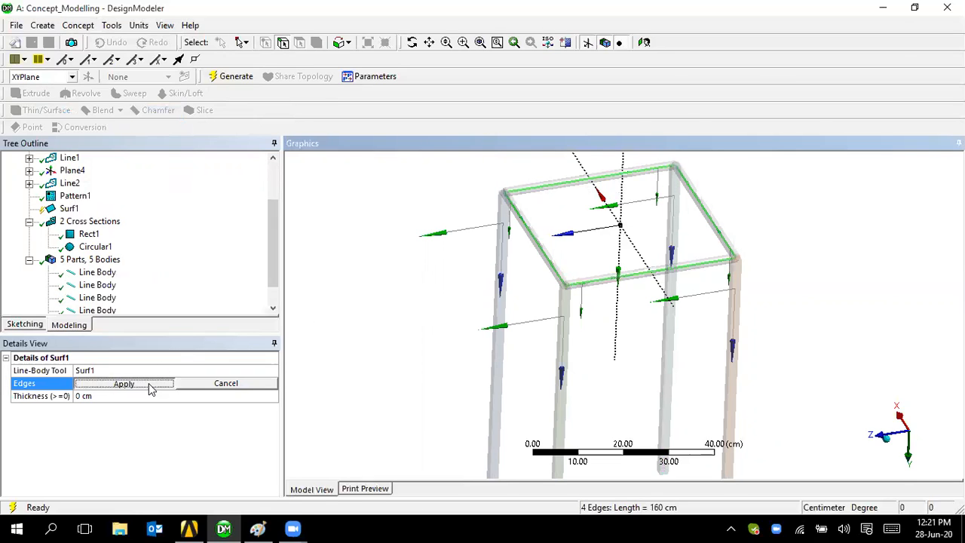
click(93, 398)
text(2)
click(215, 78)
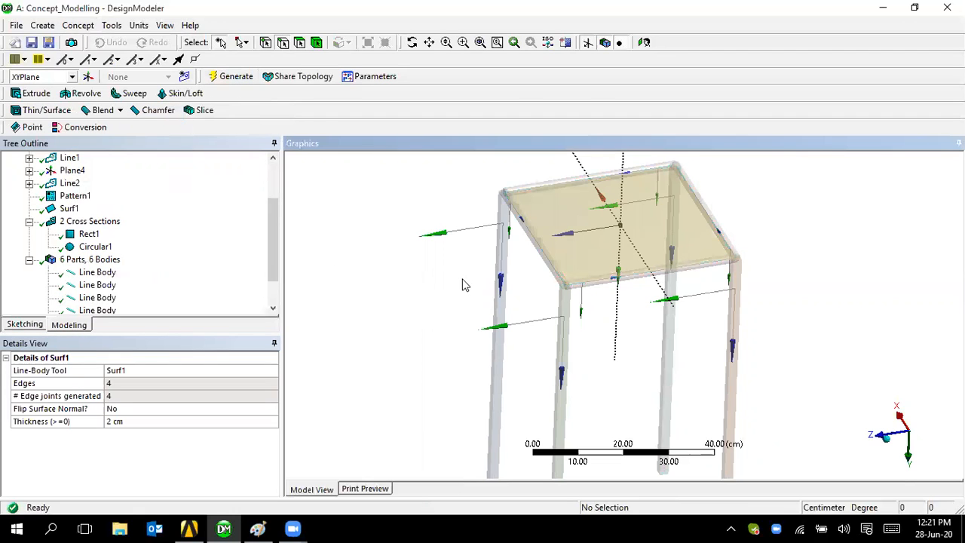
Examine the tabletop surface and how it meets the circular frame and leg at a corner.
scroll(462, 280, down, 2)
middle_drag(467, 308, 510, 250)
scroll(523, 315, up, 1)
scroll(512, 274, down, 2)
ctrl+middle_drag(513, 308, 500, 283)
right_drag(457, 186, 712, 392)
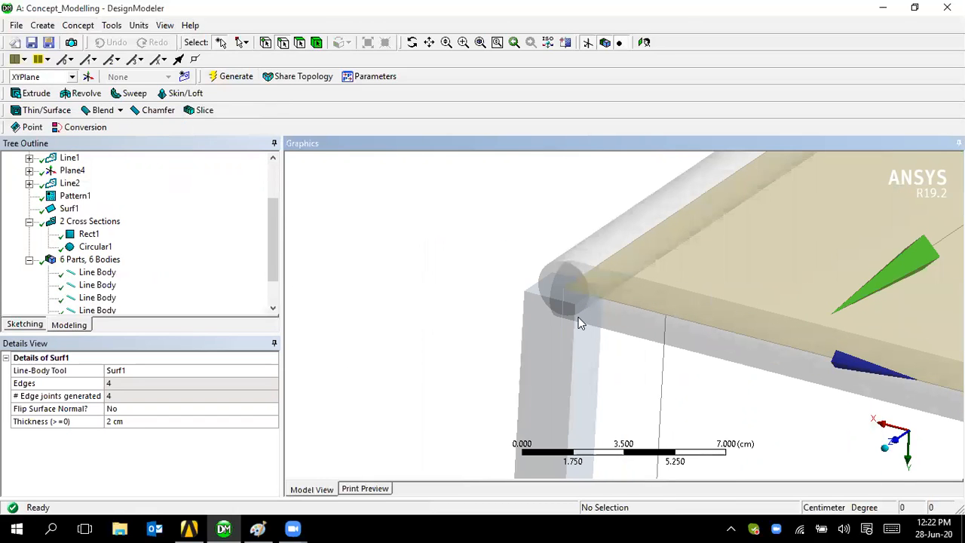
scroll(653, 298, down, 2)
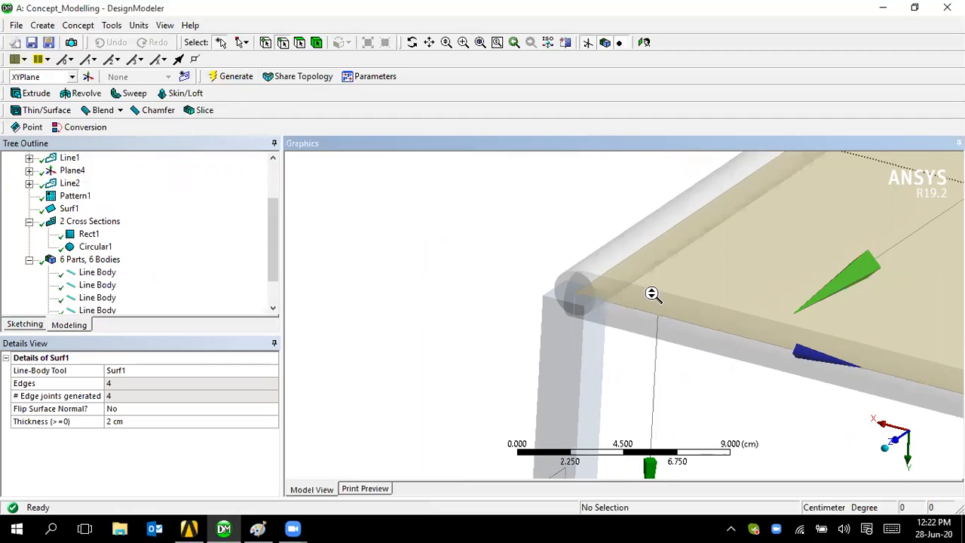
scroll(612, 323, down, 4)
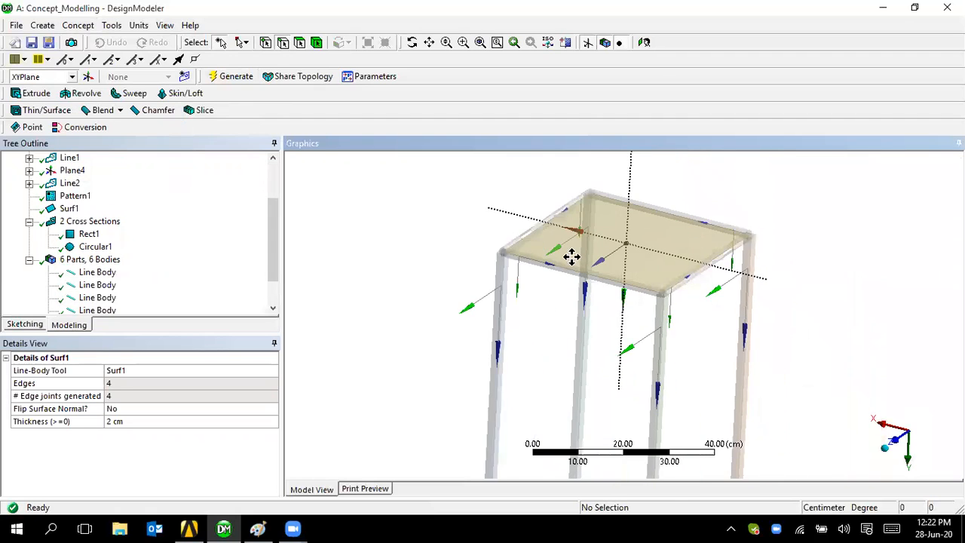
Examine the whole table model, then collapse the cross sections in the outline to review its line bodies and surface body.
scroll(580, 271, down, 2)
ctrl+middle_drag(613, 295, 603, 255)
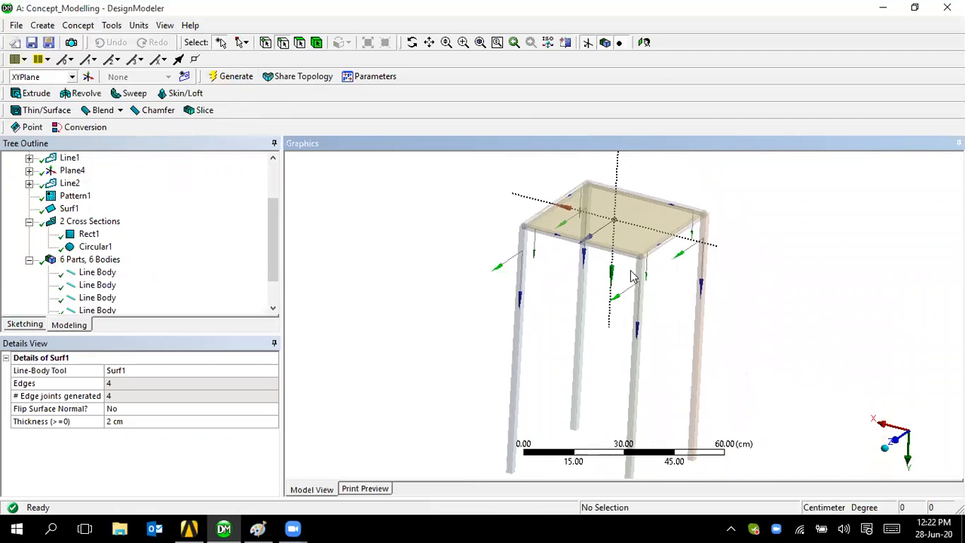
mouse_move(740, 285)
middle_down()
mouse_move(713, 267)
mouse_move(734, 269)
mouse_move(728, 278)
middle_up()
scroll(645, 279, down, 3)
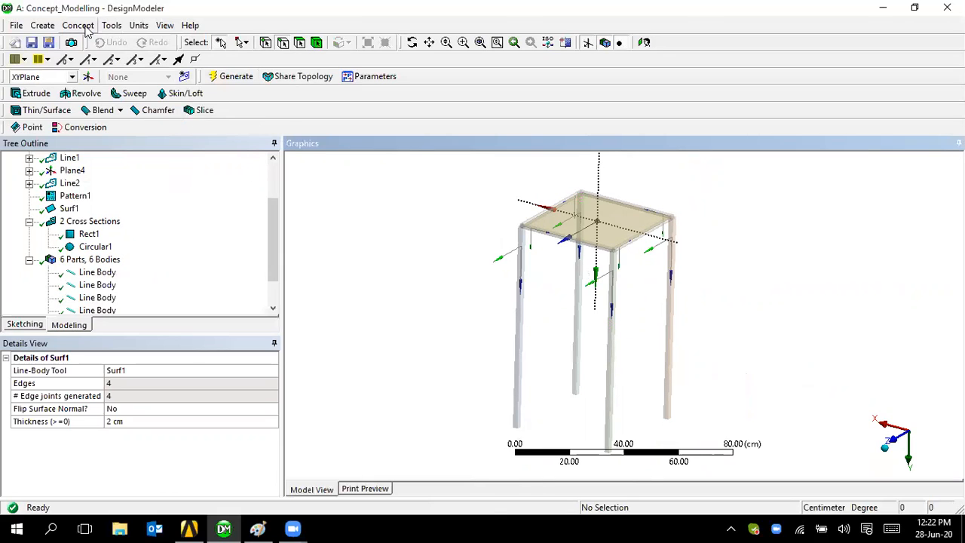
click(29, 221)
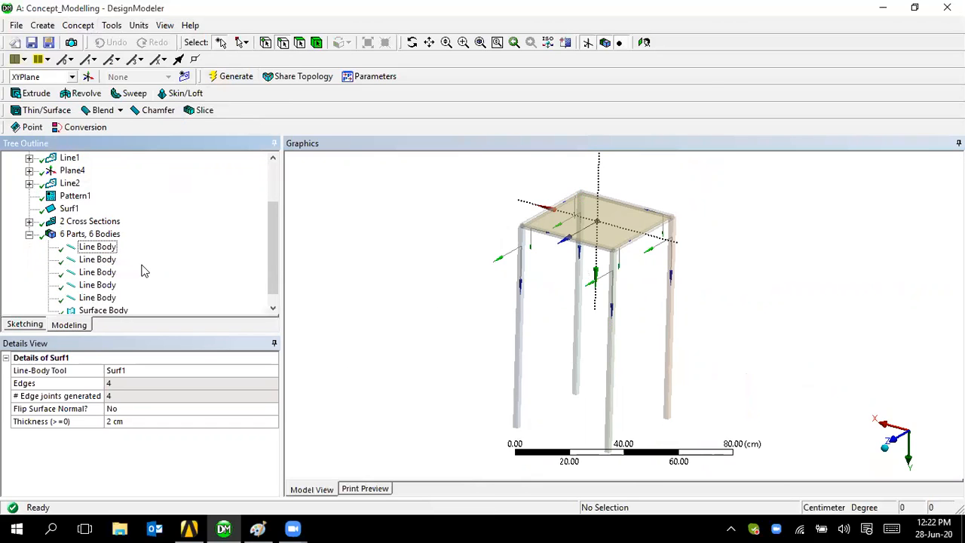
scroll(212, 291, down, 1)
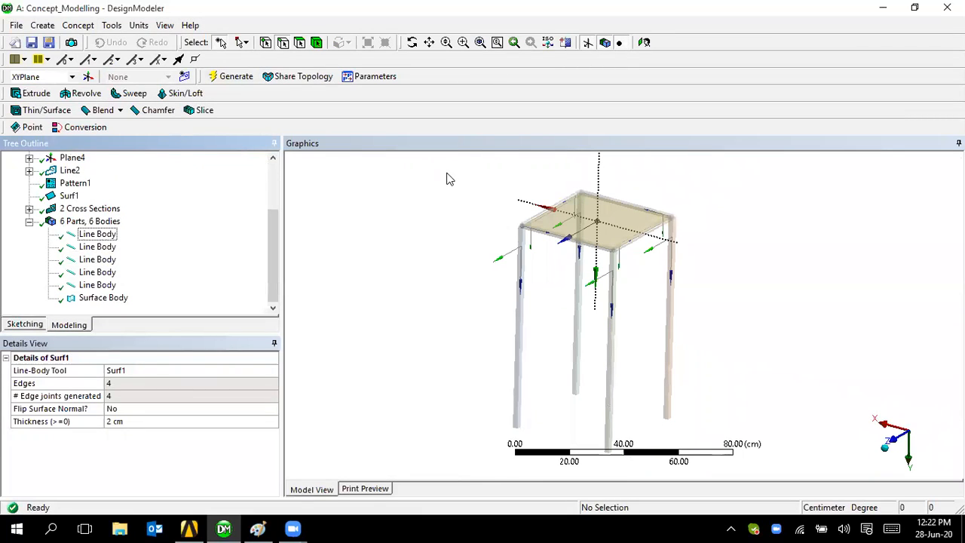
click(112, 24)
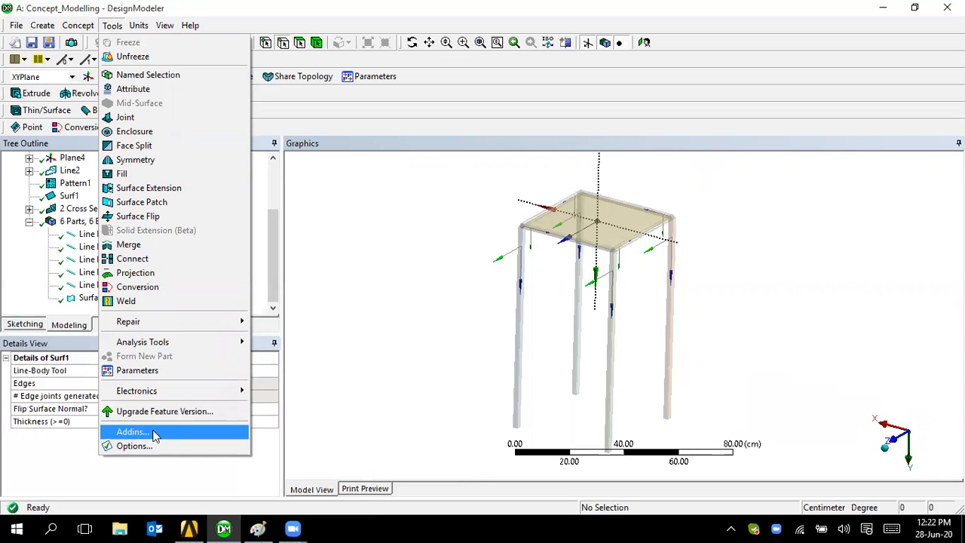
click(348, 405)
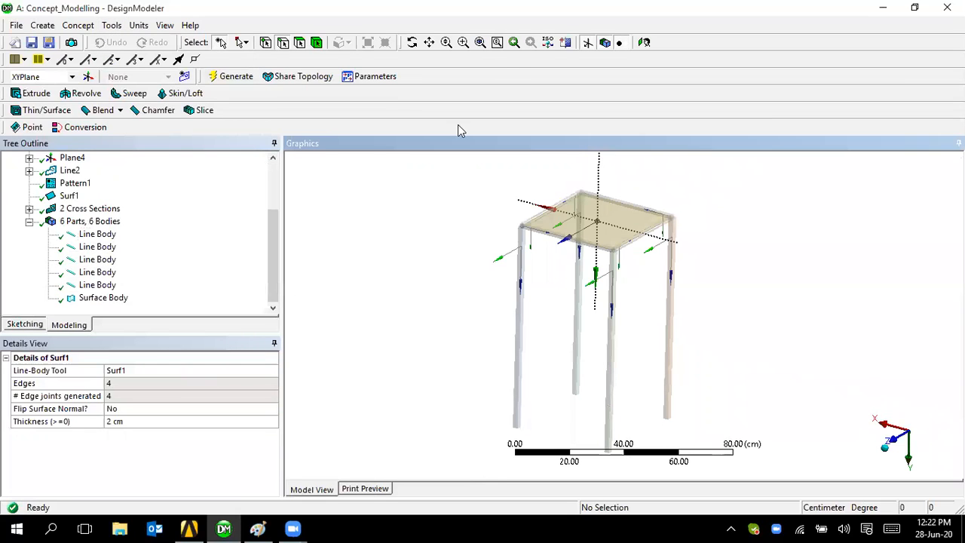